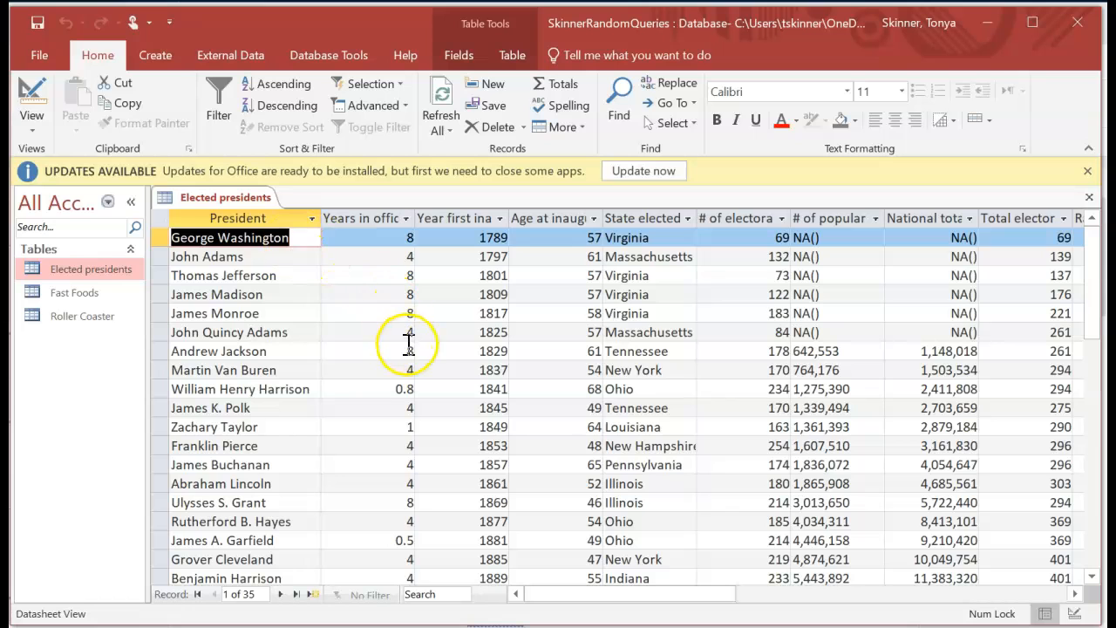
Close the Elected presidents table, and open the Fast Foods table to view its fields before closing it.
{"action": "right_click", "coordinate": [242, 197]}
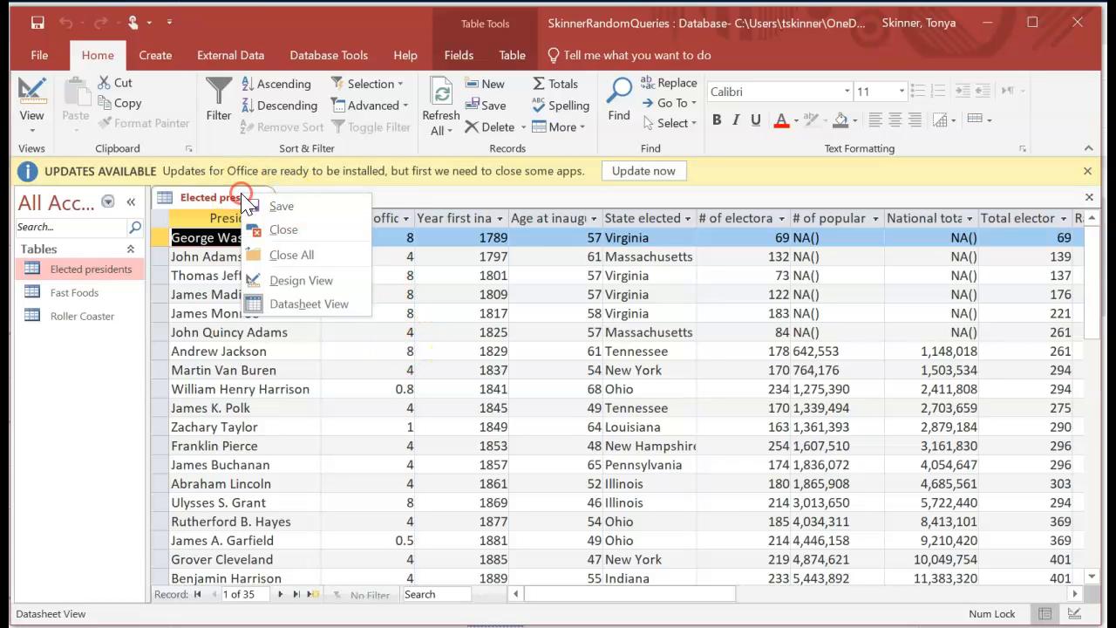
{"action": "left_click", "coordinate": [281, 228]}
{"action": "double_click", "coordinate": [71, 294]}
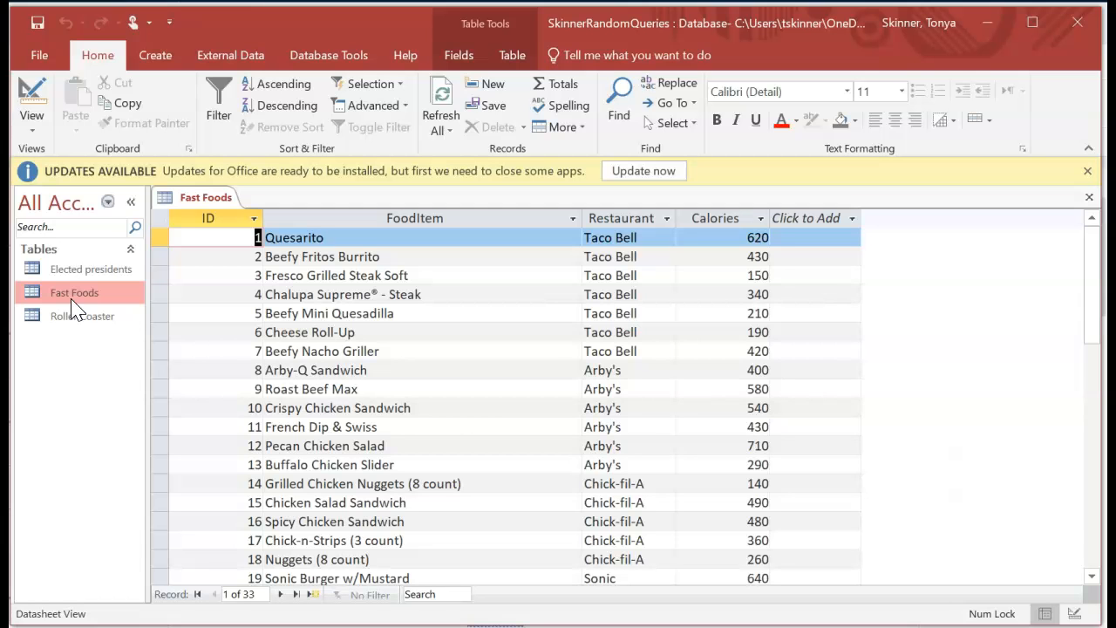
{"action": "right_click", "coordinate": [201, 196]}
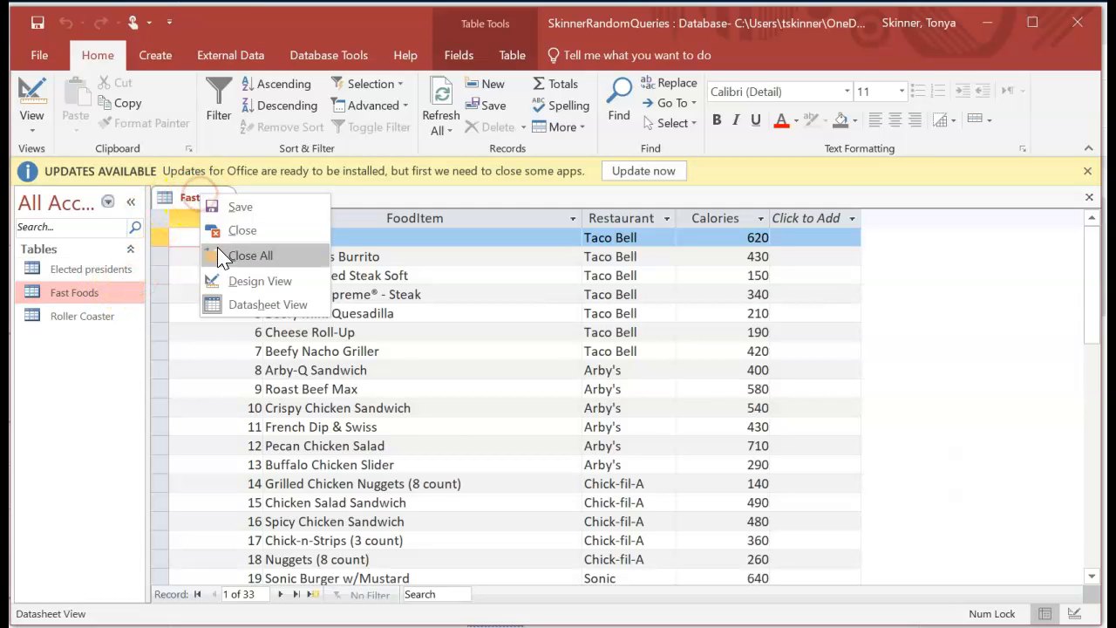
{"action": "left_click", "coordinate": [221, 255]}
Open the Roller Coaster table, look over its fields, and close it.
{"action": "double_click", "coordinate": [79, 317]}
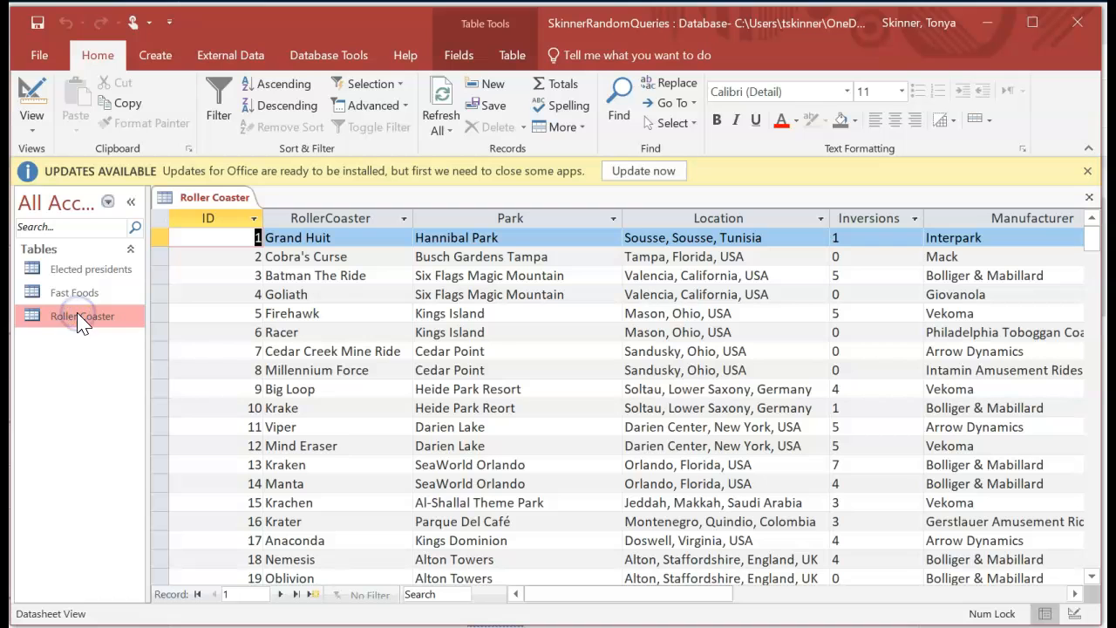
{"action": "mouse_move", "coordinate": [574, 598]}
{"action": "left_mouse_down"}
{"action": "mouse_move", "coordinate": [725, 599]}
{"action": "mouse_move", "coordinate": [568, 603]}
{"action": "left_mouse_up"}
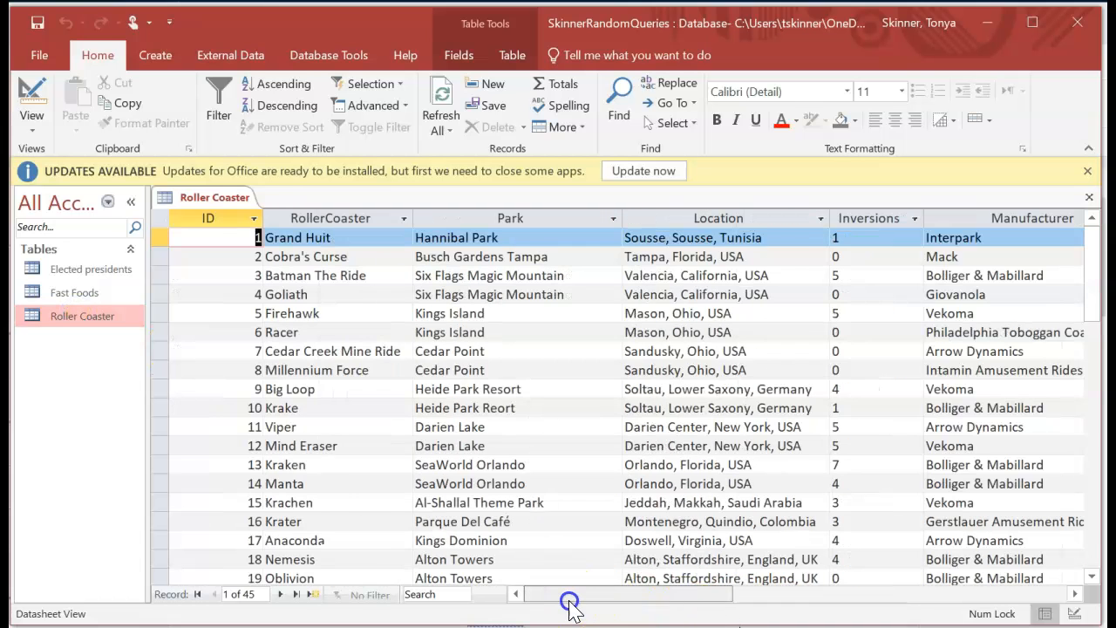
{"action": "key", "text": "super+s"}
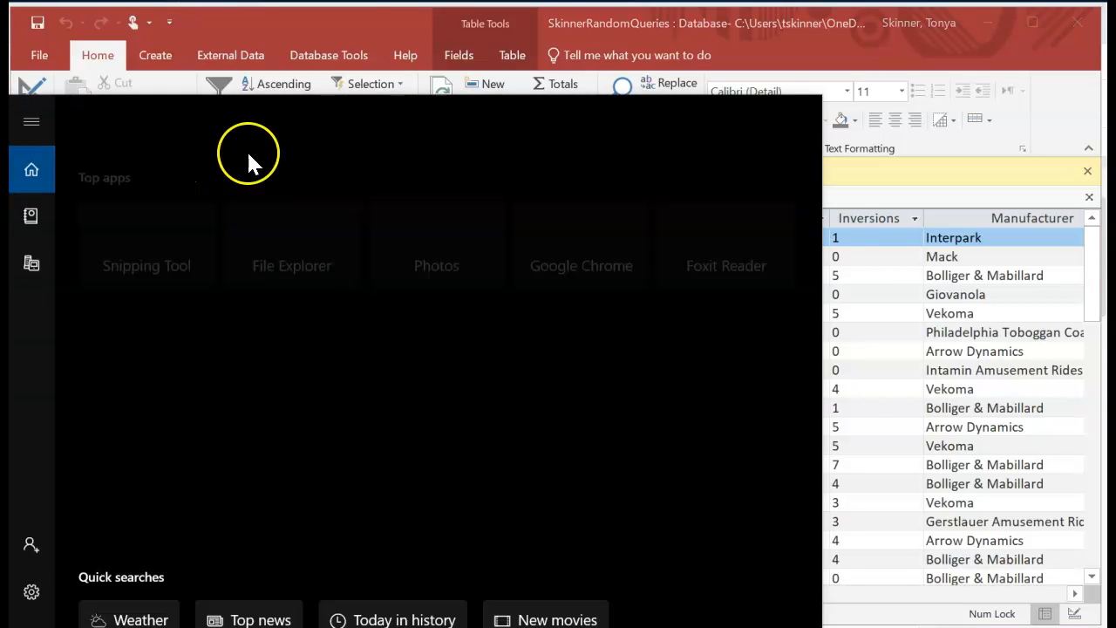
{"action": "left_click", "coordinate": [868, 245]}
{"action": "right_click", "coordinate": [237, 199]}
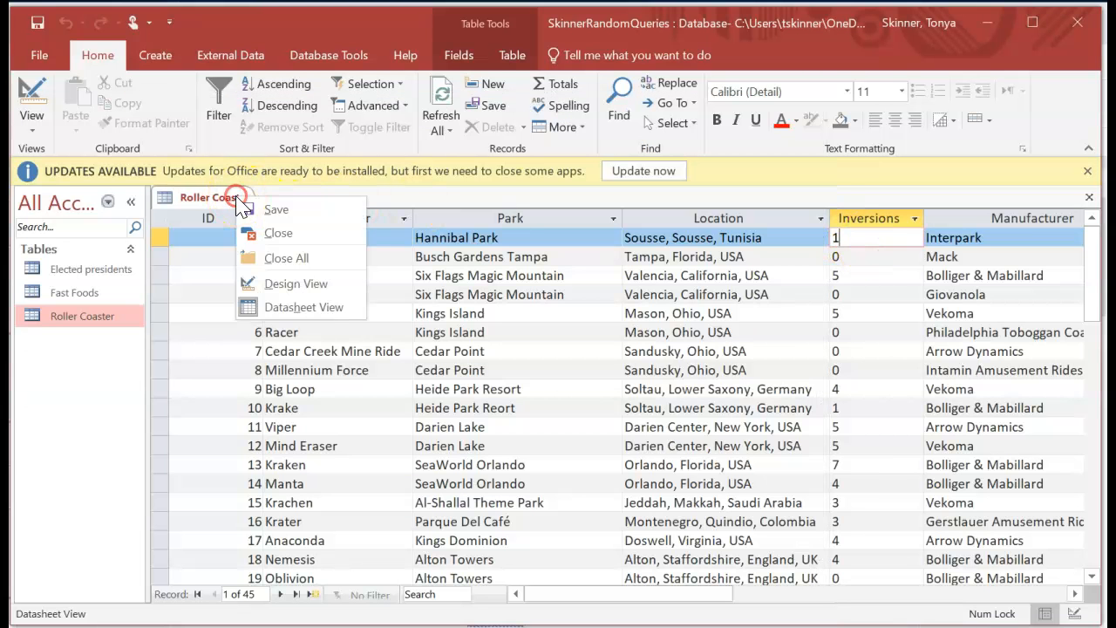
{"action": "left_click", "coordinate": [278, 258]}
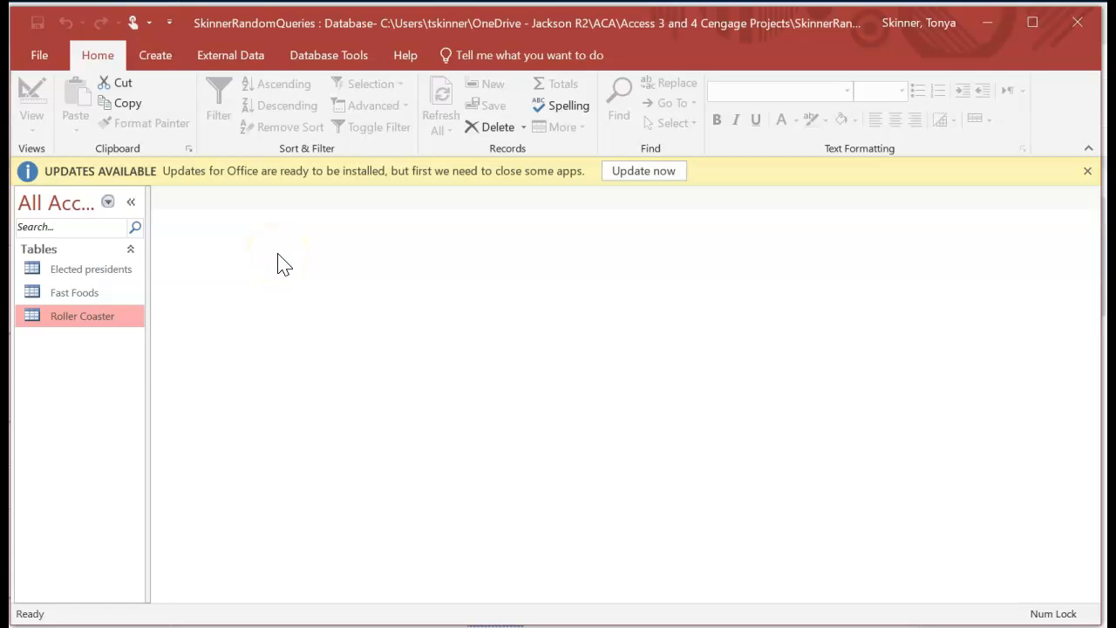
Read the first task in the Access Filter and Query Practice document, and open the Elected presidents table in Access.
{"action": "left_click", "coordinate": [364, 626]}
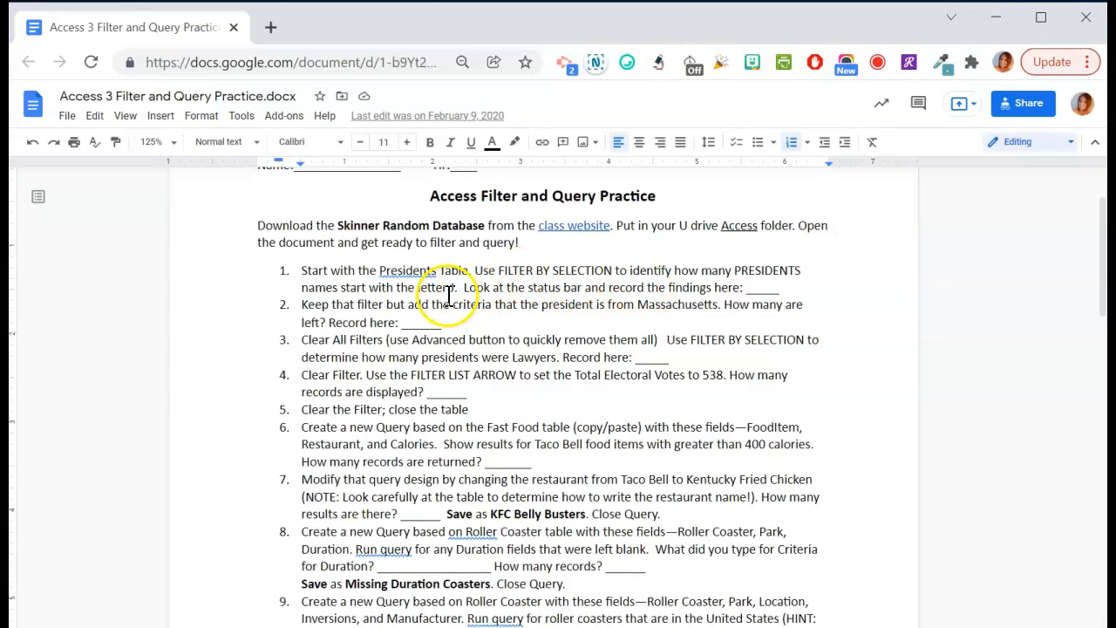
{"action": "key", "text": "alt+Tab"}
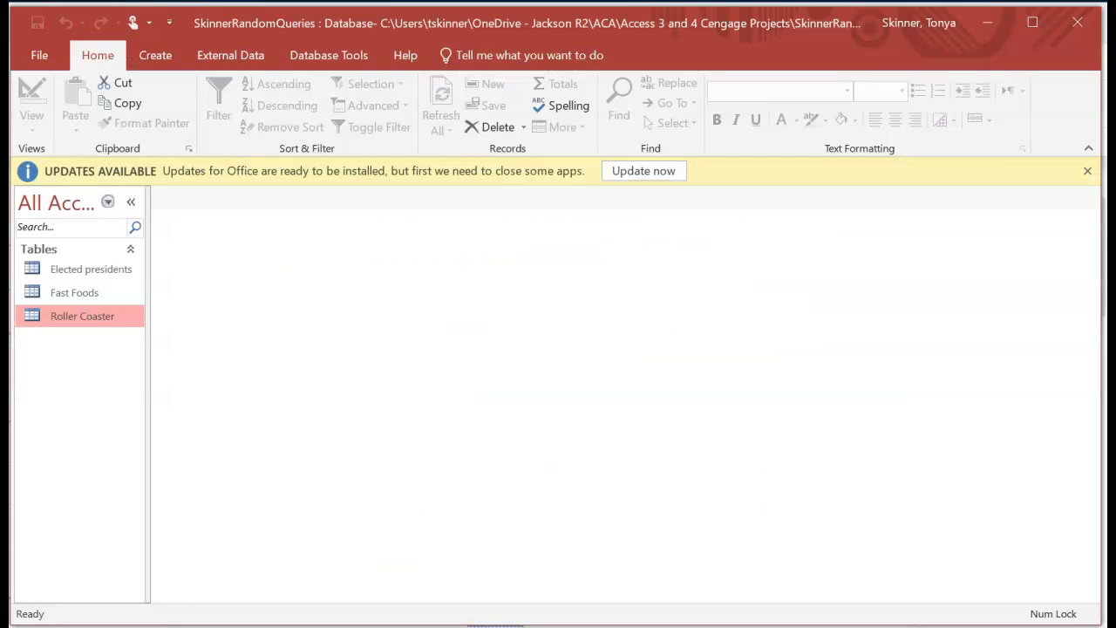
{"action": "double_click", "coordinate": [120, 272]}
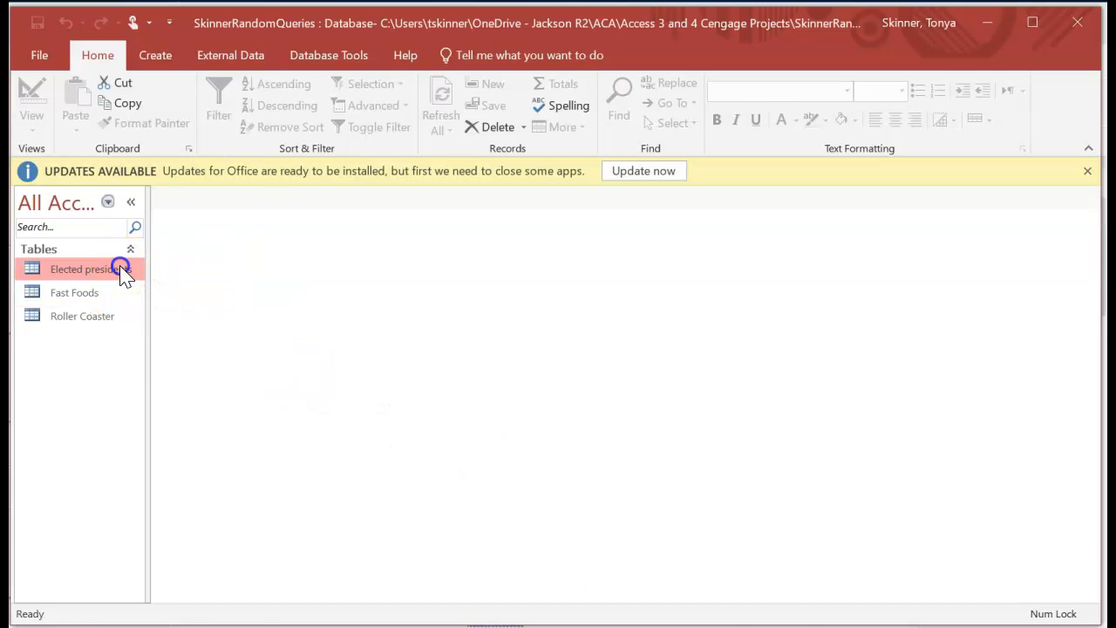
{"action": "left_click", "coordinate": [202, 256]}
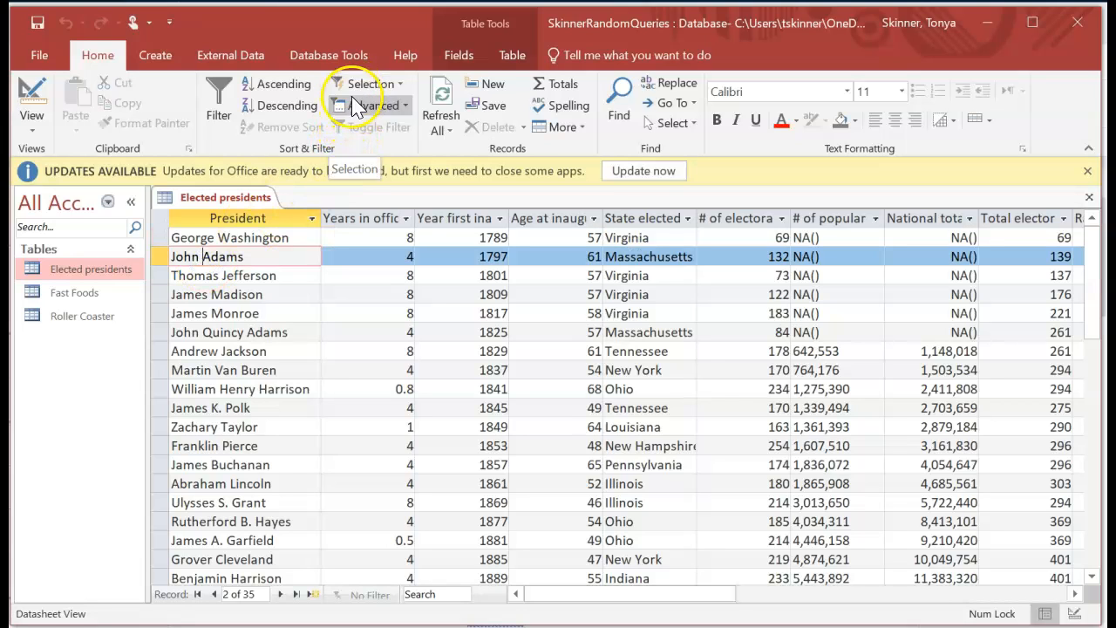
{"action": "left_click", "coordinate": [311, 217]}
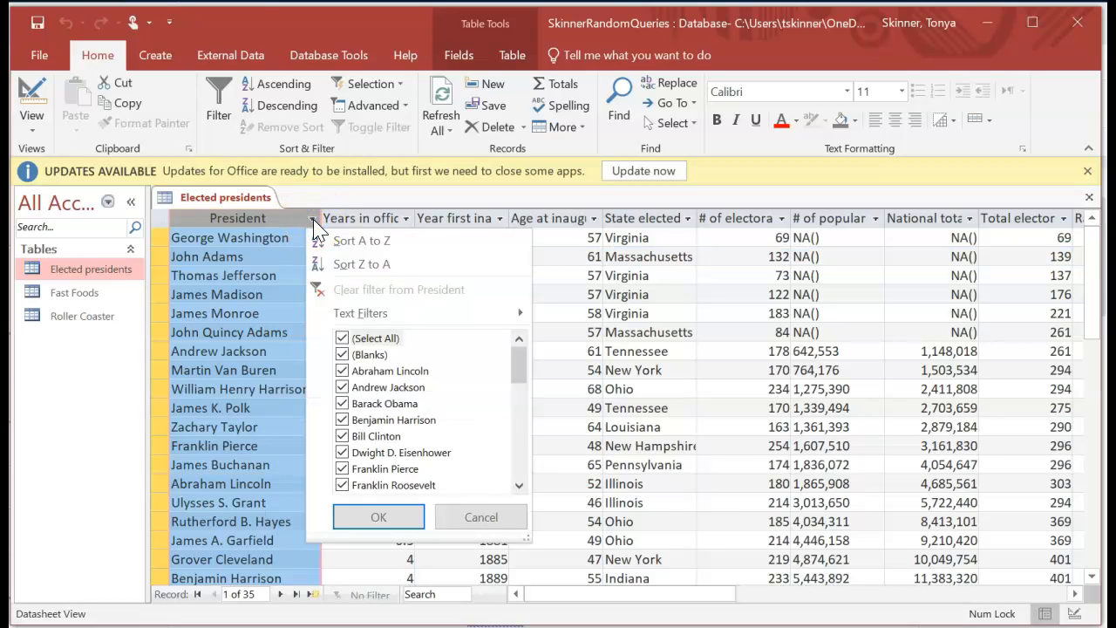
{"action": "left_click", "coordinate": [360, 314]}
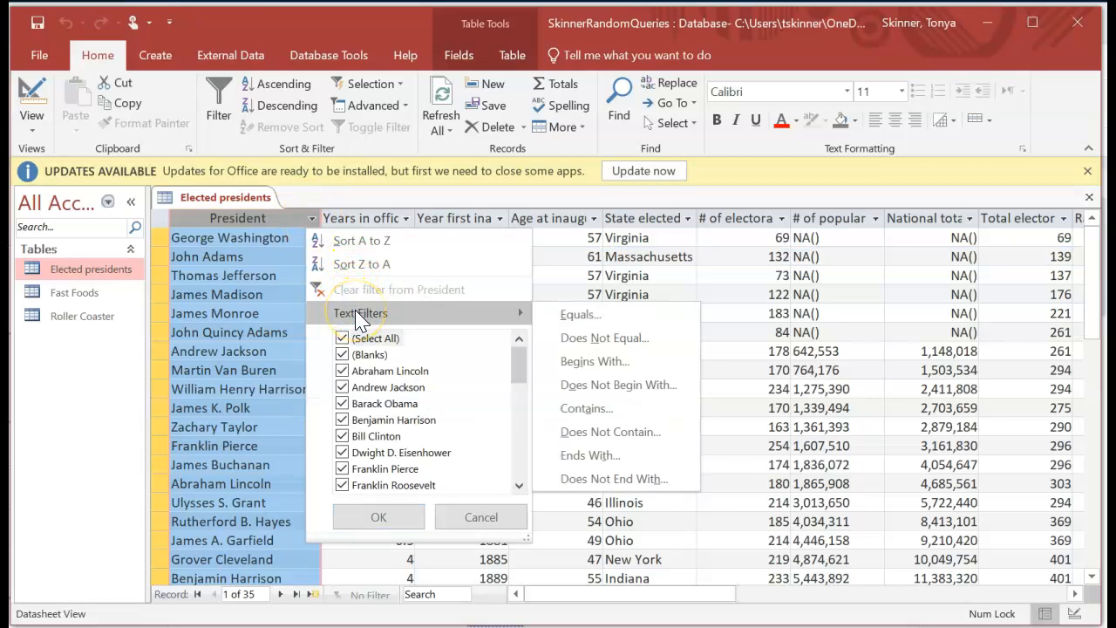
{"action": "left_click", "coordinate": [253, 203]}
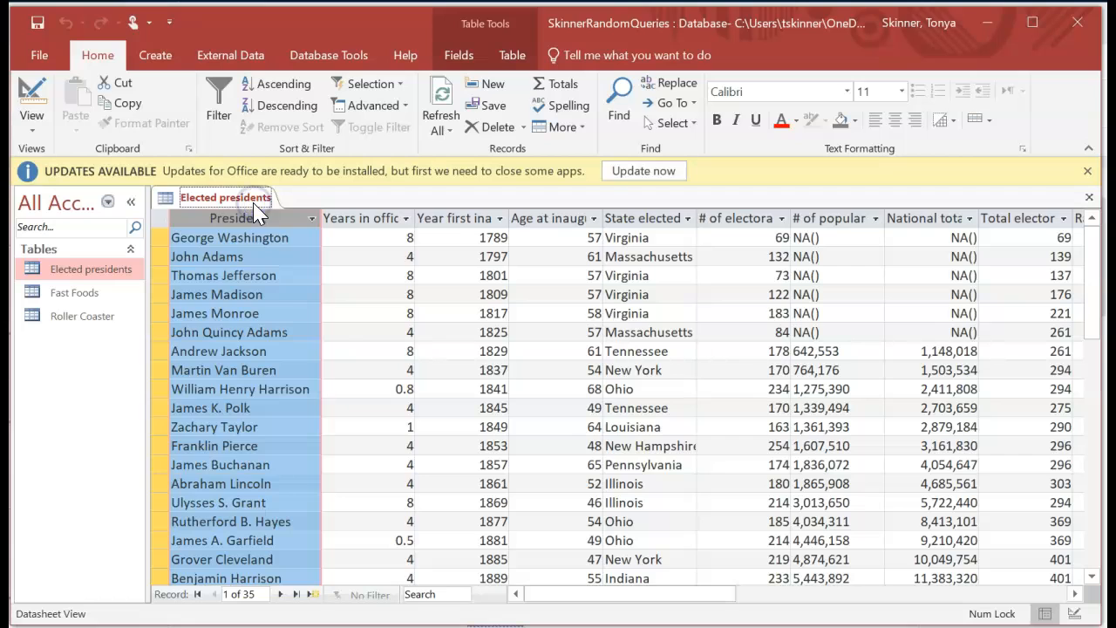
Filter the Elected presidents table by selection to presidents whose names begin with "J".
{"action": "left_click", "coordinate": [228, 275]}
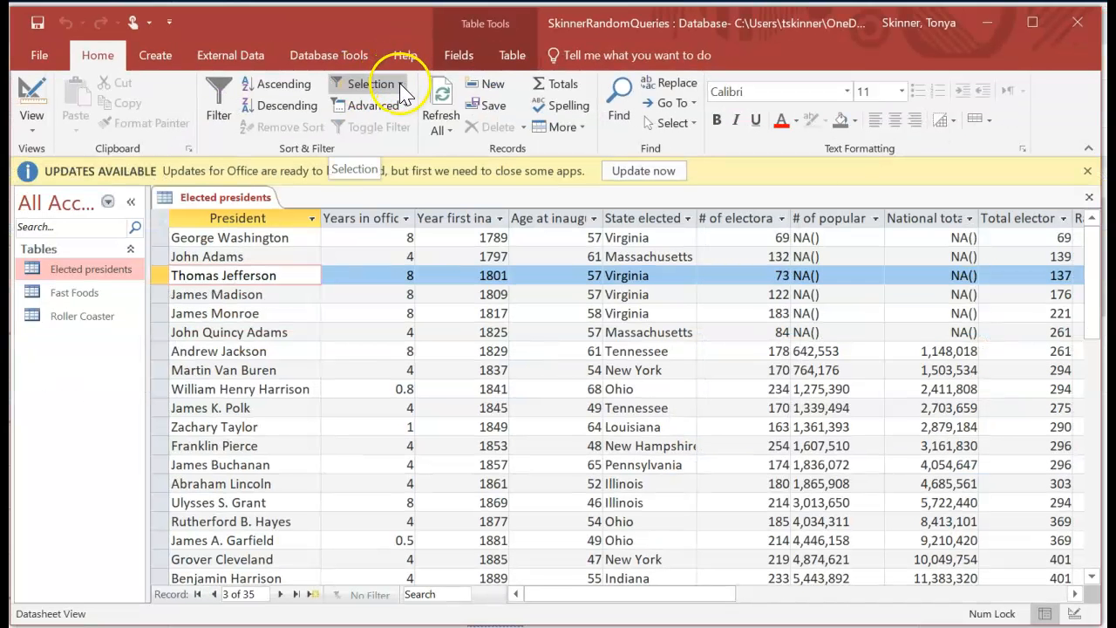
{"action": "left_click", "coordinate": [262, 294]}
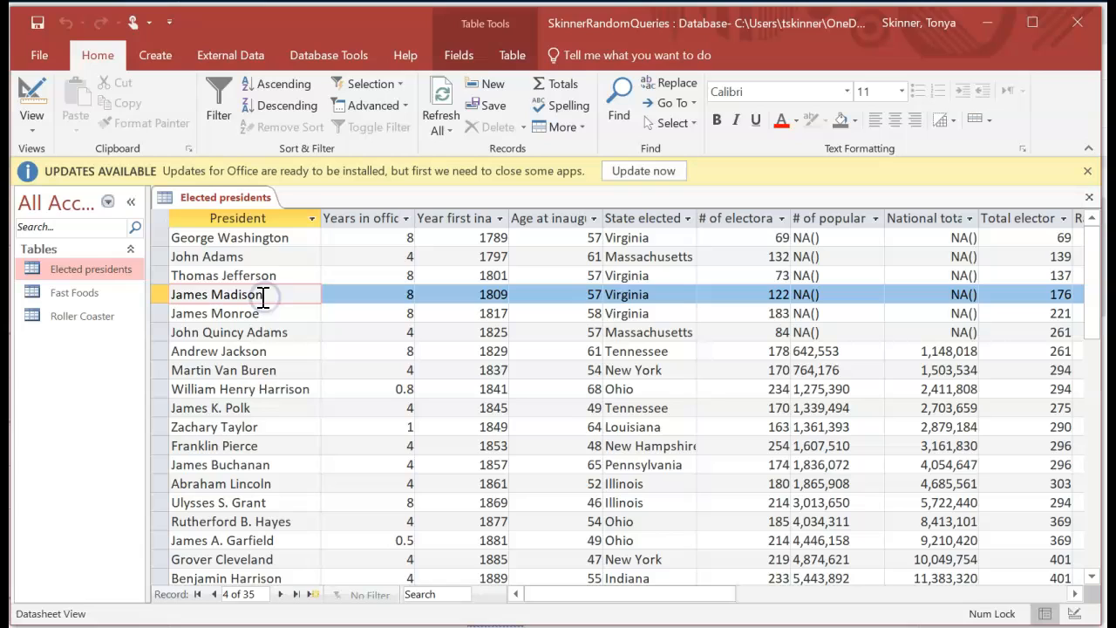
{"action": "left_click", "coordinate": [178, 296]}
{"action": "left_click", "coordinate": [164, 295]}
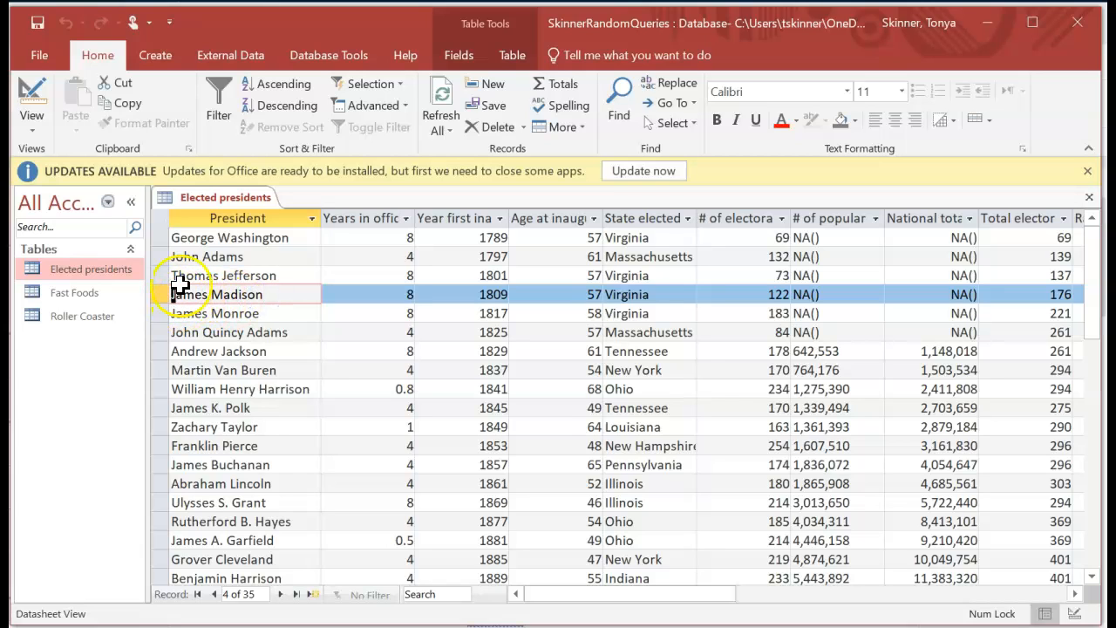
{"action": "left_click", "coordinate": [372, 84]}
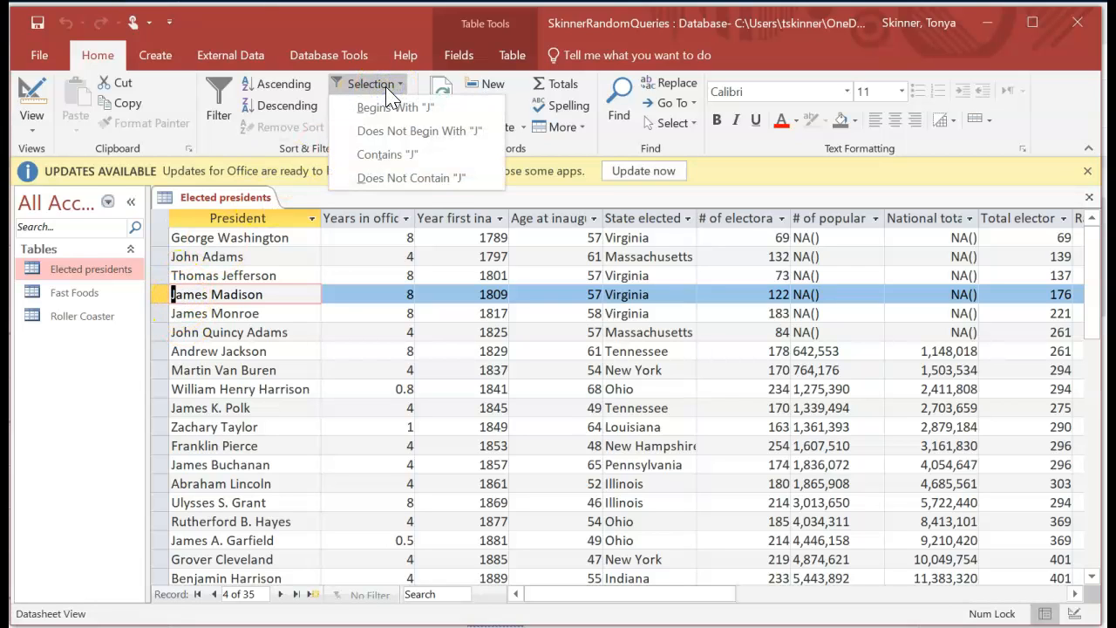
{"action": "left_click", "coordinate": [435, 108]}
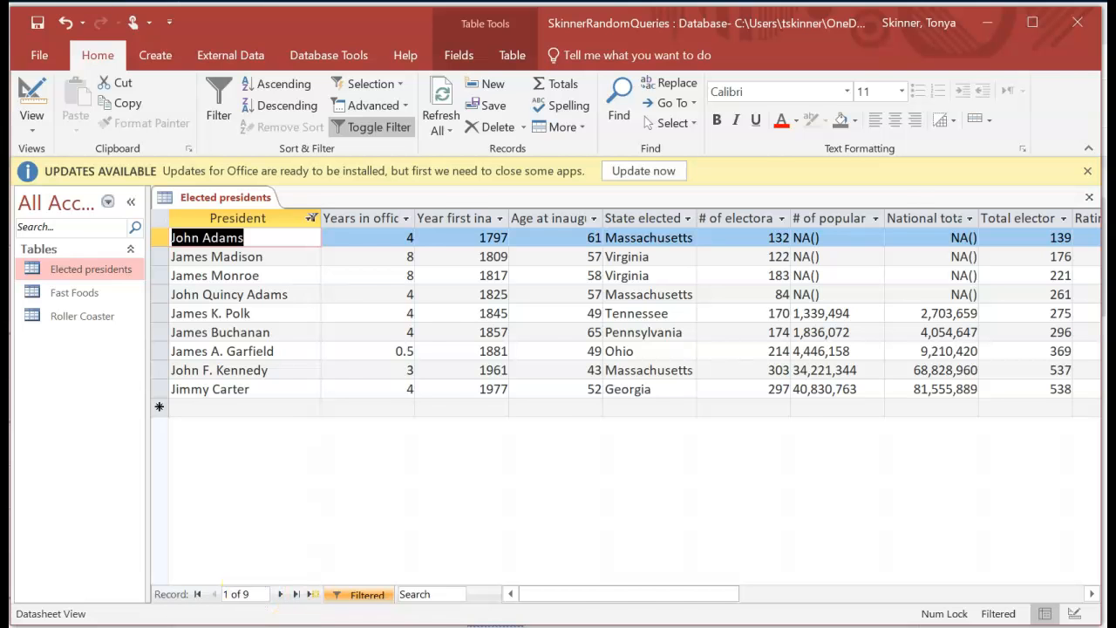
Check the second task in the practice document, and filter the State elected from column to show only Massachusetts.
{"action": "key", "text": "alt+Tab"}
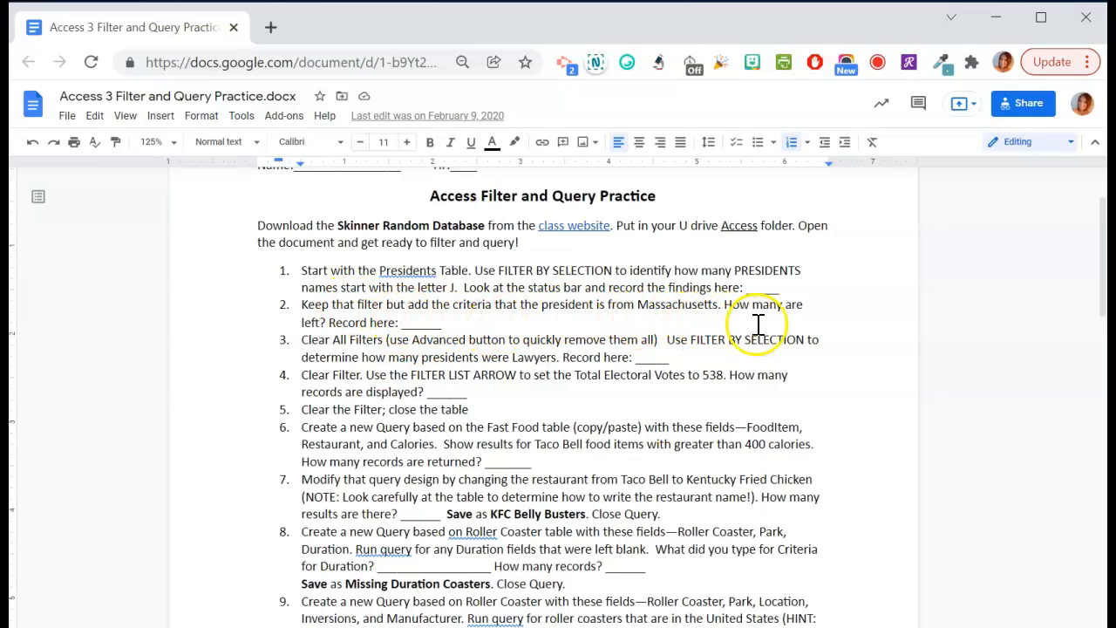
{"action": "key", "text": "alt+Tab"}
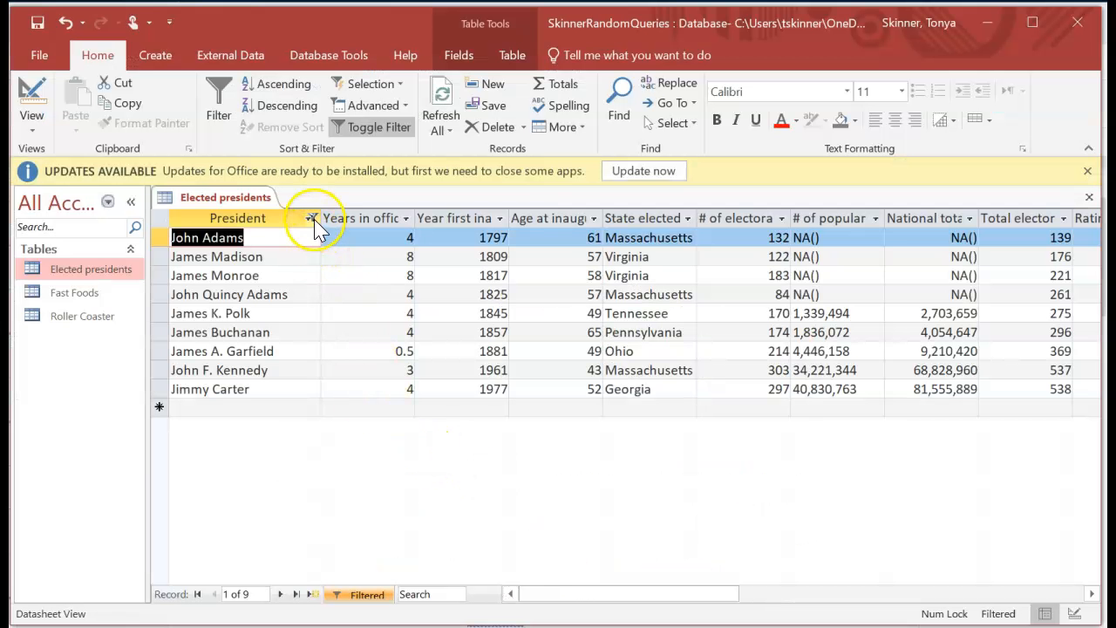
{"action": "mouse_move", "coordinate": [315, 228]}
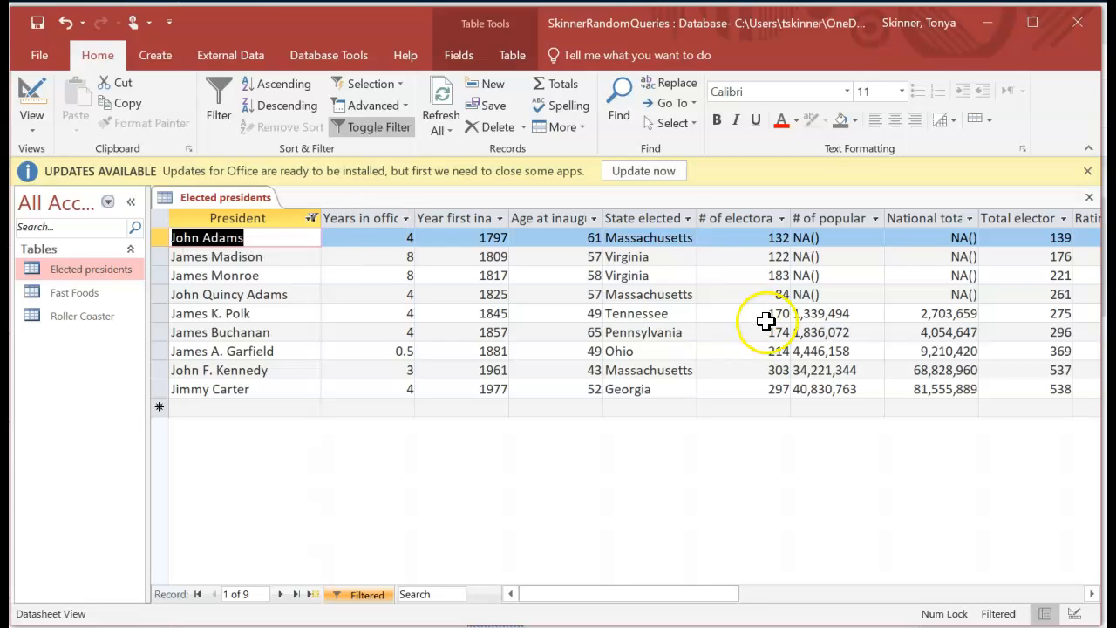
{"action": "left_click", "coordinate": [687, 220]}
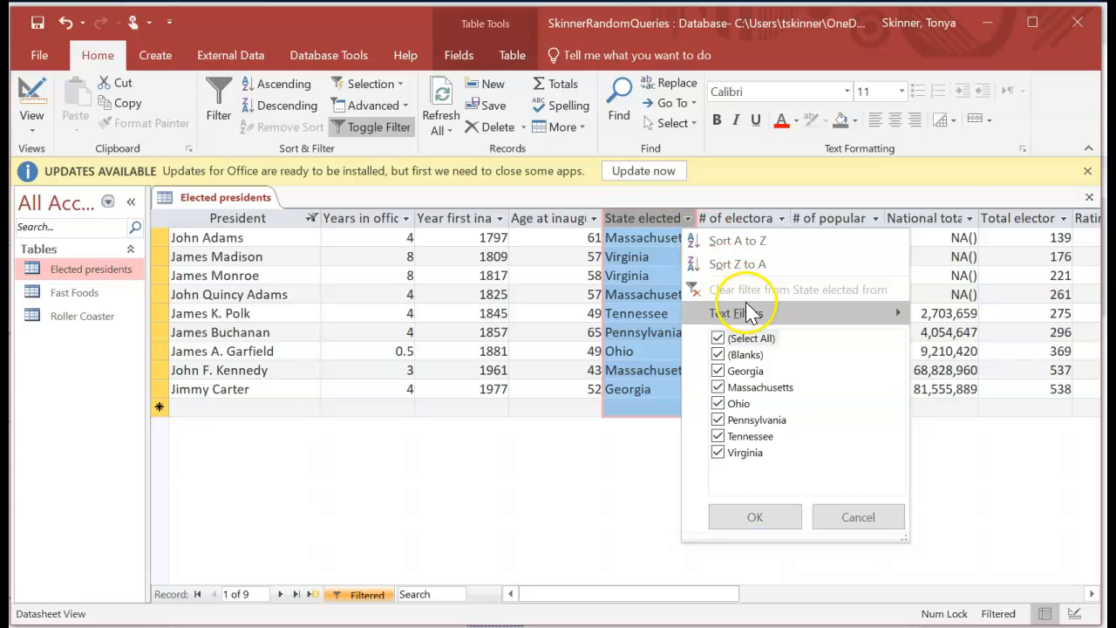
{"action": "mouse_move", "coordinate": [750, 314]}
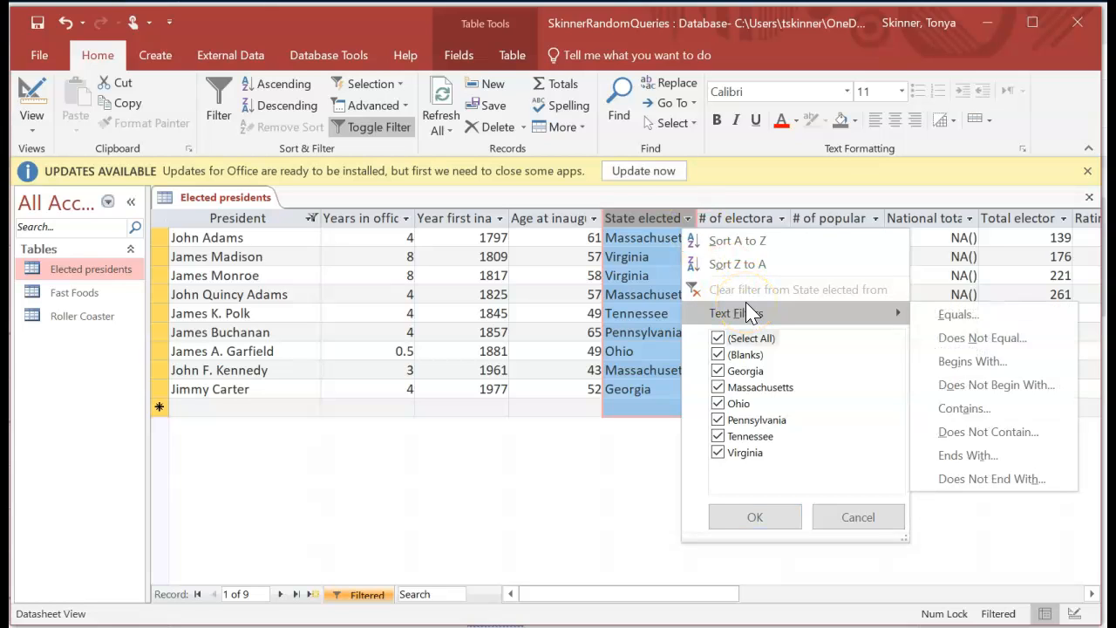
{"action": "left_click", "coordinate": [979, 314]}
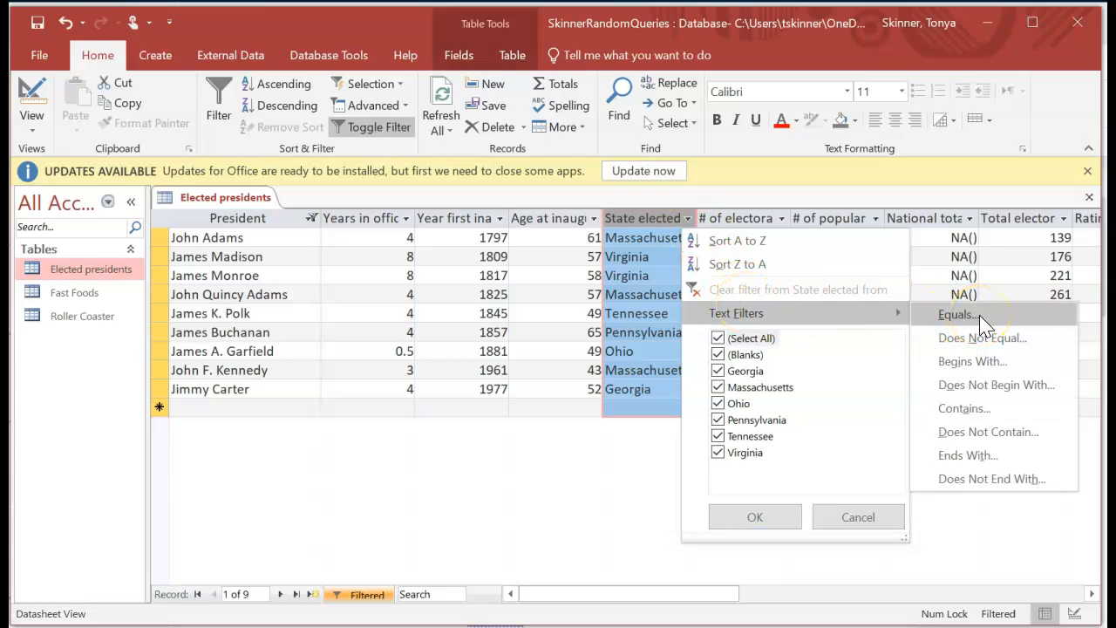
{"action": "left_click", "coordinate": [720, 339]}
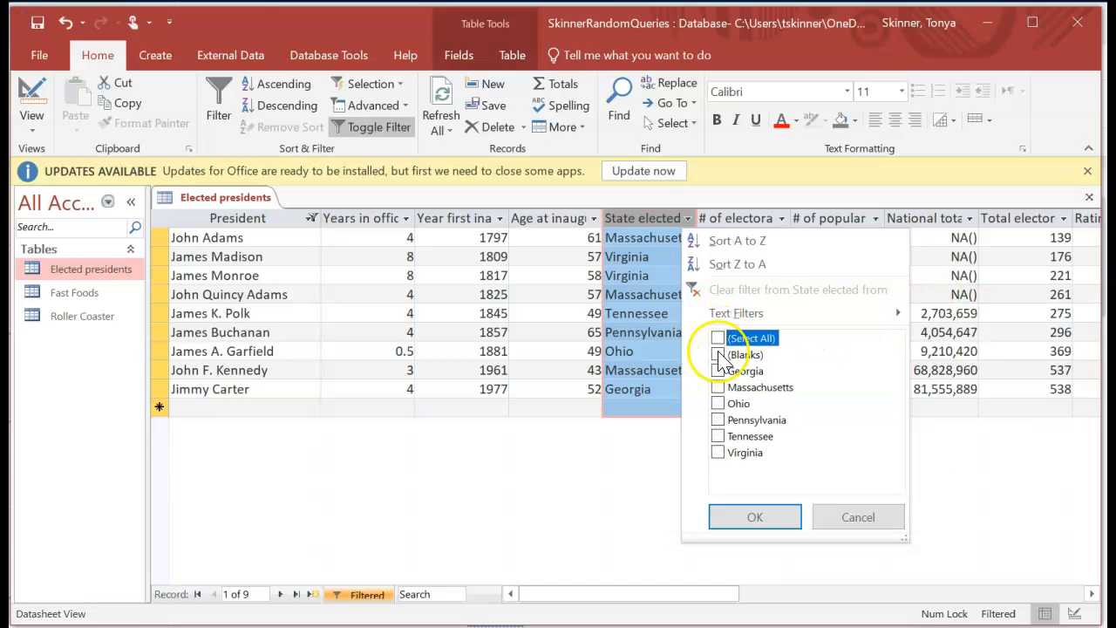
{"action": "left_click", "coordinate": [725, 387]}
{"action": "left_click", "coordinate": [755, 517]}
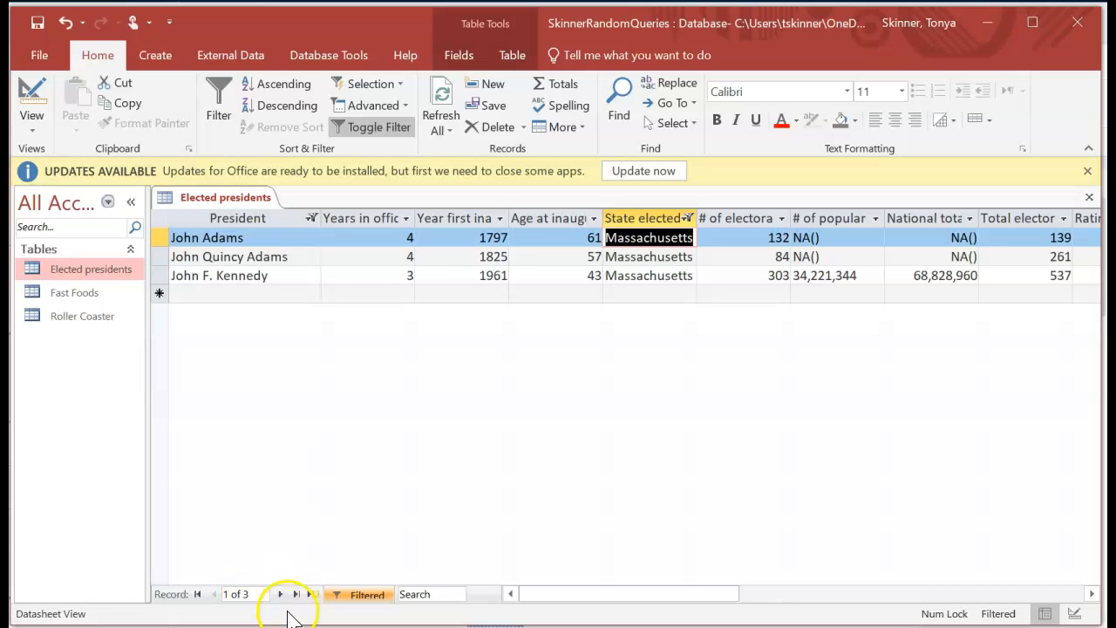
Check the third task in the practice document, and clear all filters from the Elected presidents table.
{"action": "key", "text": "alt+Tab"}
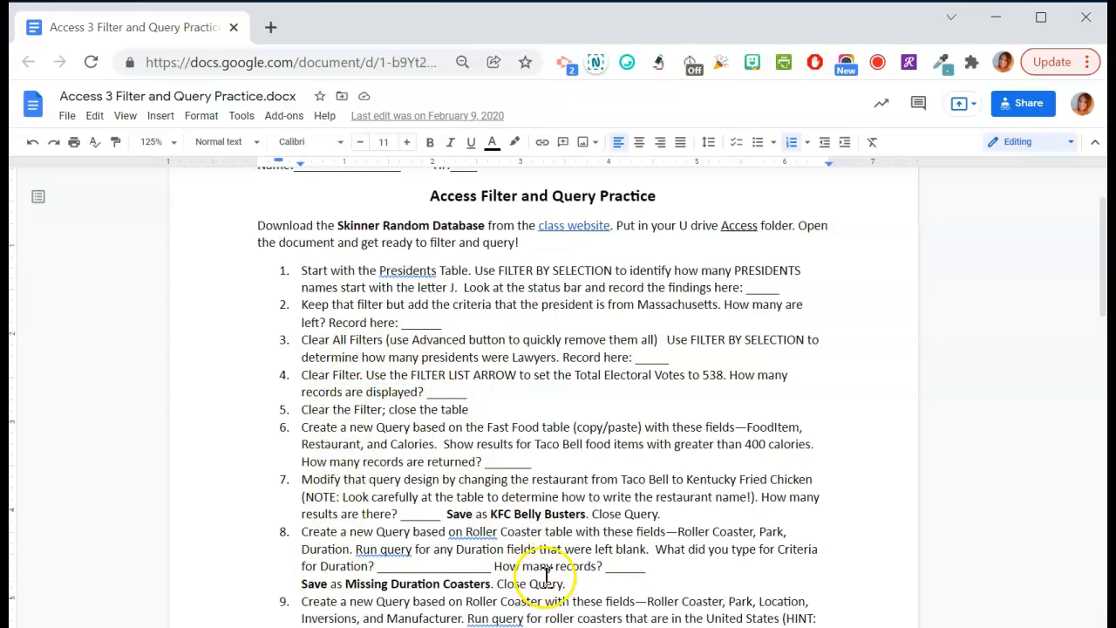
{"action": "key", "text": "alt+Tab"}
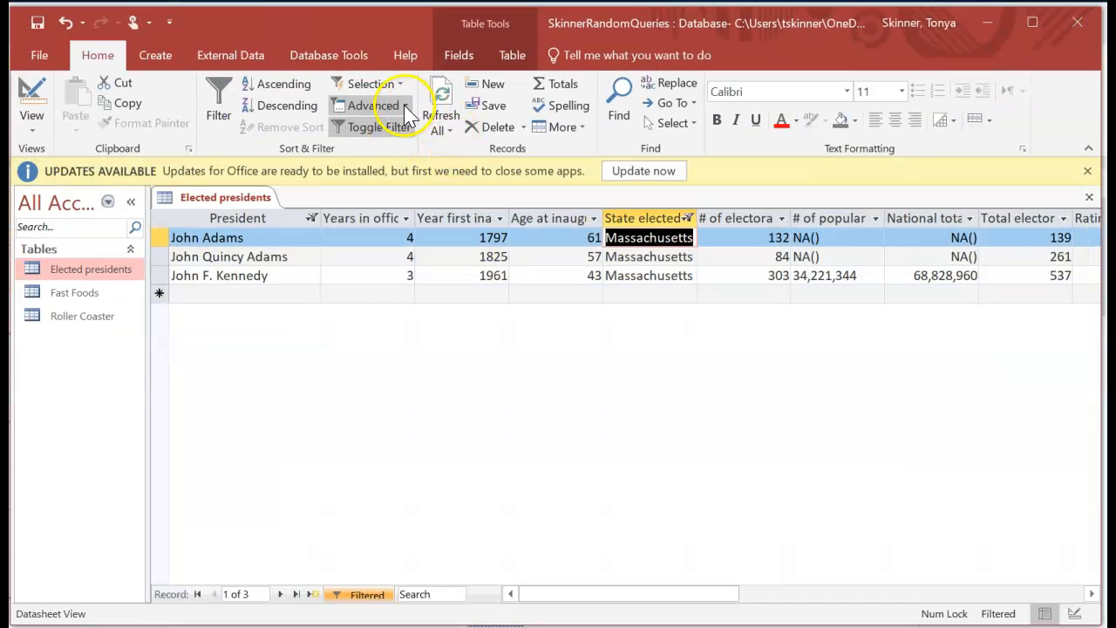
{"action": "left_click", "coordinate": [542, 128]}
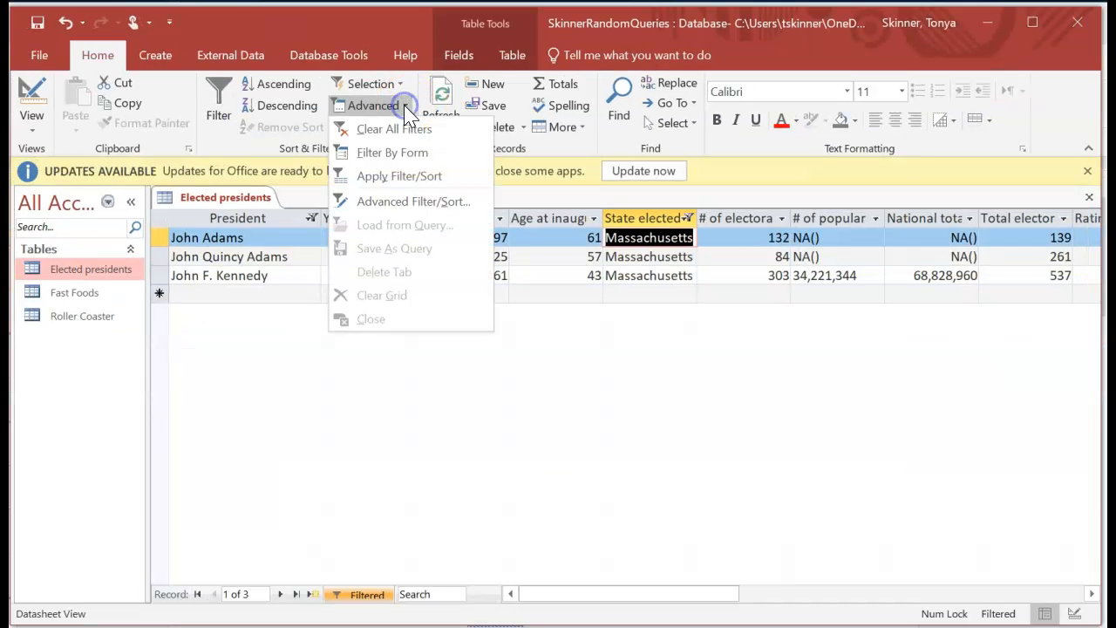
{"action": "left_click", "coordinate": [406, 129]}
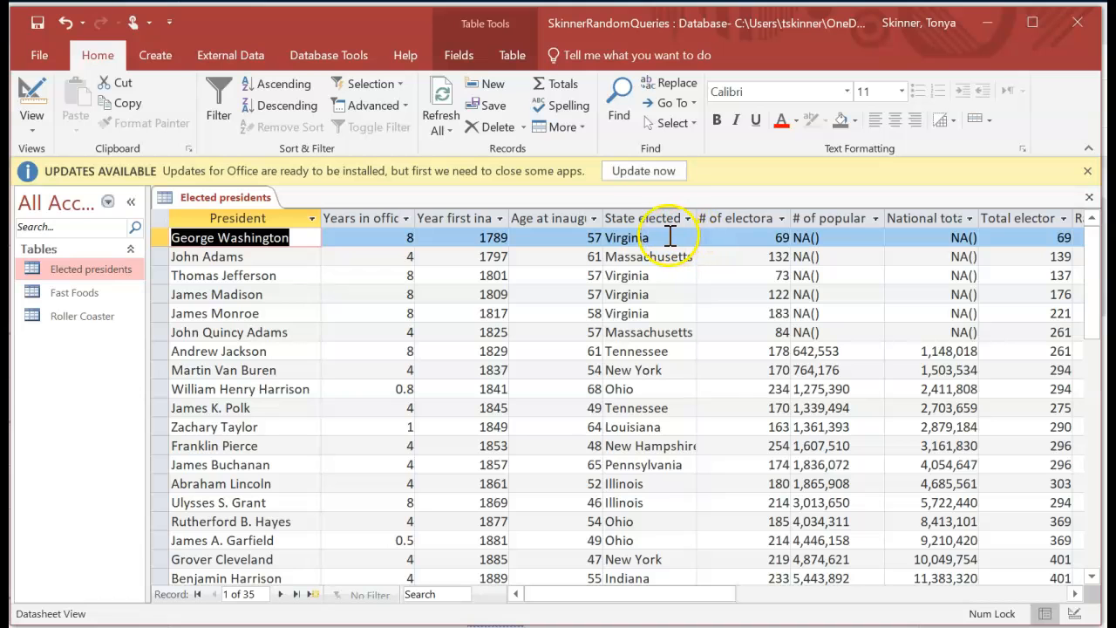
Recheck the third task in the practice document, and filter the Occupation column by selection to values equal to "Lawyer".
{"action": "left_click", "coordinate": [601, 626]}
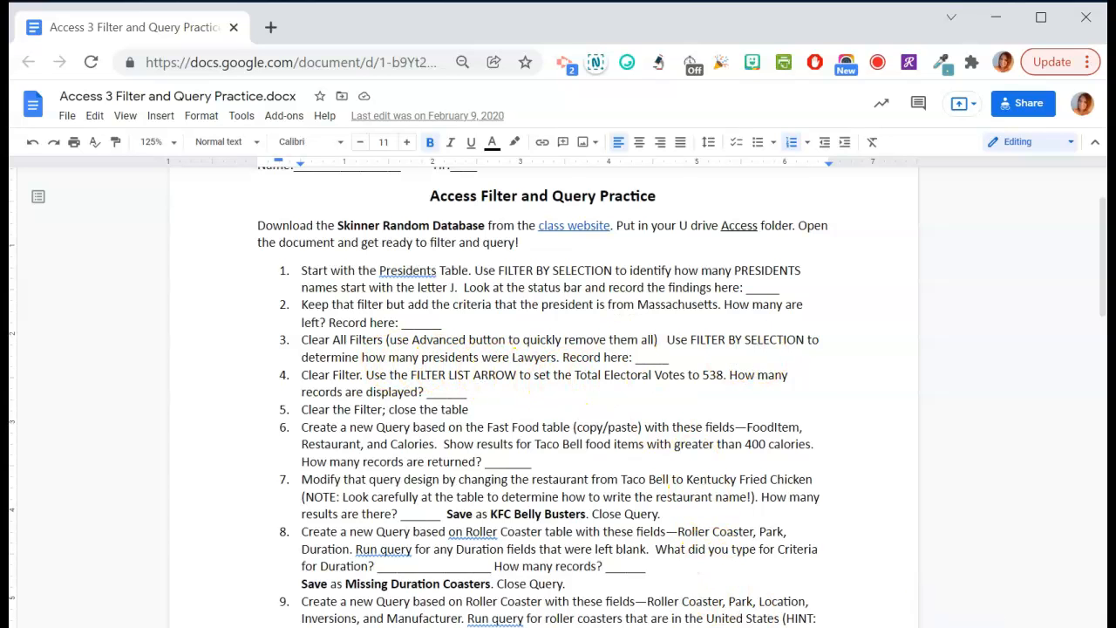
{"action": "key", "text": "alt+Tab"}
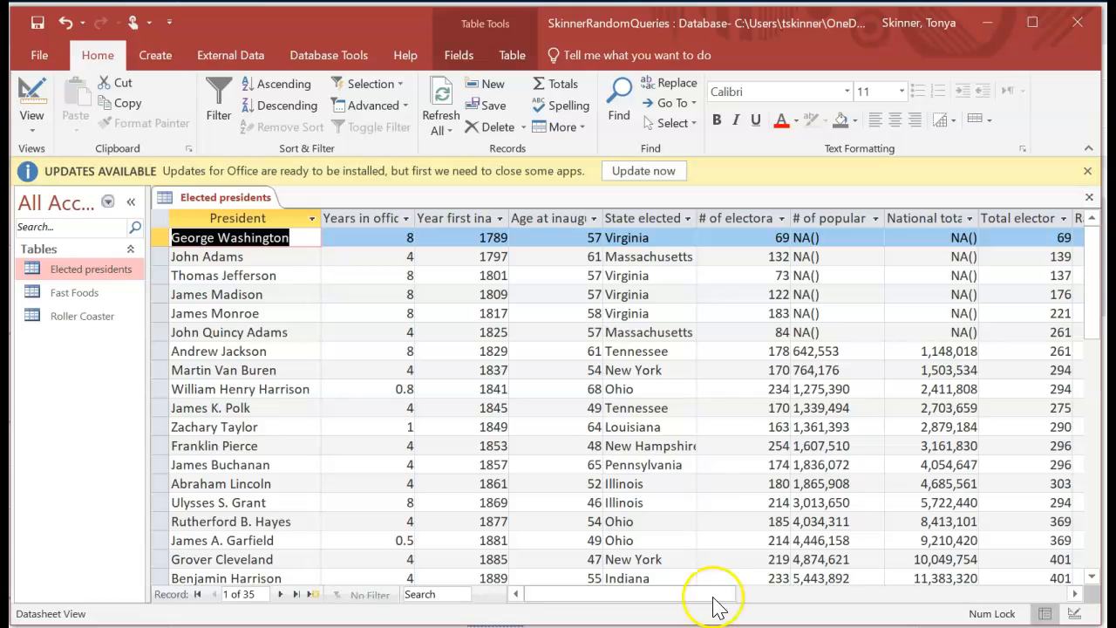
{"action": "left_click_drag", "start_coordinate": [635, 593], "coordinate": [855, 607]}
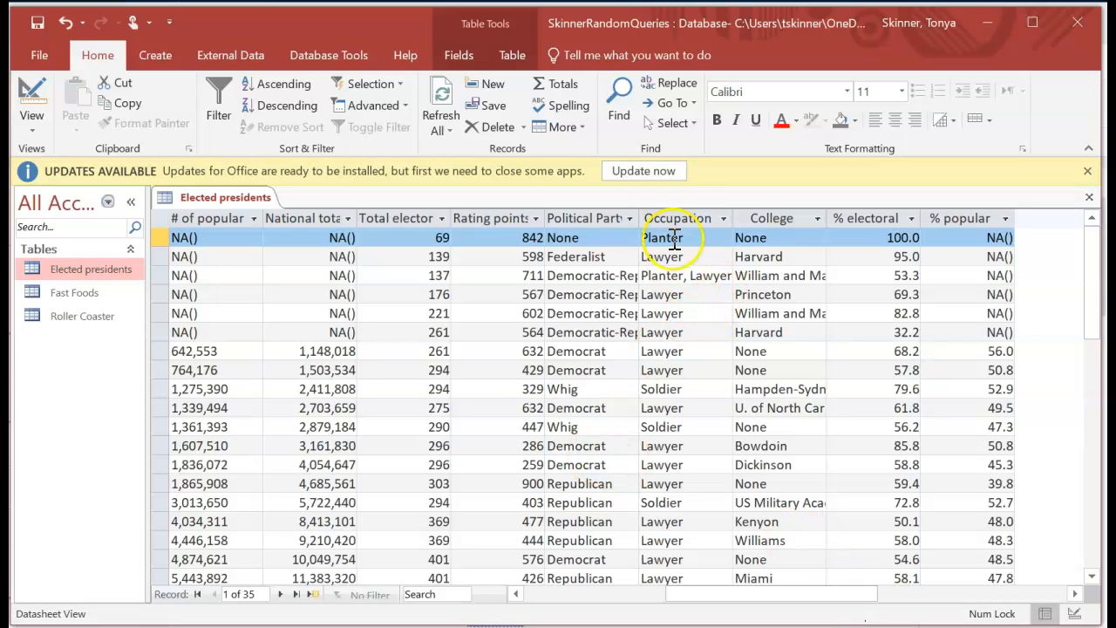
{"action": "left_click", "coordinate": [699, 256]}
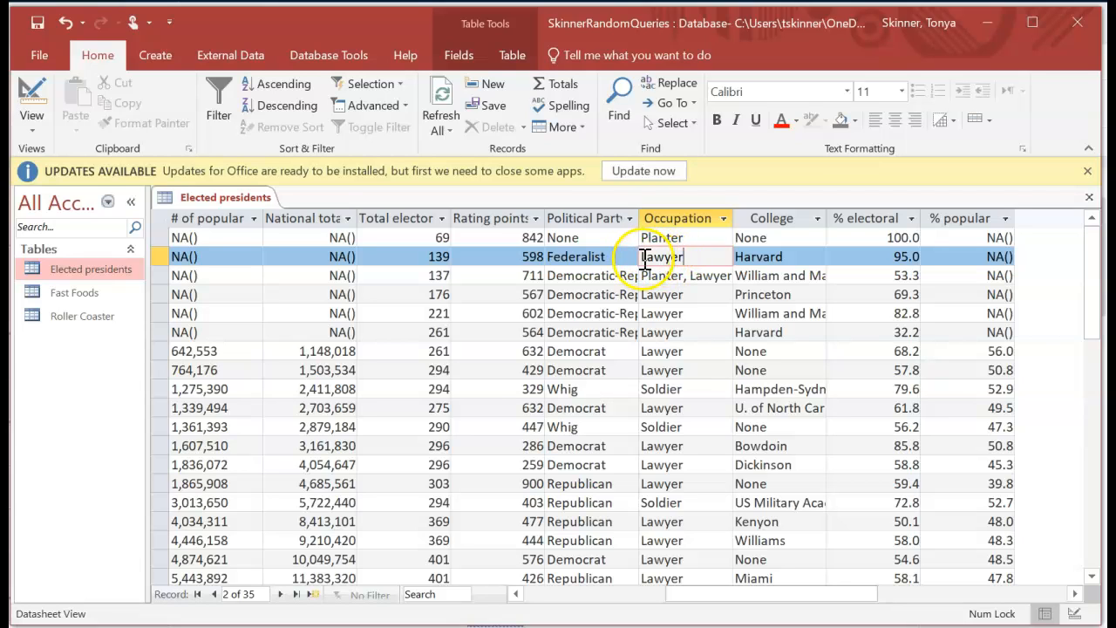
{"action": "left_click", "coordinate": [375, 85]}
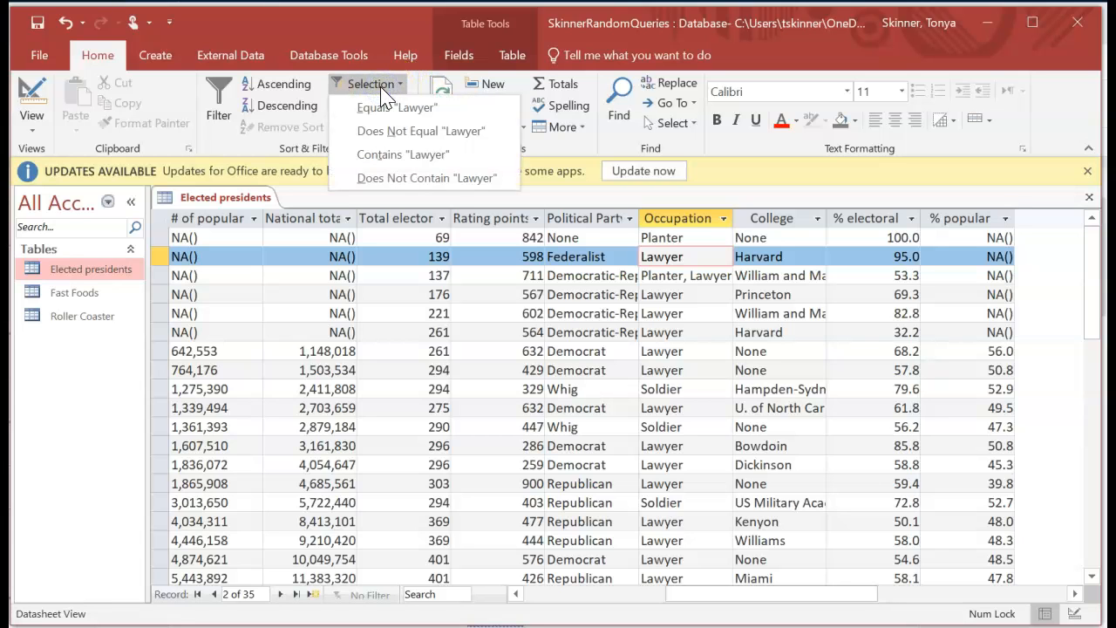
{"action": "left_click", "coordinate": [394, 109]}
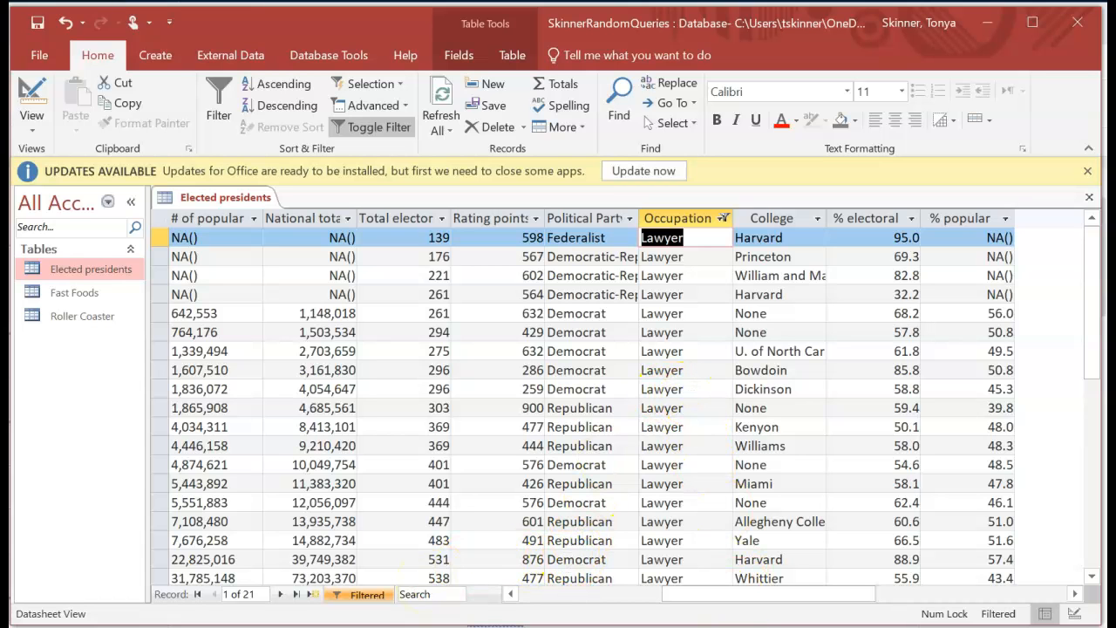
Check the fourth task in the practice document, and clear the filter from the Occupation column in Access.
{"action": "key", "text": "alt+Tab"}
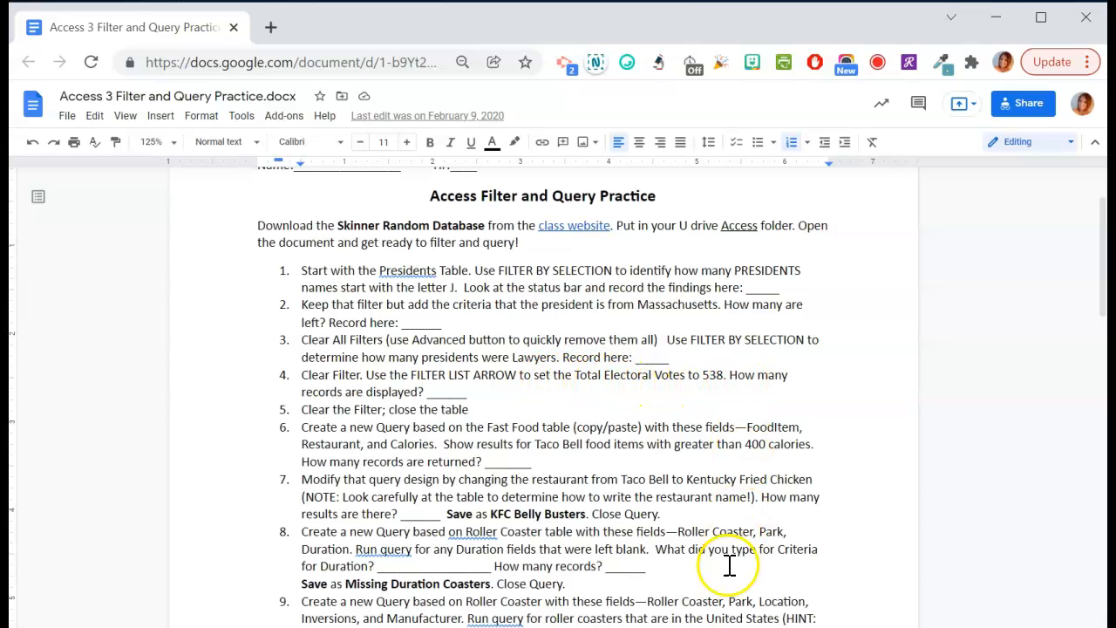
{"action": "left_click", "coordinate": [710, 626]}
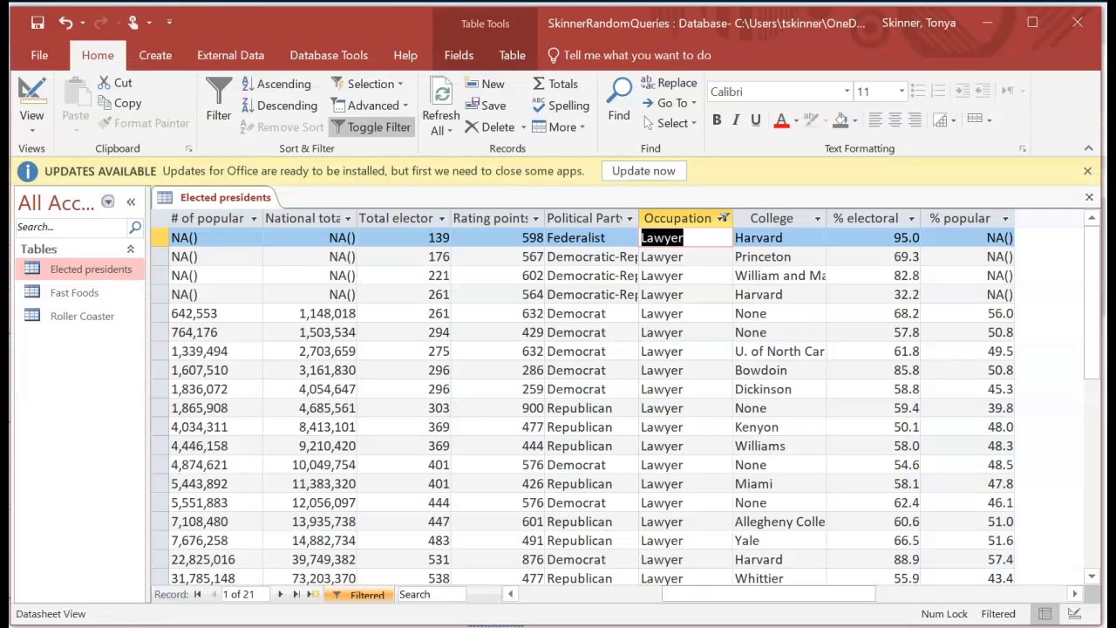
{"action": "left_click", "coordinate": [723, 218]}
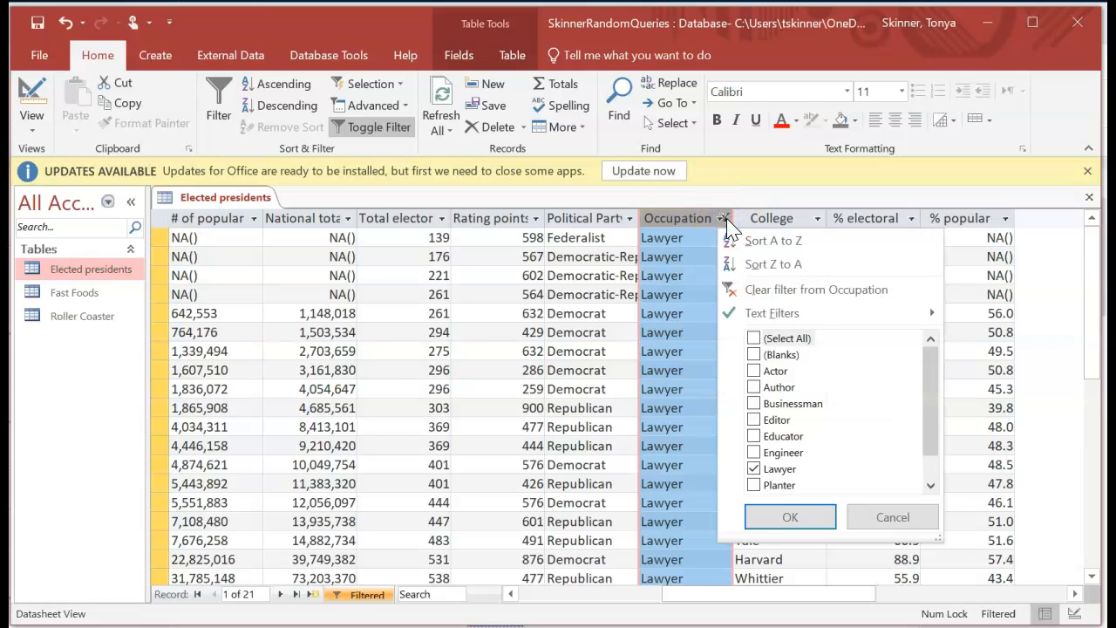
{"action": "left_click", "coordinate": [754, 292]}
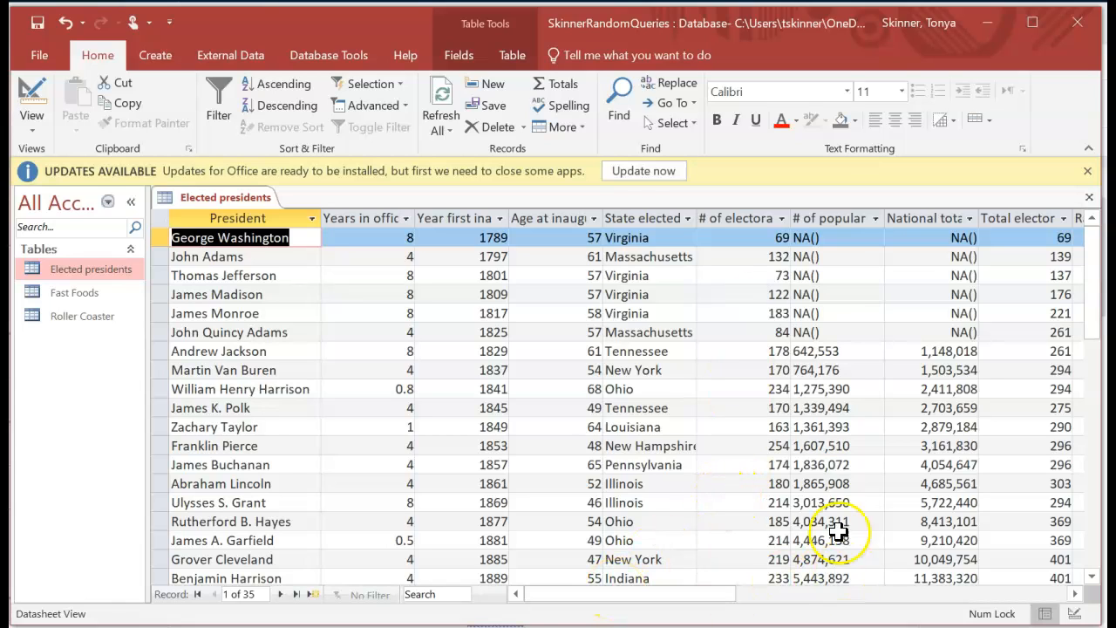
{"action": "left_click", "coordinate": [782, 219]}
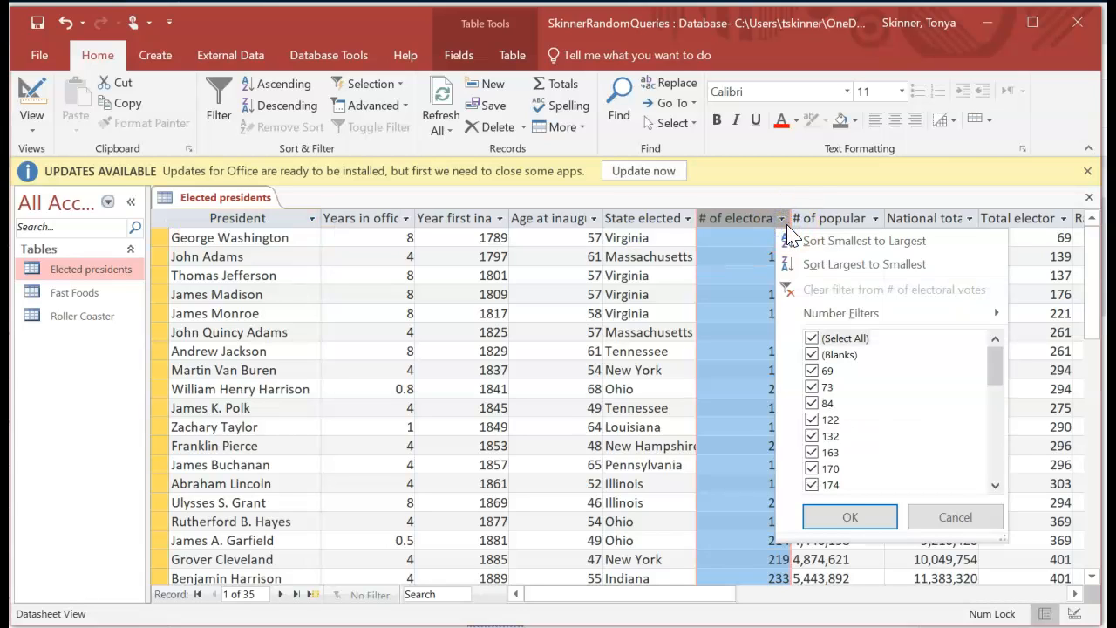
{"action": "left_click_drag", "start_coordinate": [995, 368], "coordinate": [999, 316]}
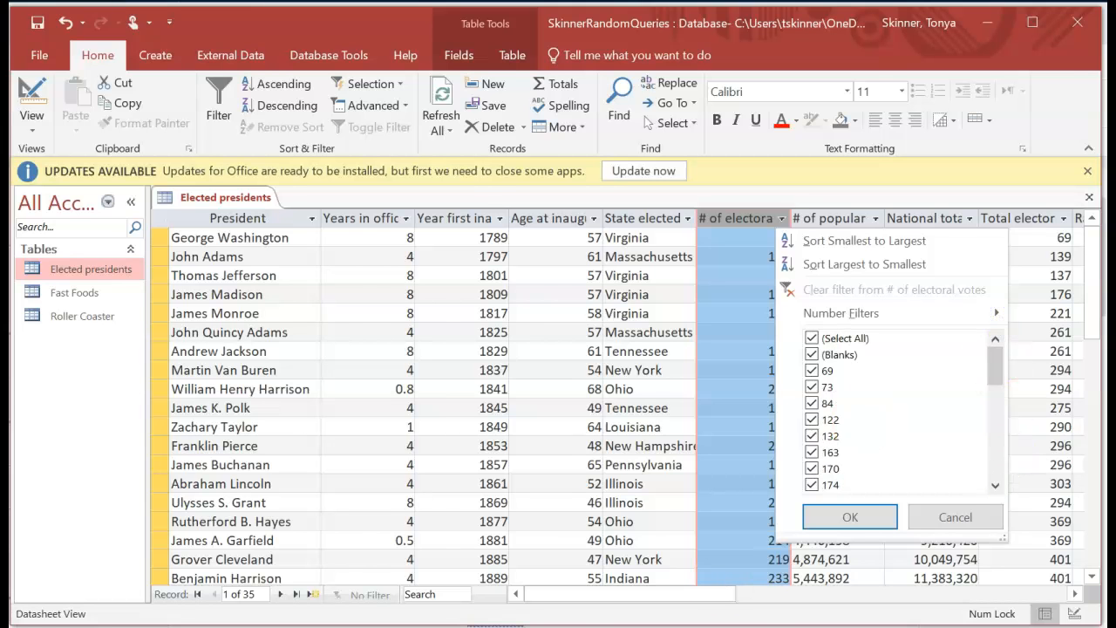
{"action": "left_click", "coordinate": [601, 626]}
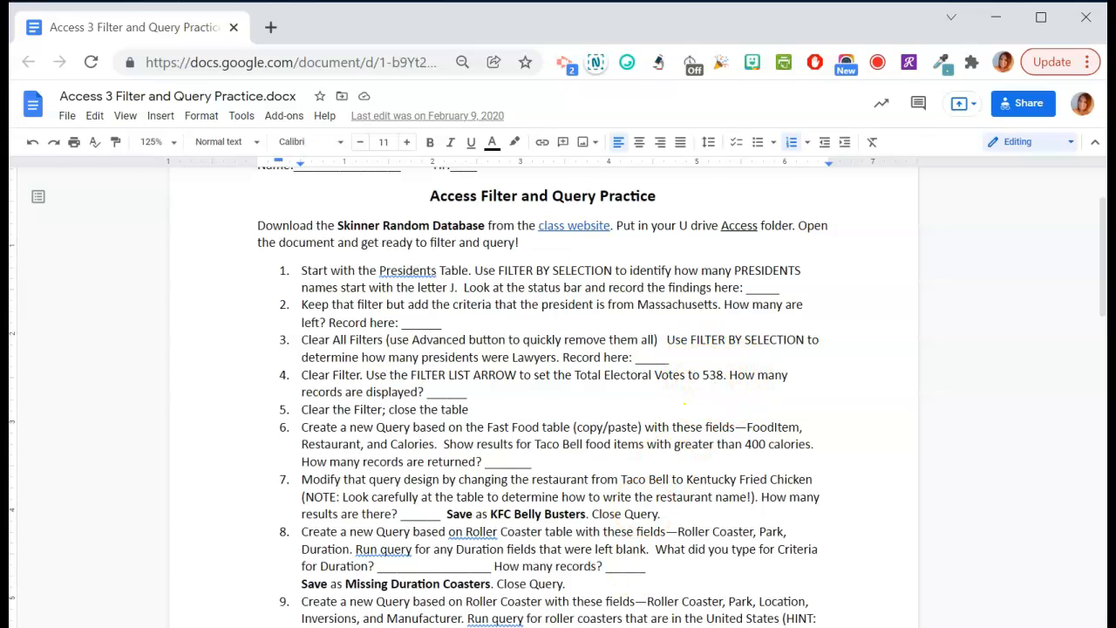
{"action": "left_click", "coordinate": [601, 626]}
{"action": "left_click", "coordinate": [763, 445]}
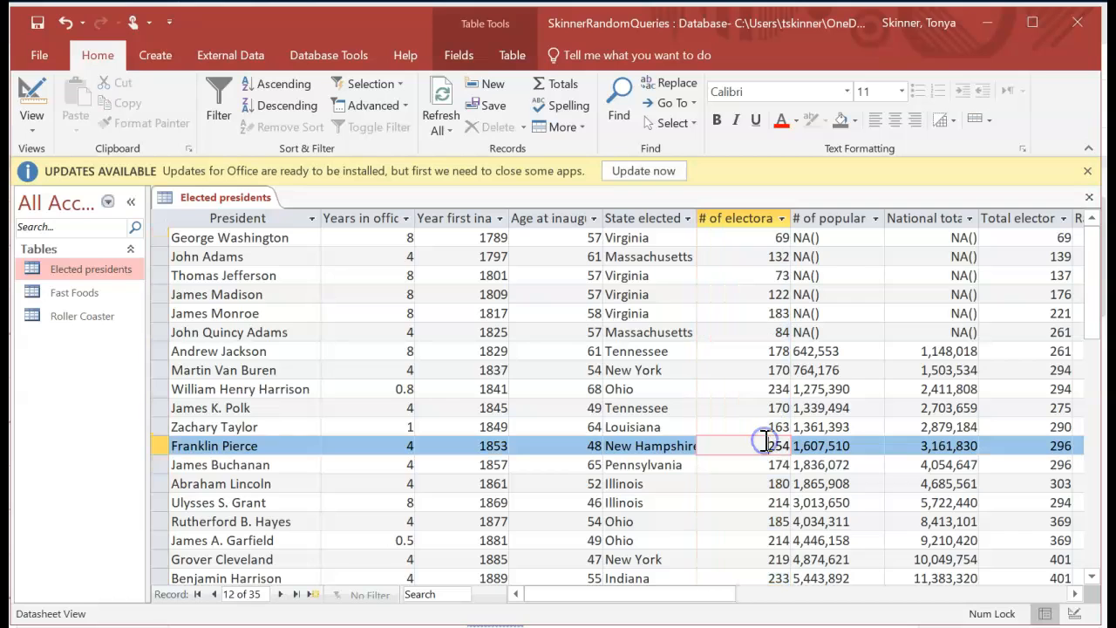
Apply a number filter to the Total electoral votes column so that it equals 538.
{"action": "left_click", "coordinate": [1011, 240]}
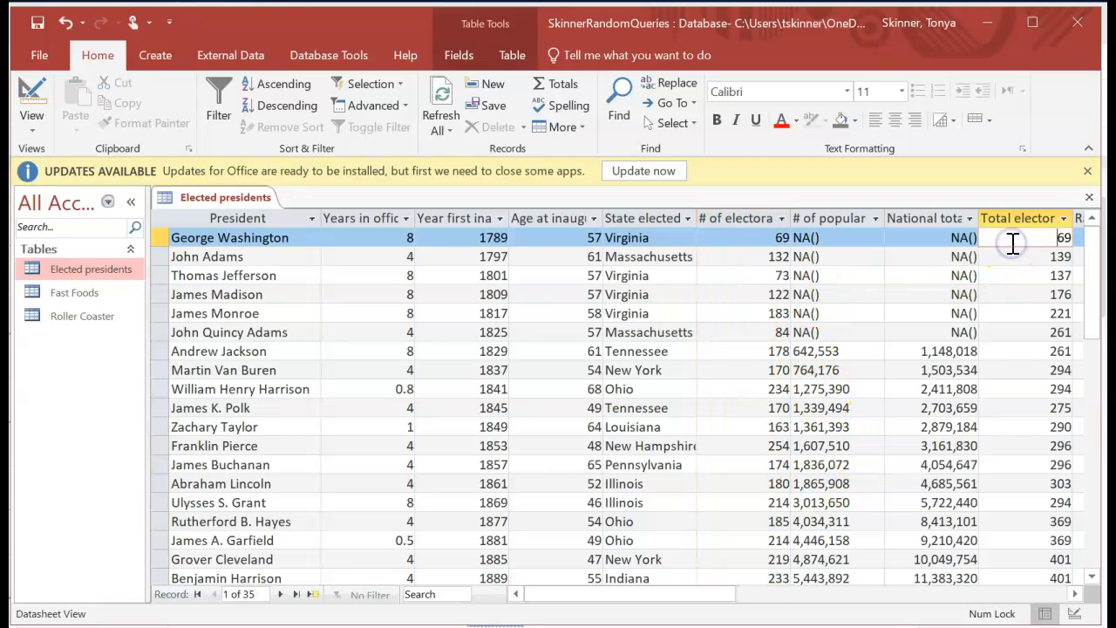
{"action": "left_click", "coordinate": [1064, 218]}
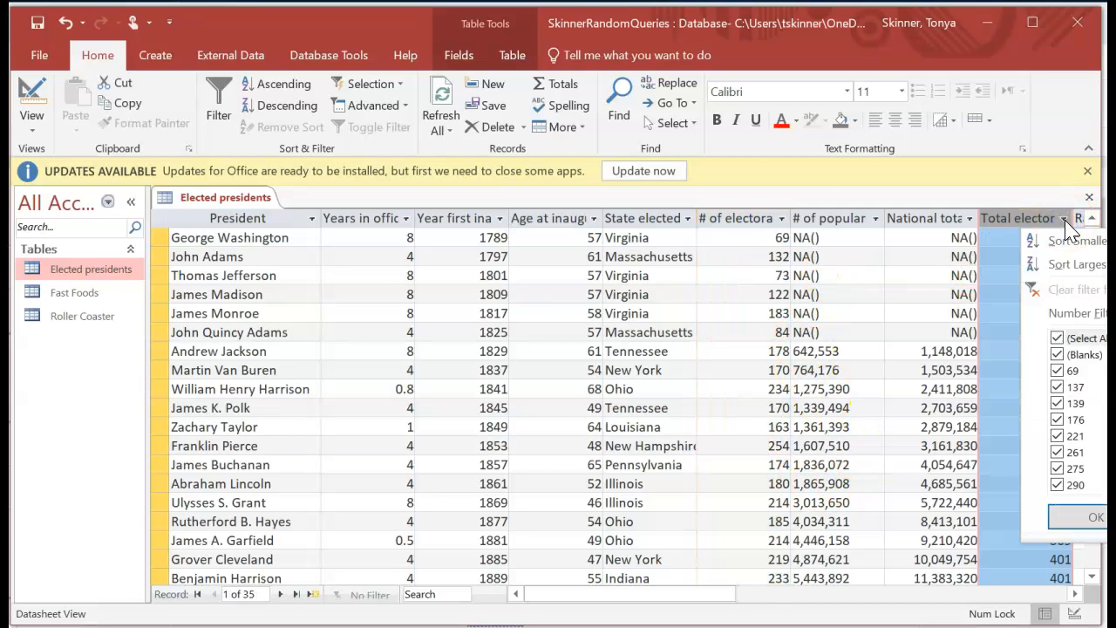
{"action": "left_click", "coordinate": [650, 593]}
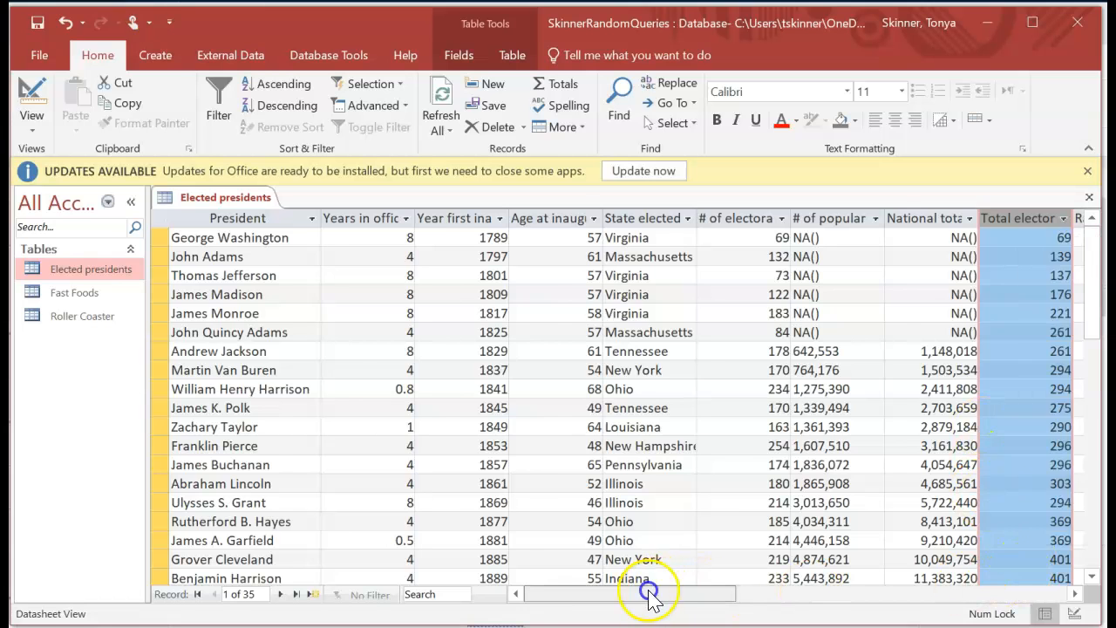
{"action": "left_click_drag", "start_coordinate": [650, 593], "coordinate": [695, 593]}
{"action": "left_click", "coordinate": [817, 218]}
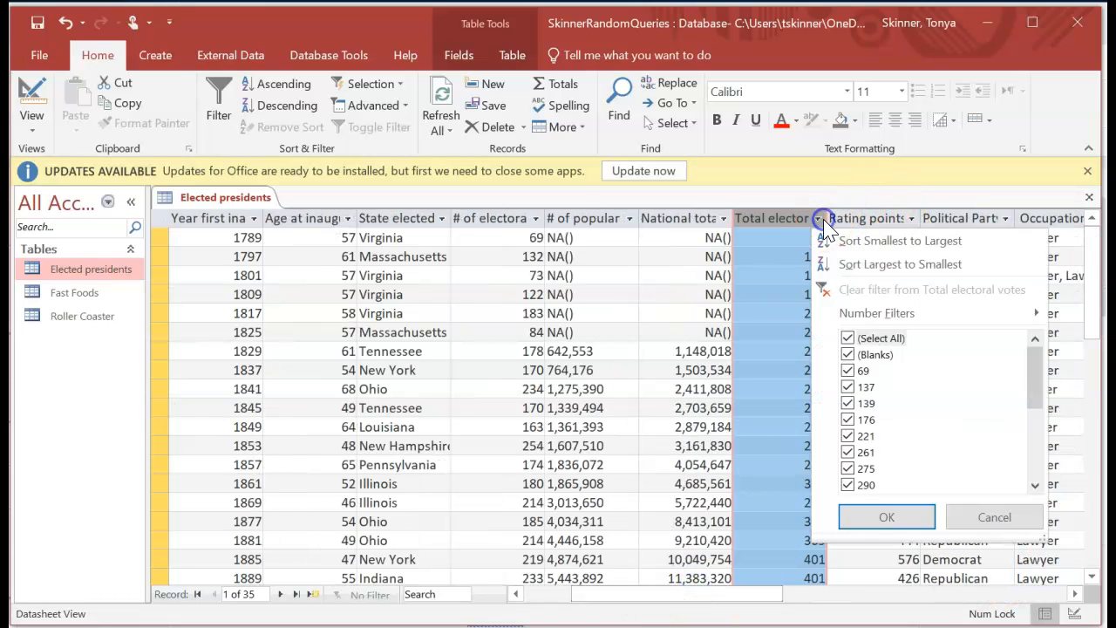
{"action": "mouse_move", "coordinate": [854, 313]}
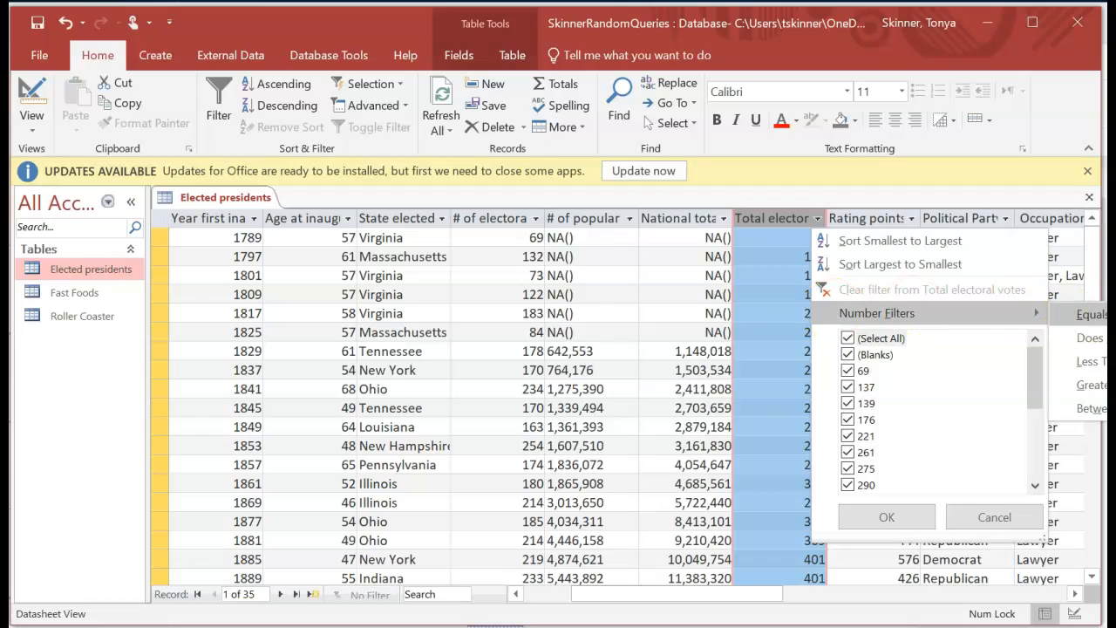
{"action": "left_click", "coordinate": [1091, 314]}
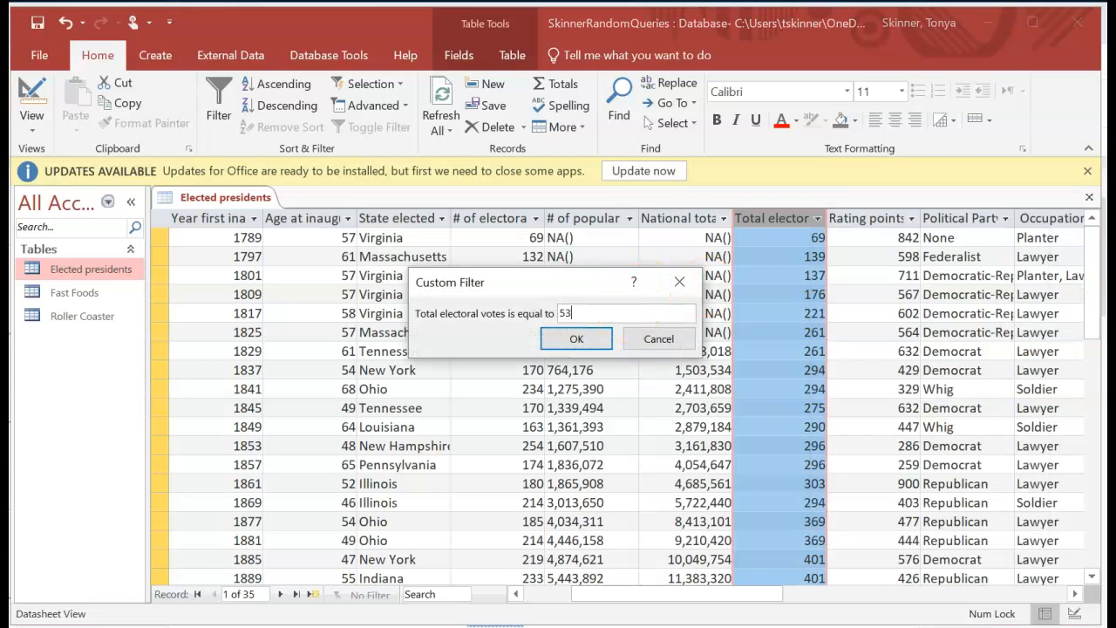
{"action": "left_click", "coordinate": [576, 340]}
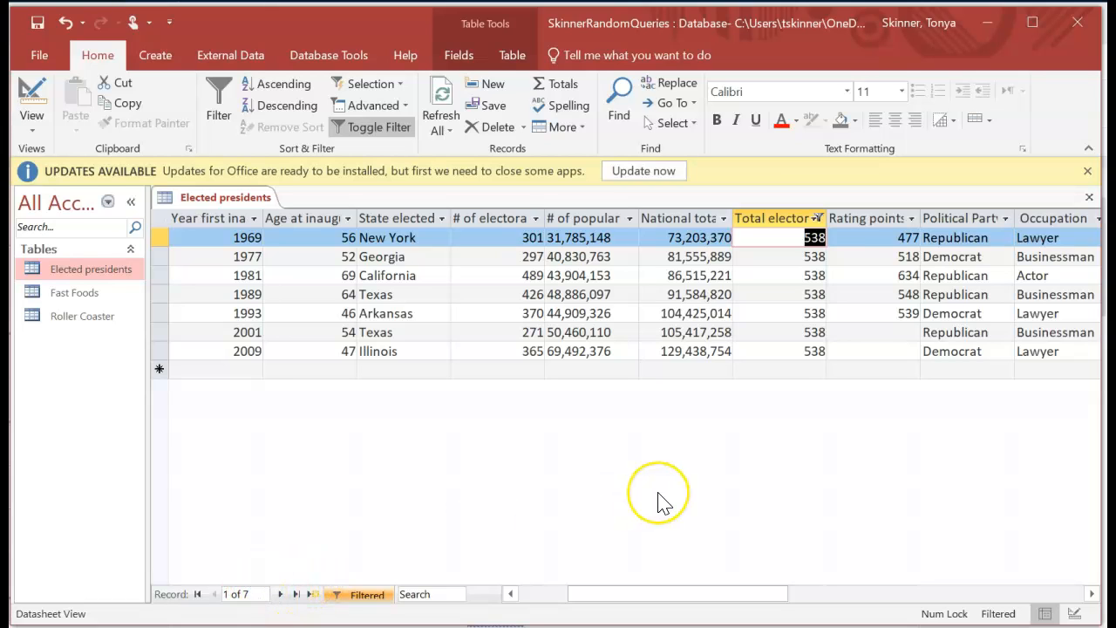
Clear all filters from the Elected presidents table.
{"action": "left_click", "coordinate": [818, 218]}
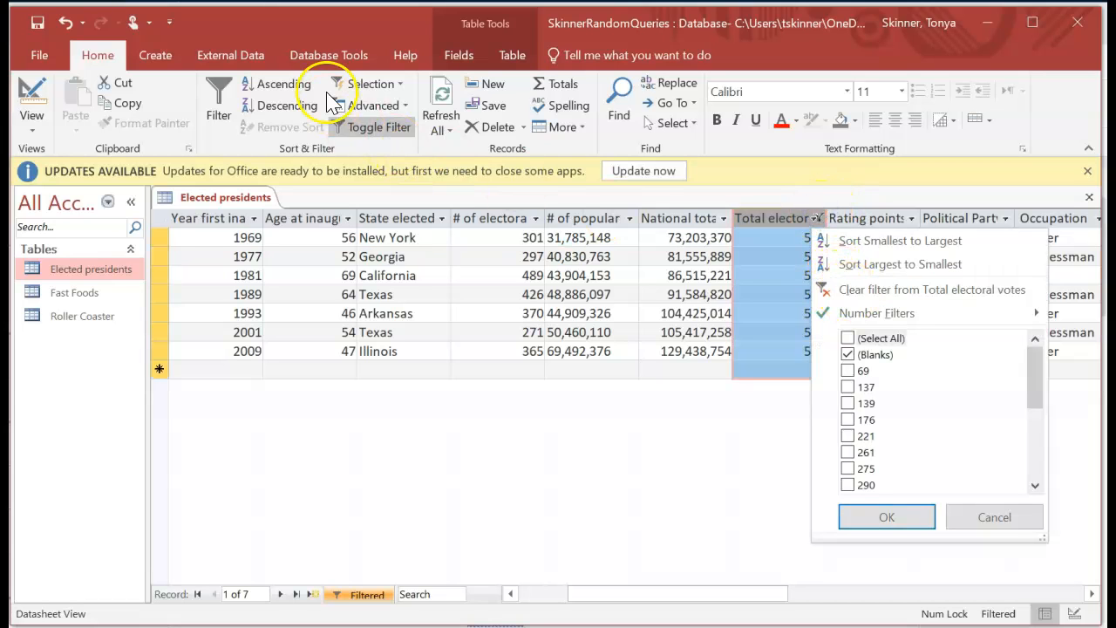
{"action": "left_click", "coordinate": [367, 105]}
{"action": "left_click", "coordinate": [356, 129]}
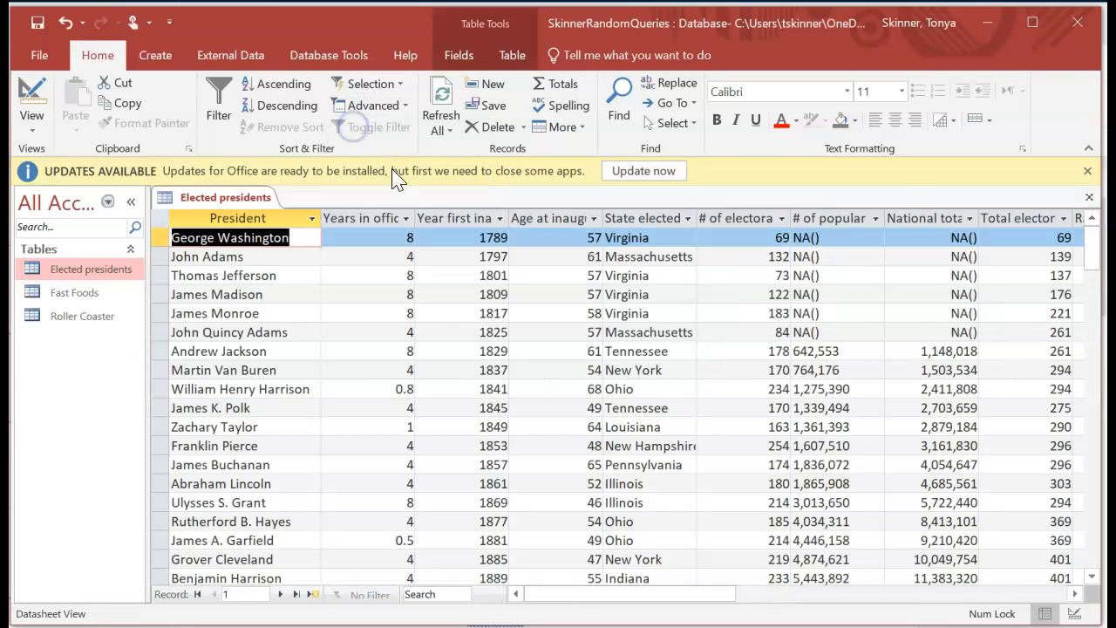
Read the fifth and following tasks in the practice document, and close the Elected presidents table without saving its design changes.
{"action": "key", "text": "alt+Tab"}
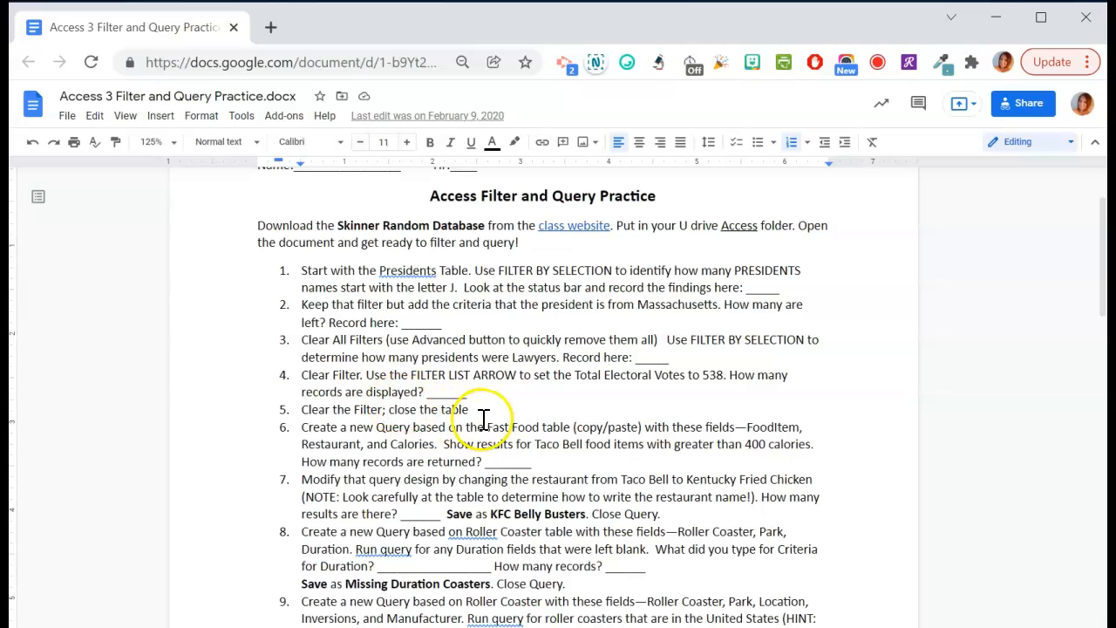
{"action": "left_click_drag", "start_coordinate": [1102, 299], "coordinate": [1102, 351]}
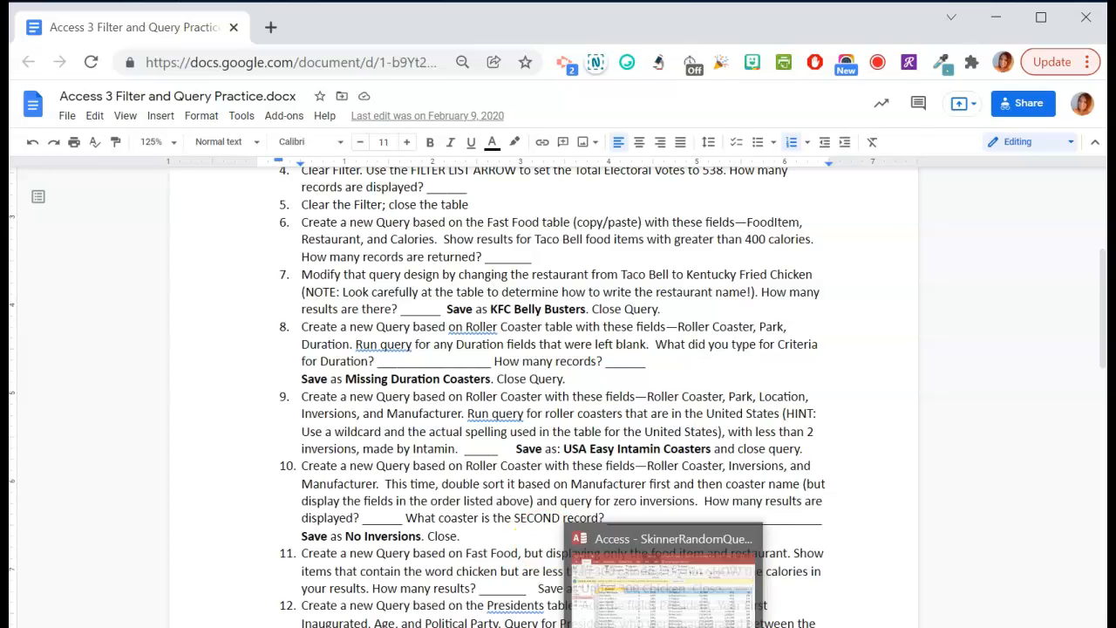
{"action": "left_click", "coordinate": [664, 624]}
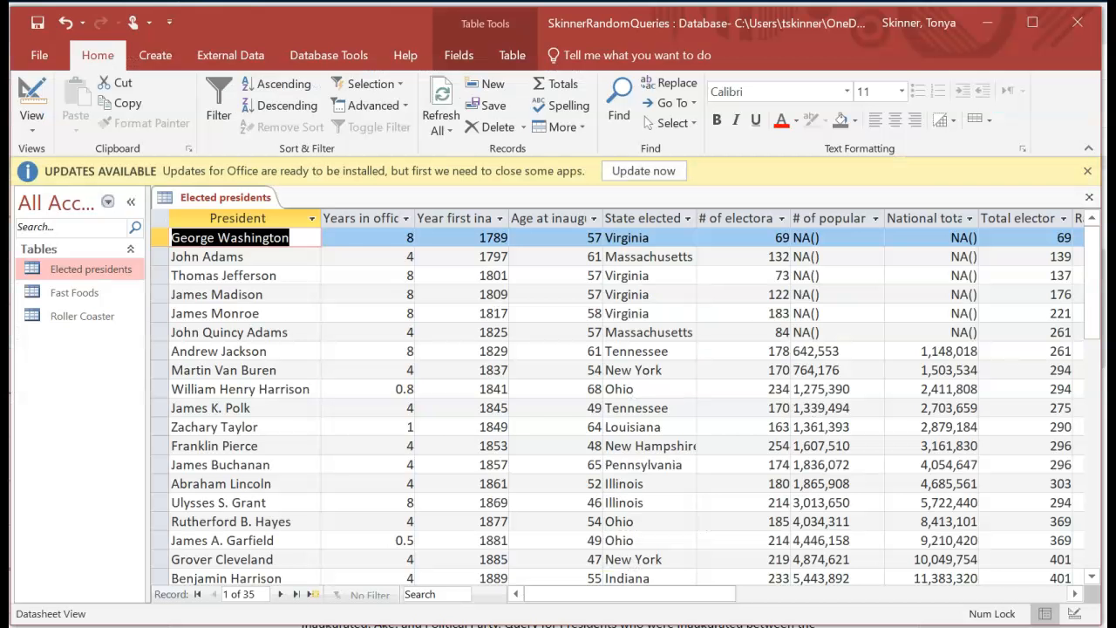
{"action": "right_click", "coordinate": [213, 197]}
{"action": "left_click", "coordinate": [232, 229]}
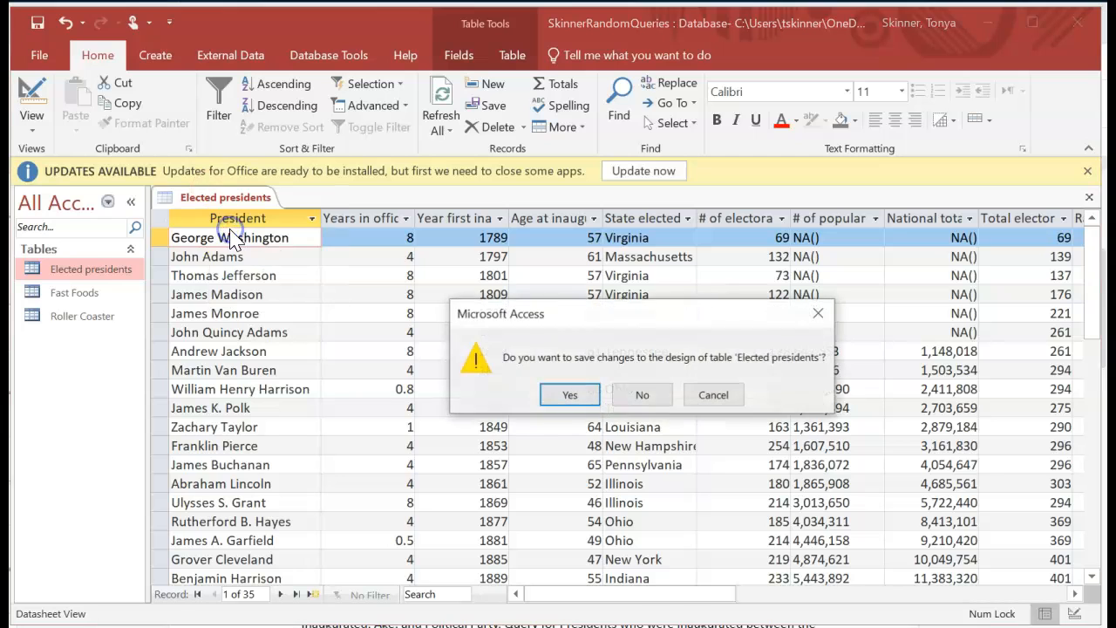
{"action": "left_click", "coordinate": [647, 395]}
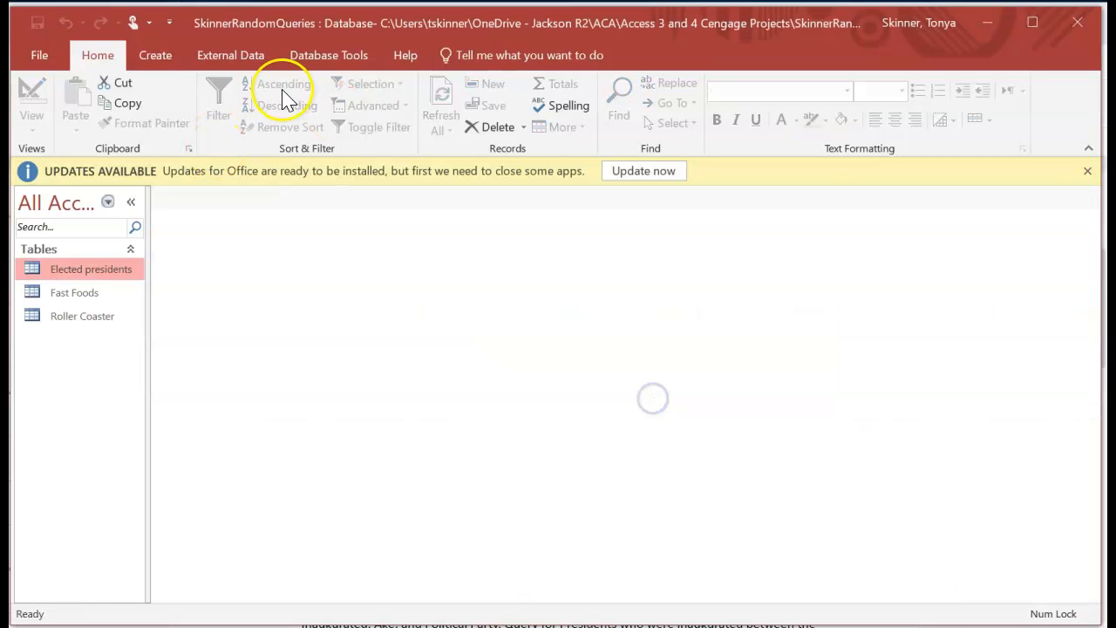
Create a new query in Query Design based on the Fast Foods table.
{"action": "left_click", "coordinate": [157, 57]}
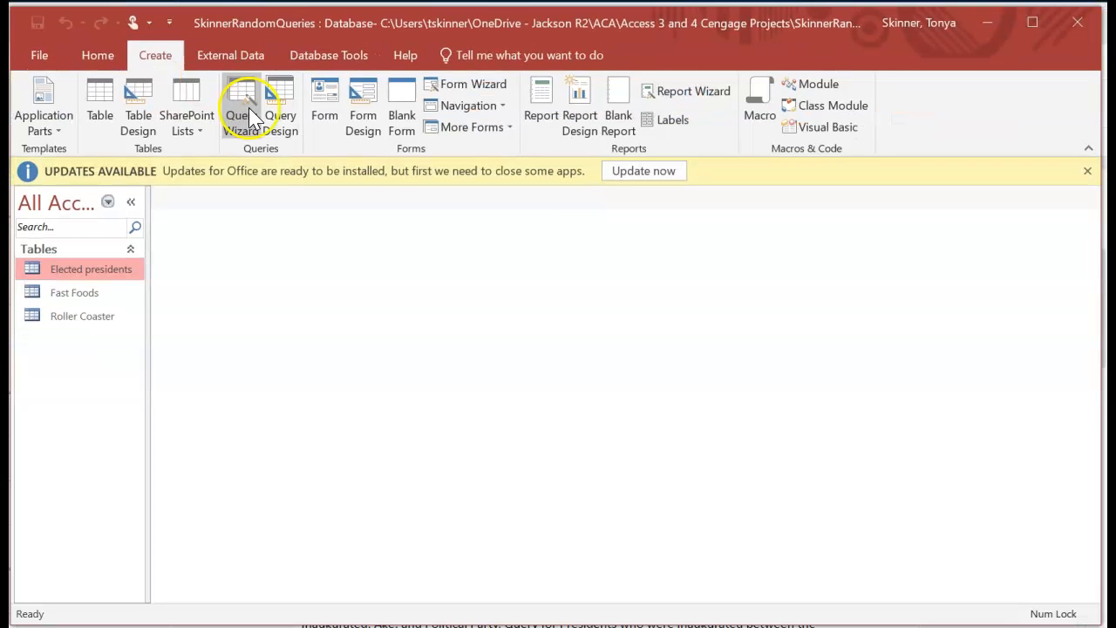
{"action": "left_click", "coordinate": [11, 550]}
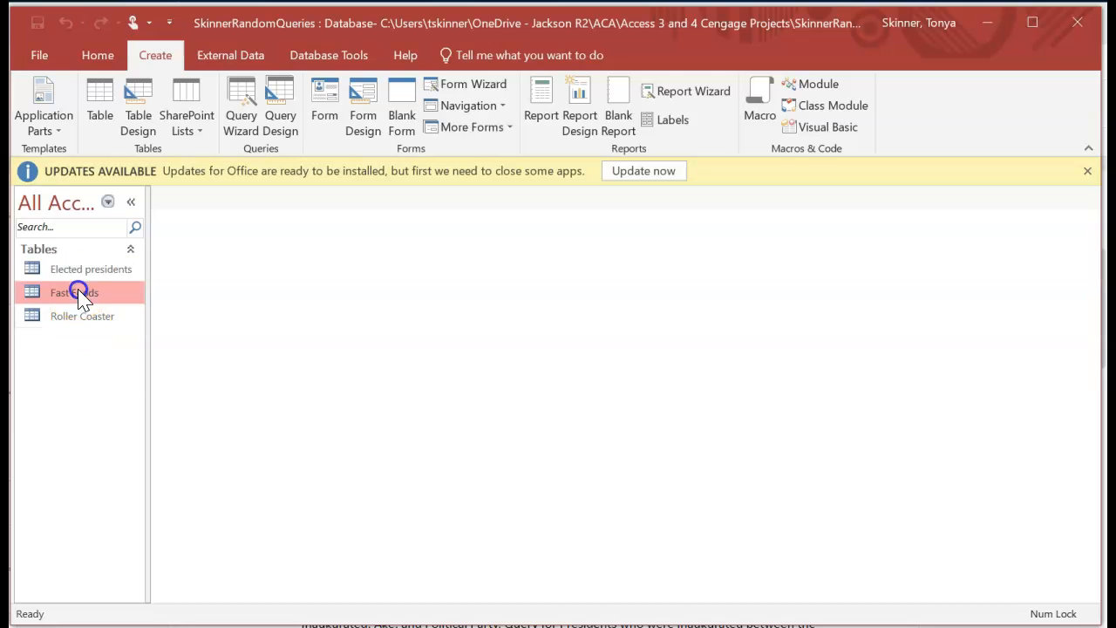
{"action": "left_click", "coordinate": [282, 103]}
{"action": "left_click", "coordinate": [445, 256]}
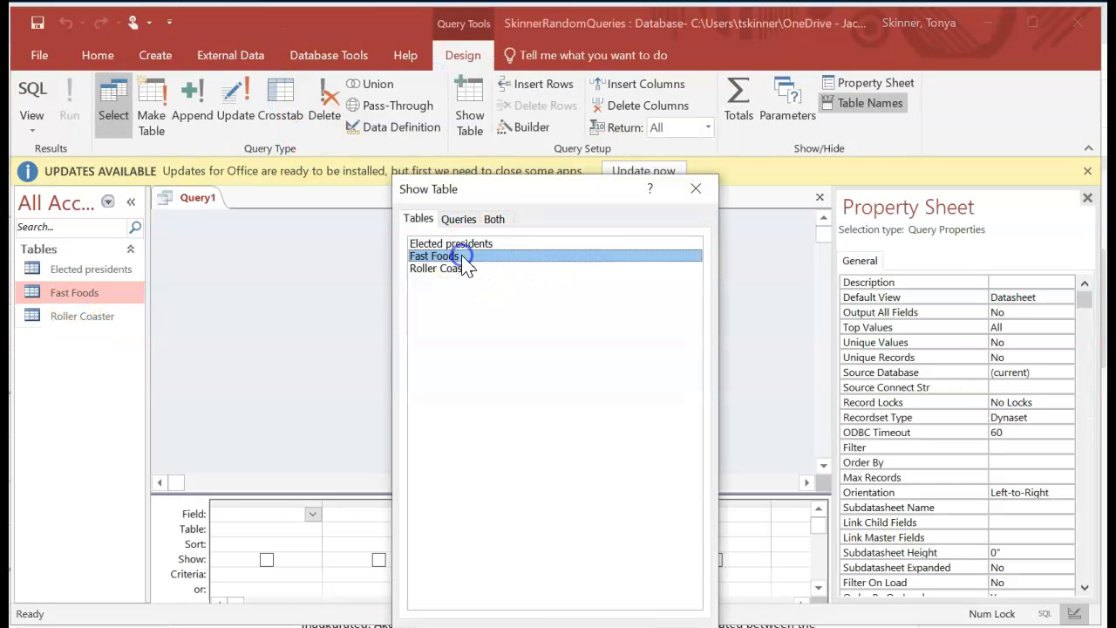
{"action": "left_click_drag", "start_coordinate": [600, 214], "coordinate": [596, 157]}
{"action": "left_click", "coordinate": [587, 583]}
{"action": "left_click", "coordinate": [671, 582]}
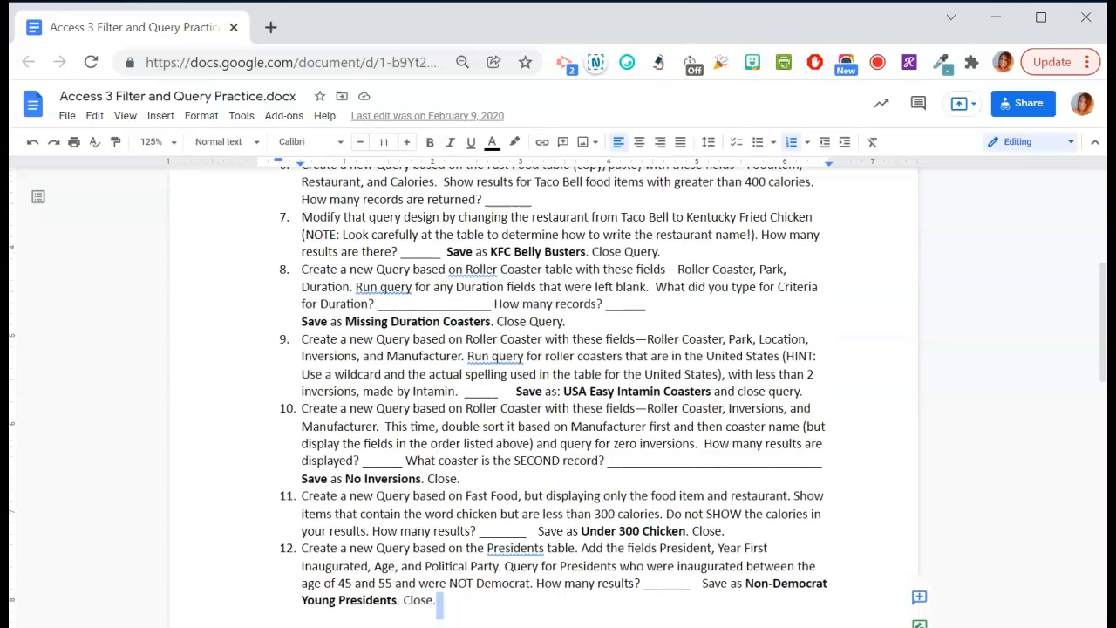
Add the FoodItem, Restaurant and Calories fields of the Fast Foods table to the query design.
{"action": "left_click", "coordinate": [545, 250]}
{"action": "scroll", "coordinate": [1100, 357], "scroll_direction": "up", "scroll_amount": 1}
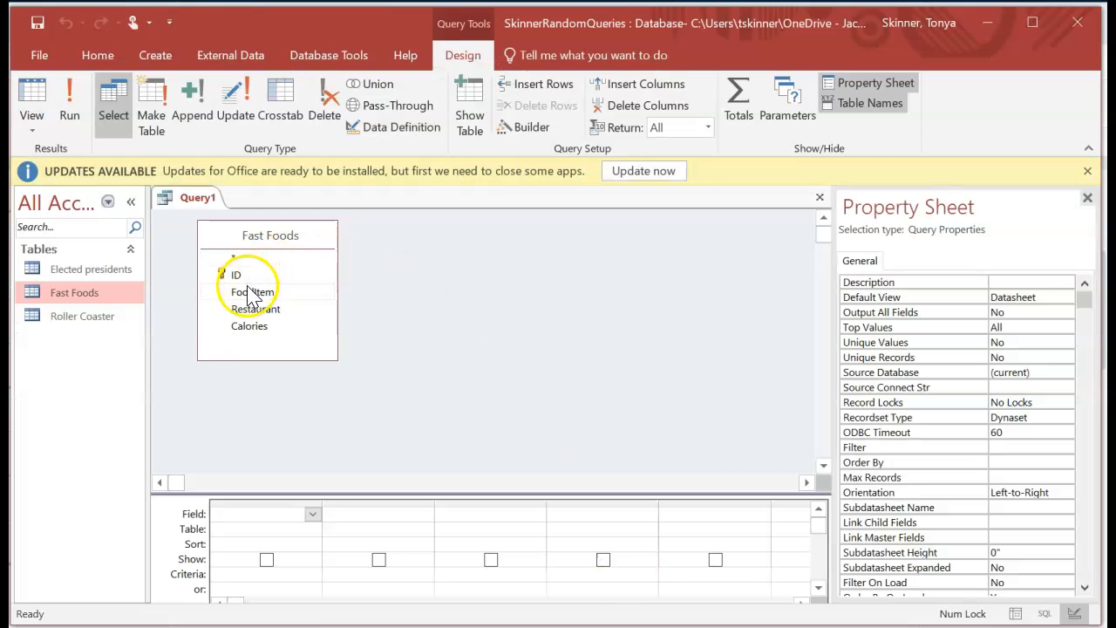
{"action": "double_click", "coordinate": [248, 293]}
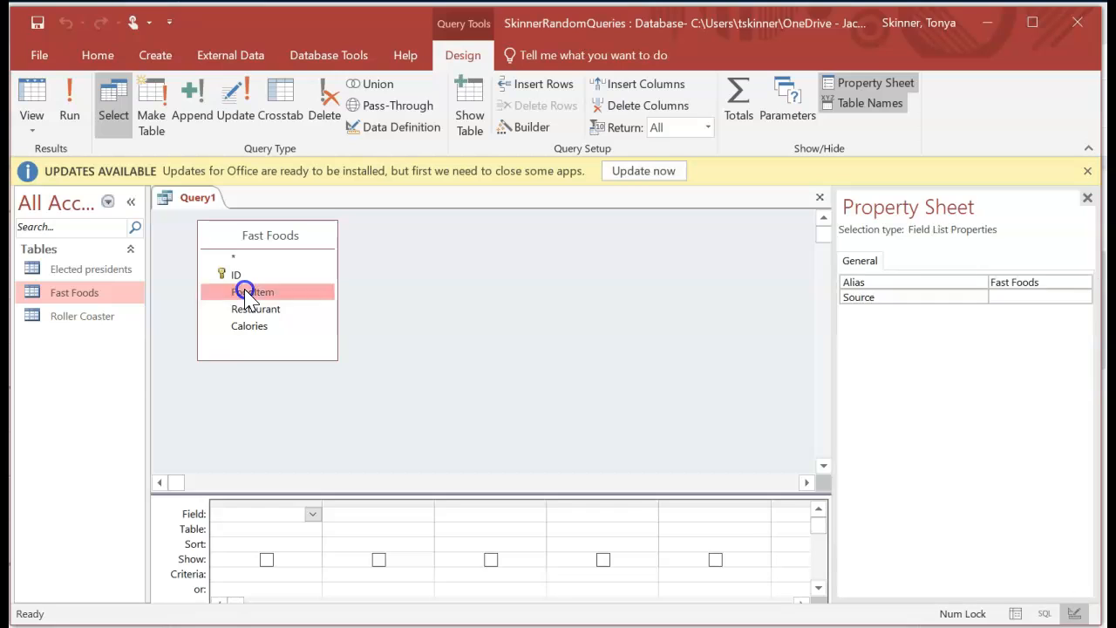
{"action": "double_click", "coordinate": [253, 309]}
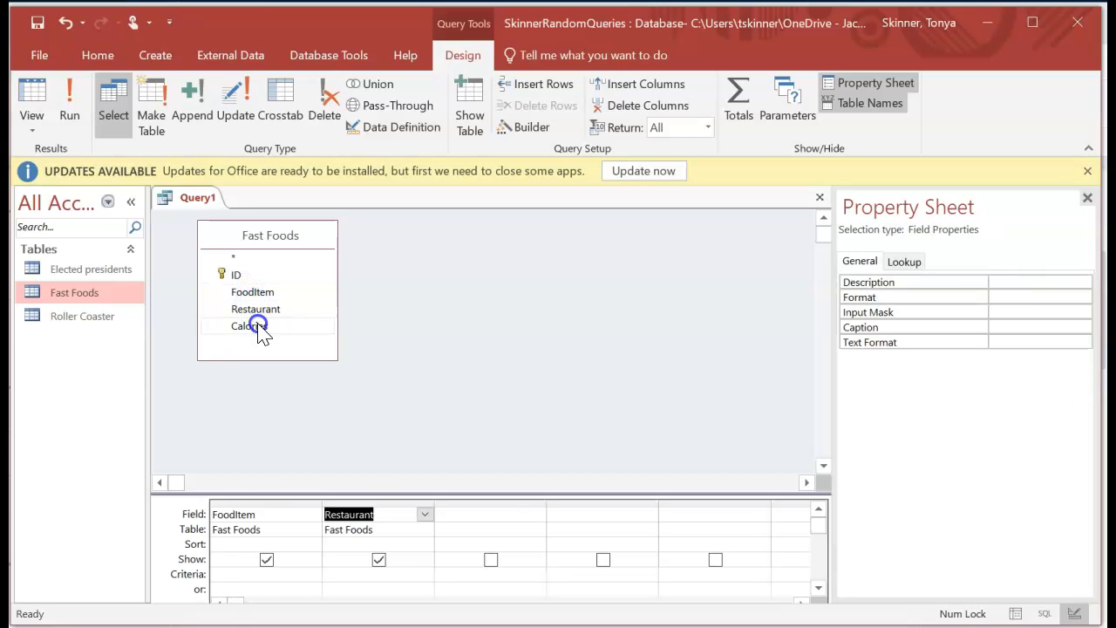
{"action": "double_click", "coordinate": [254, 326]}
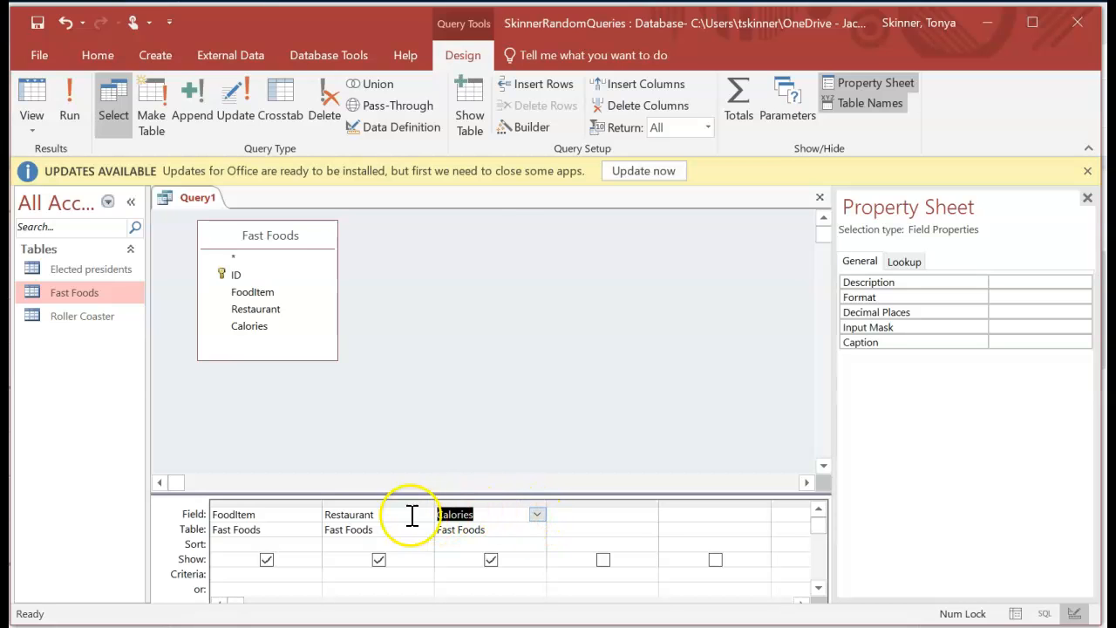
{"action": "left_click", "coordinate": [360, 514]}
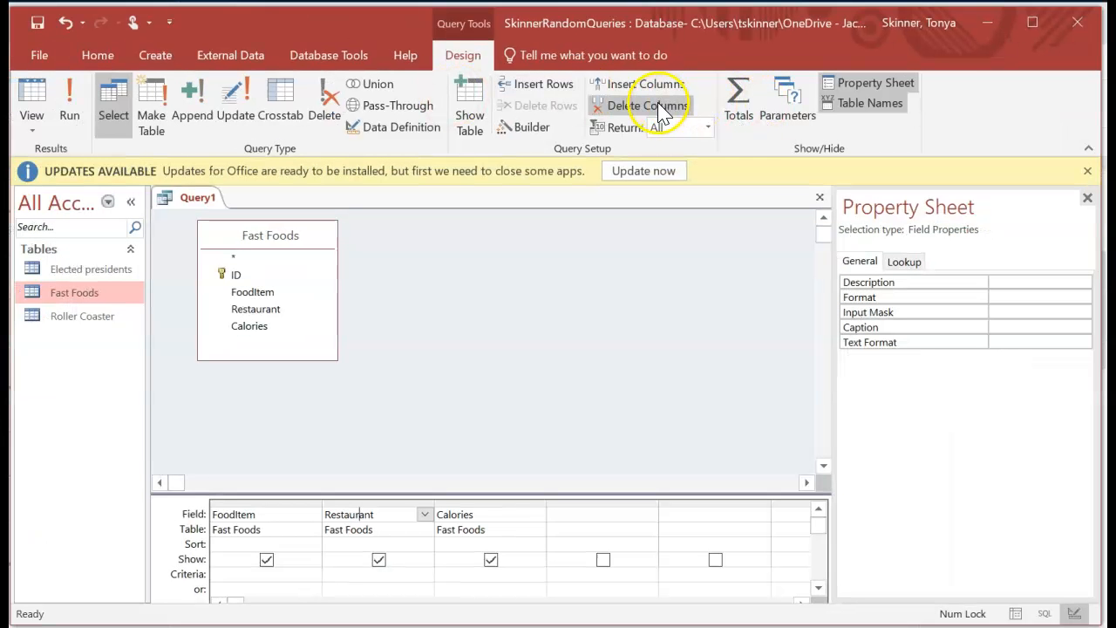
{"action": "left_click", "coordinate": [357, 545]}
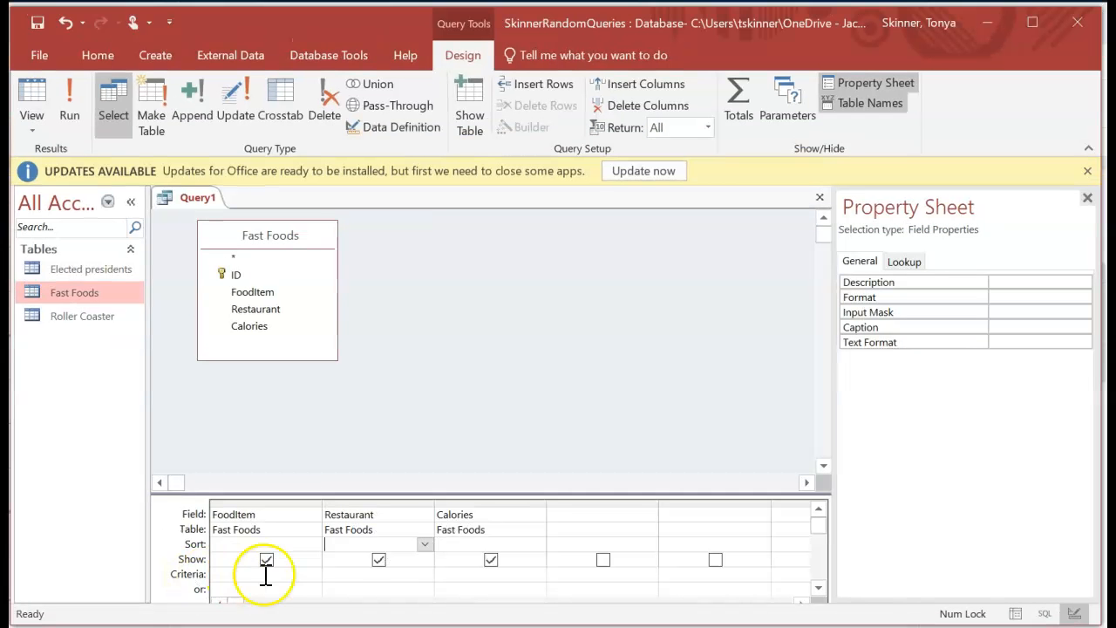
Set the query criteria to Taco Bell for Restaurant and >400 for Calories, and run the query.
{"action": "left_click", "coordinate": [338, 577]}
{"action": "type", "text": "Taco B"}
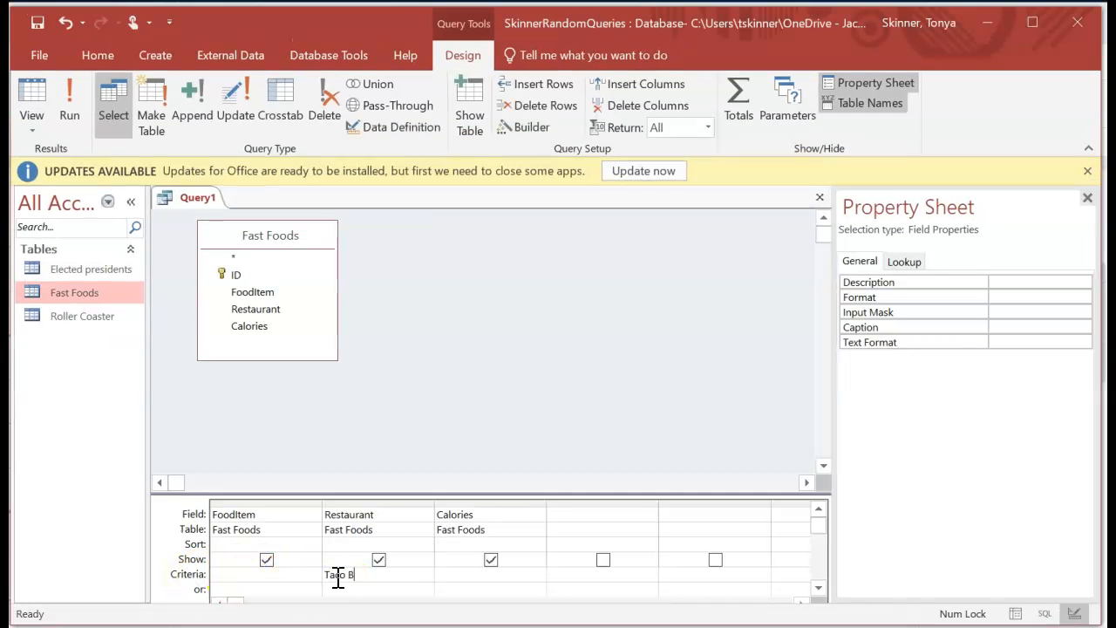
{"action": "type", "text": "ell"}
{"action": "left_click", "coordinate": [346, 542]}
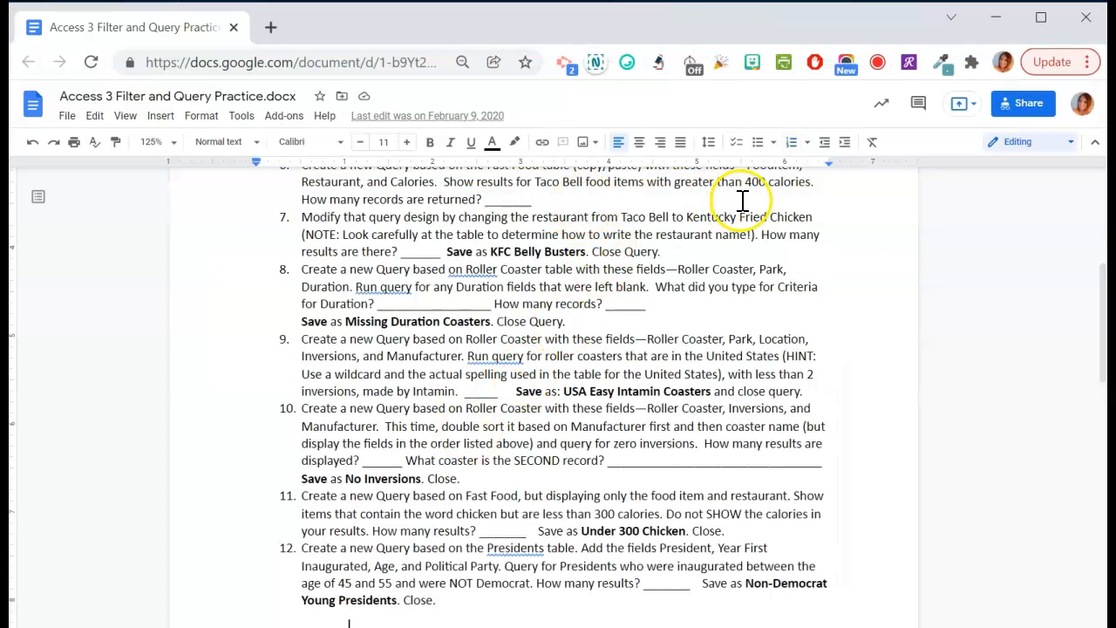
{"action": "key", "text": "alt+Tab"}
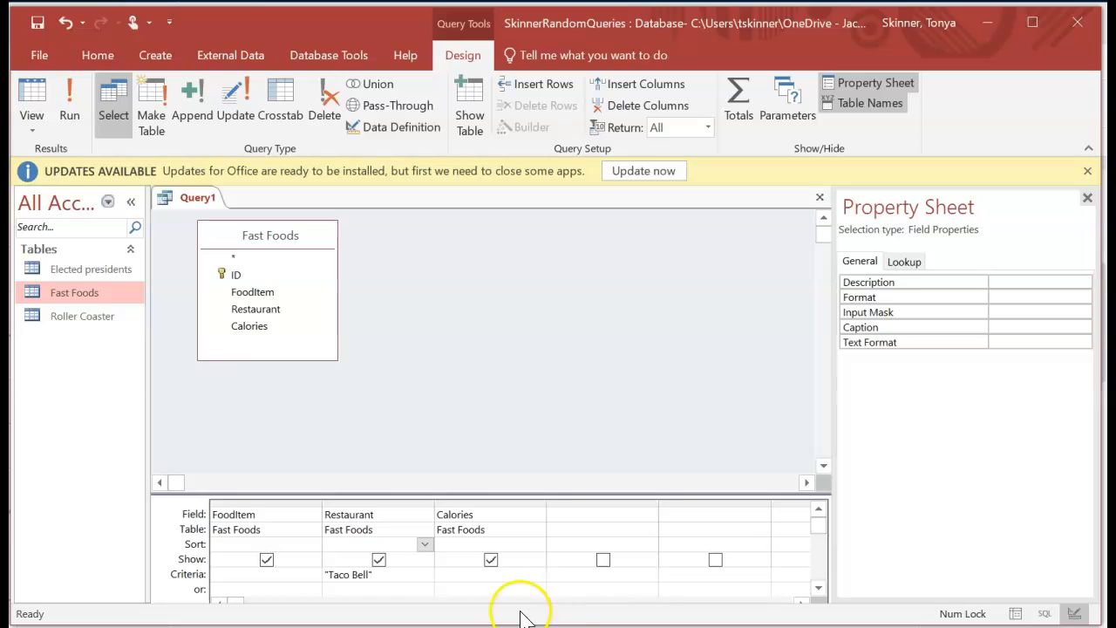
{"action": "left_click", "coordinate": [499, 578]}
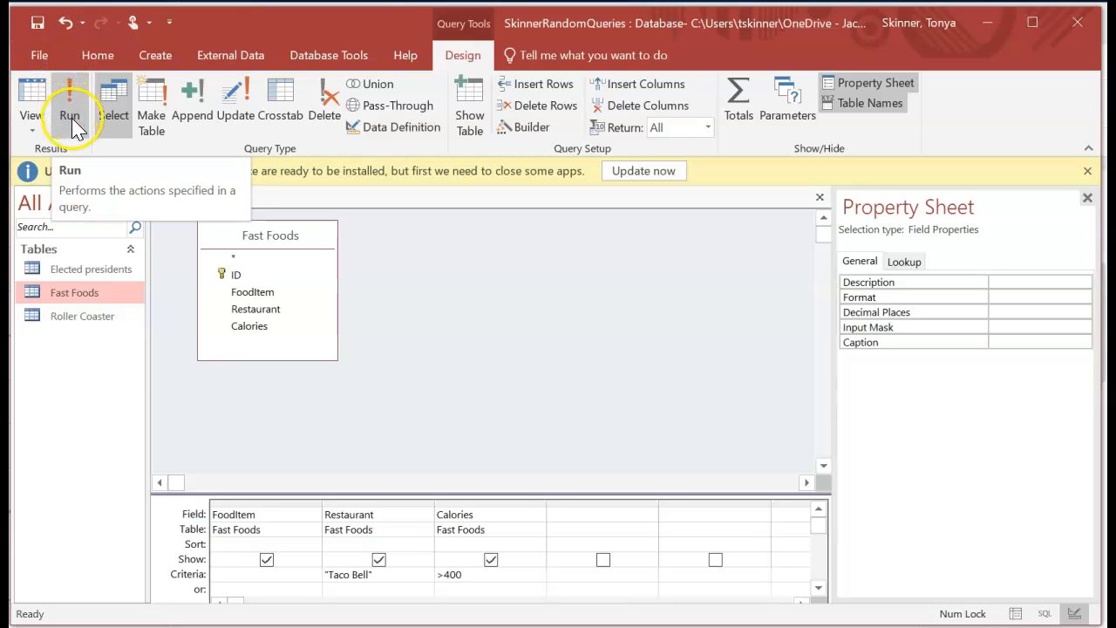
{"action": "left_click", "coordinate": [74, 125]}
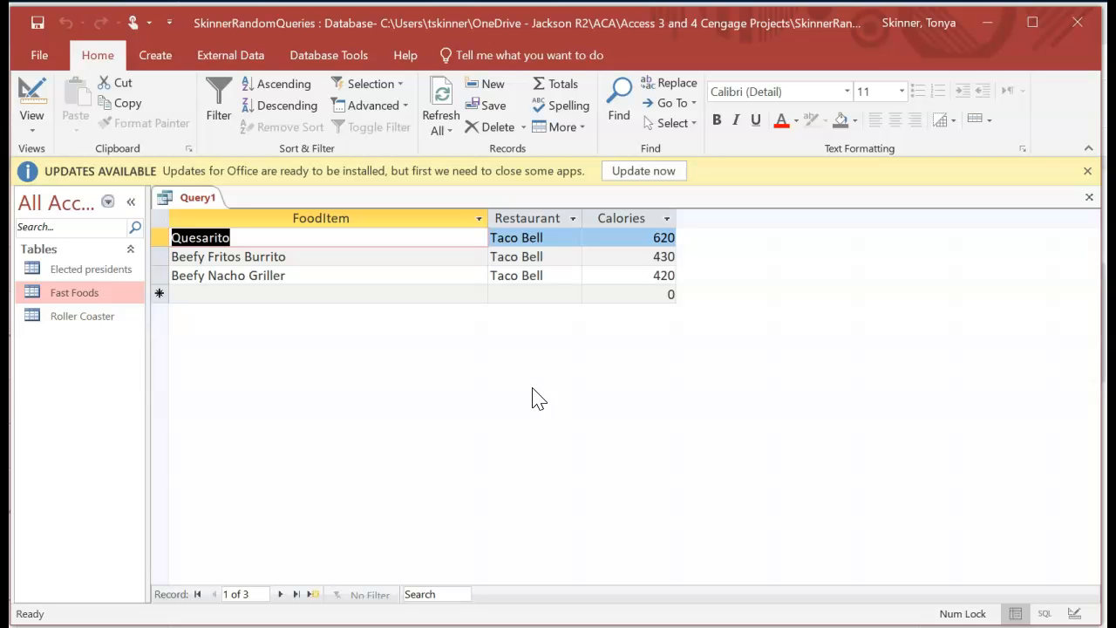
Check the seventh practice task, change the Restaurant criterion to Kentucky Fried Chicken and run the query.
{"action": "left_click", "coordinate": [648, 625]}
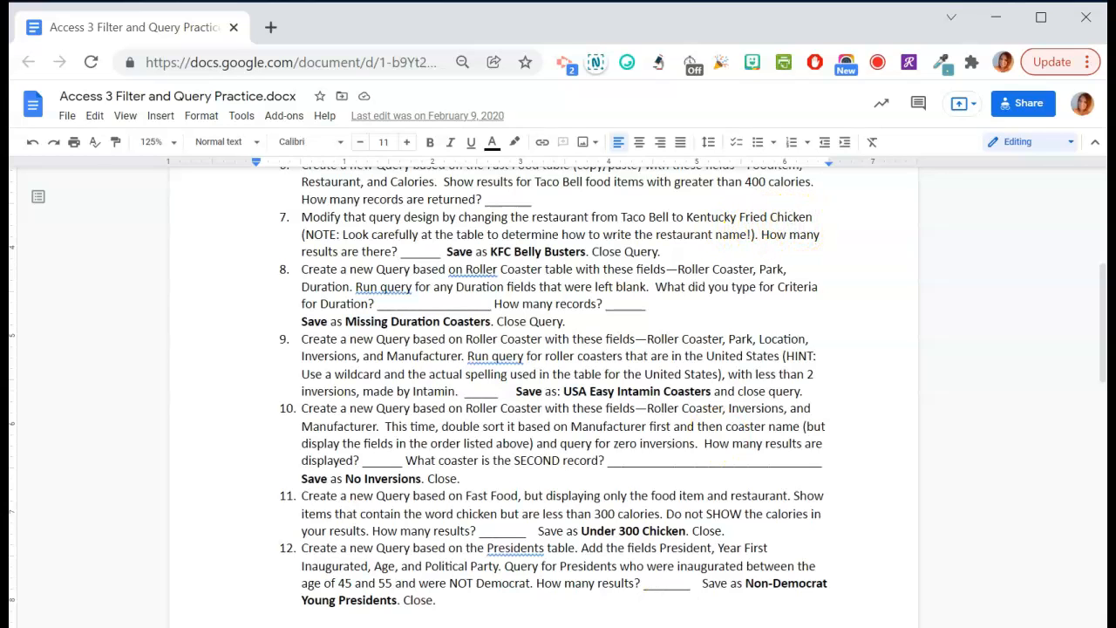
{"action": "key", "text": "alt+Tab"}
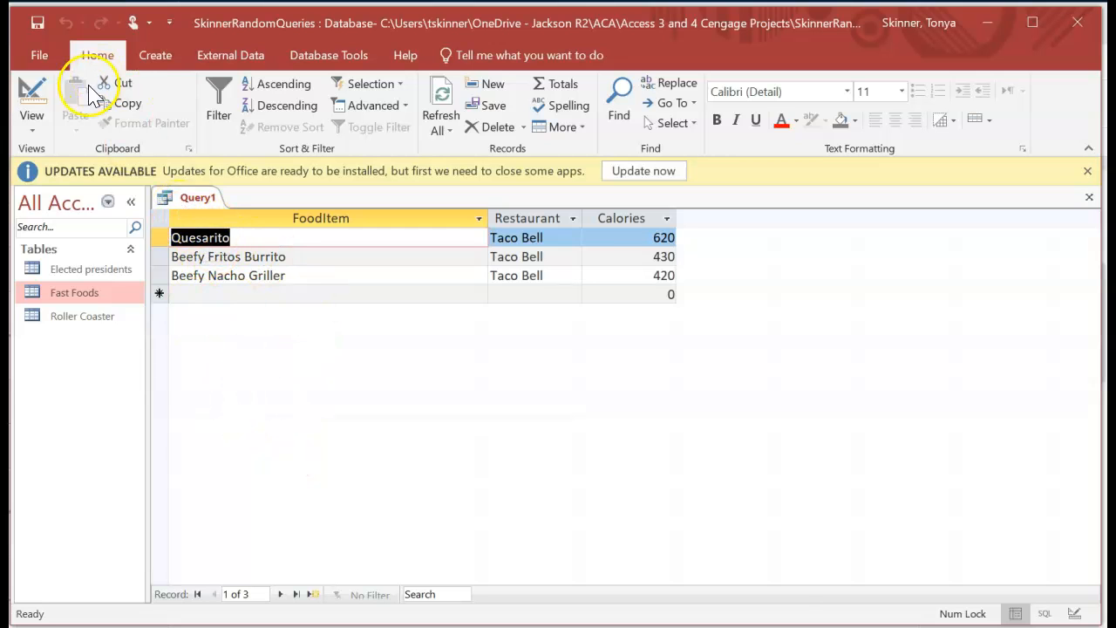
{"action": "left_click", "coordinate": [33, 91]}
{"action": "left_click_drag", "start_coordinate": [373, 573], "coordinate": [300, 573]}
{"action": "type", "text": "Kentucky Fried Chicken"}
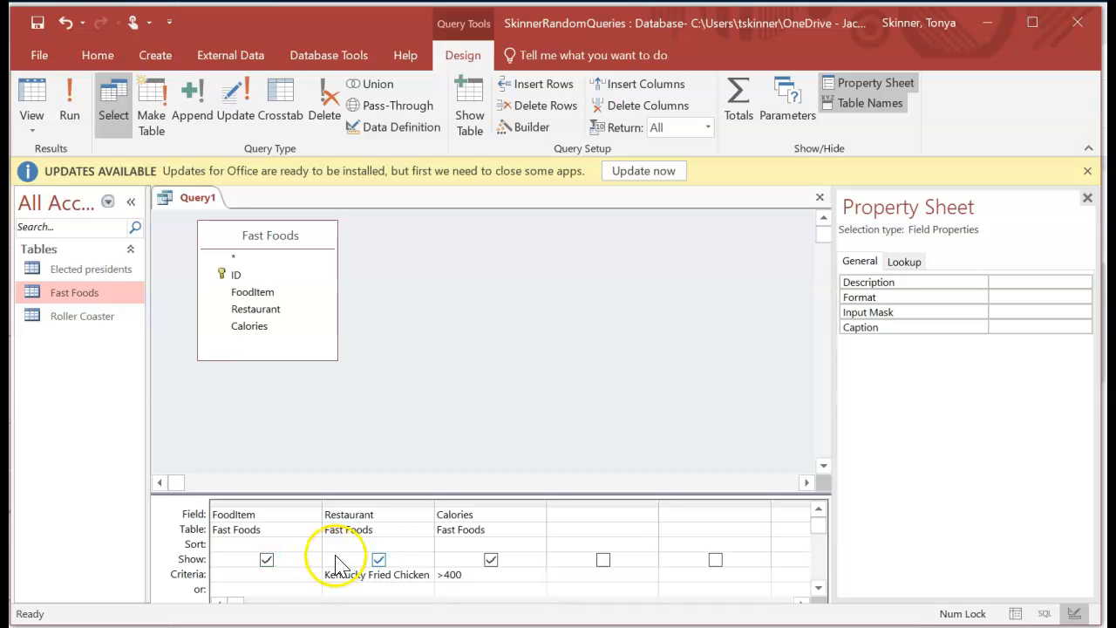
{"action": "left_click", "coordinate": [329, 544]}
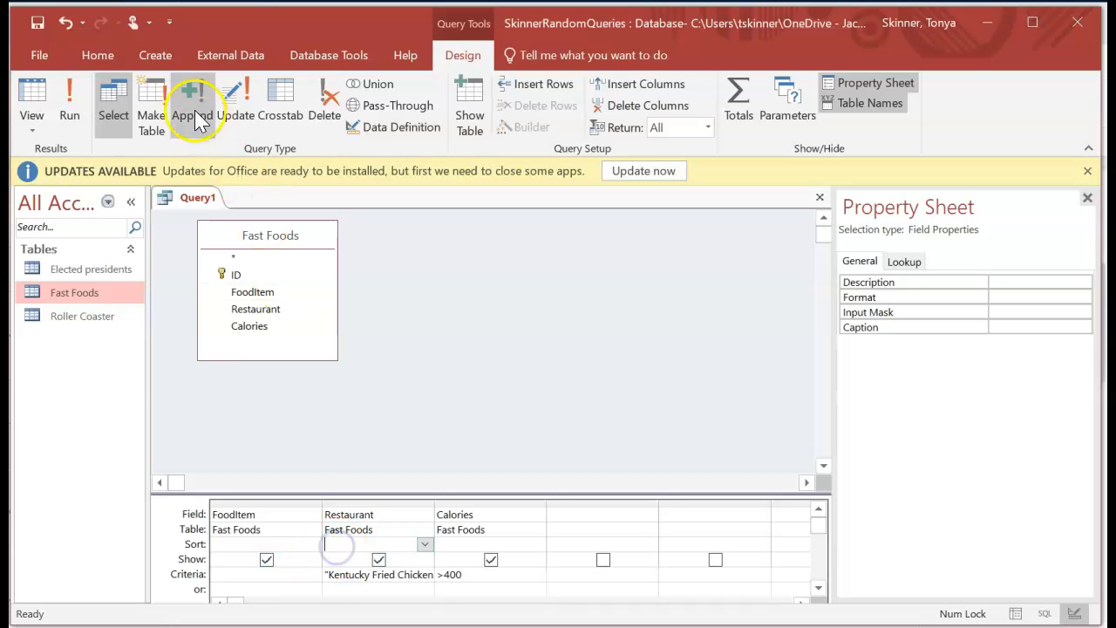
{"action": "left_click", "coordinate": [77, 90]}
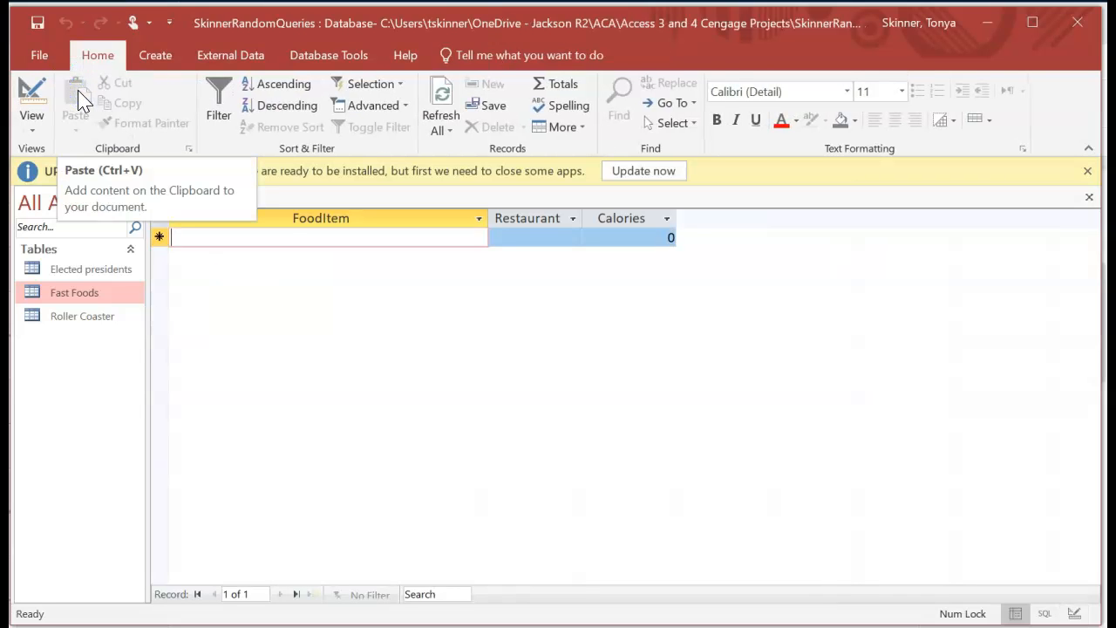
Open the Fast Foods table, check how the Kentucky Fried Chicken restaurant name is written, and close the table.
{"action": "left_click", "coordinate": [85, 298]}
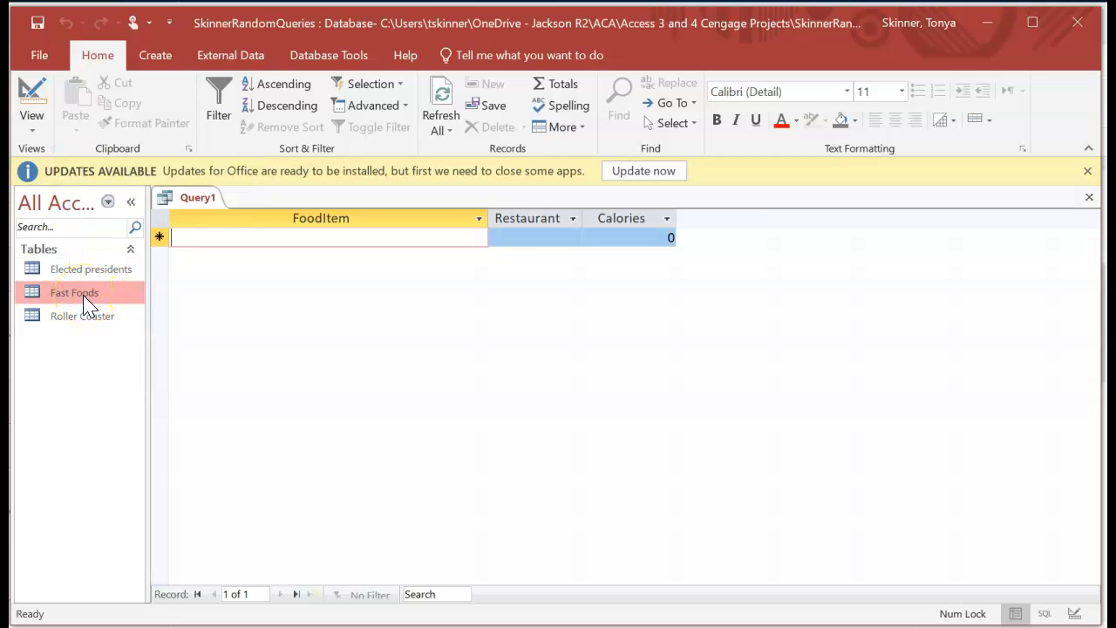
{"action": "double_click", "coordinate": [83, 298]}
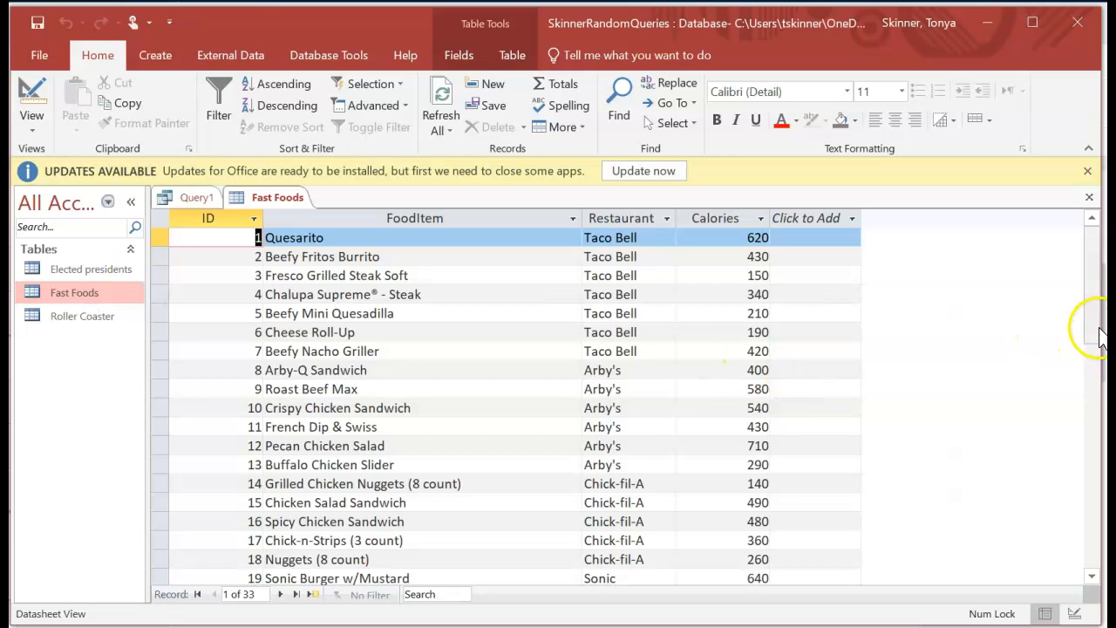
{"action": "left_click", "coordinate": [1096, 342]}
{"action": "left_click_drag", "start_coordinate": [1097, 342], "coordinate": [1098, 432]}
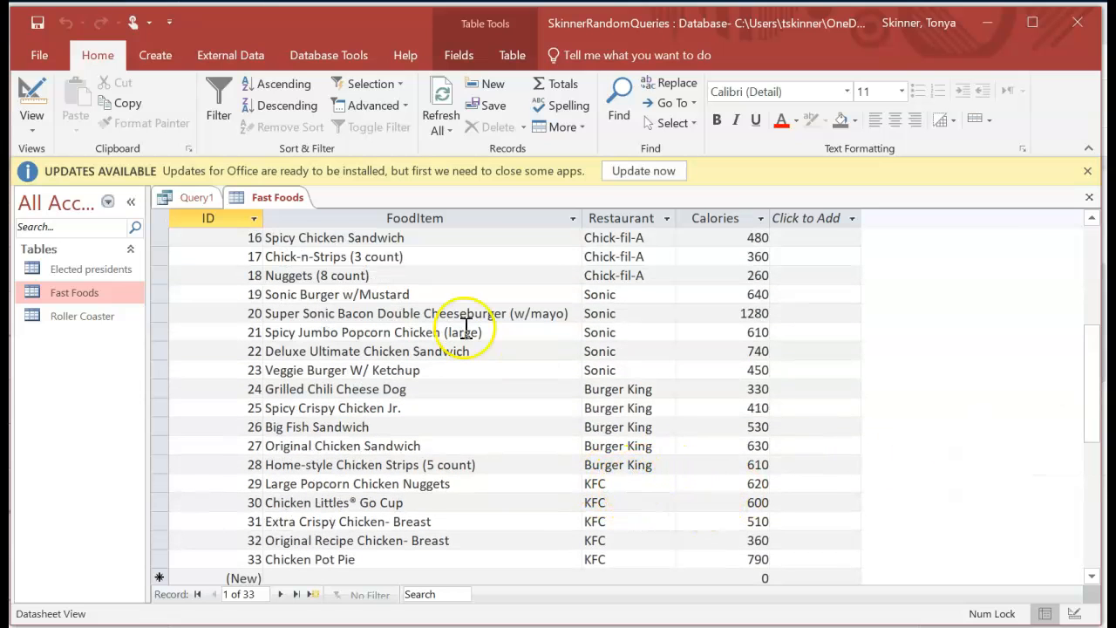
{"action": "right_click", "coordinate": [274, 208]}
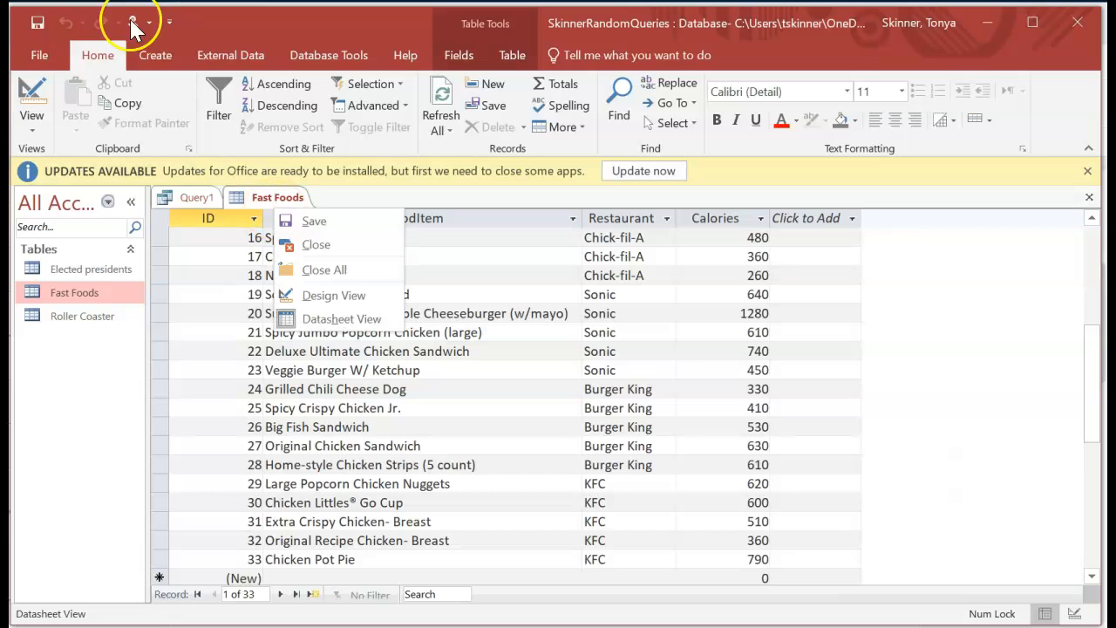
{"action": "left_click", "coordinate": [292, 241]}
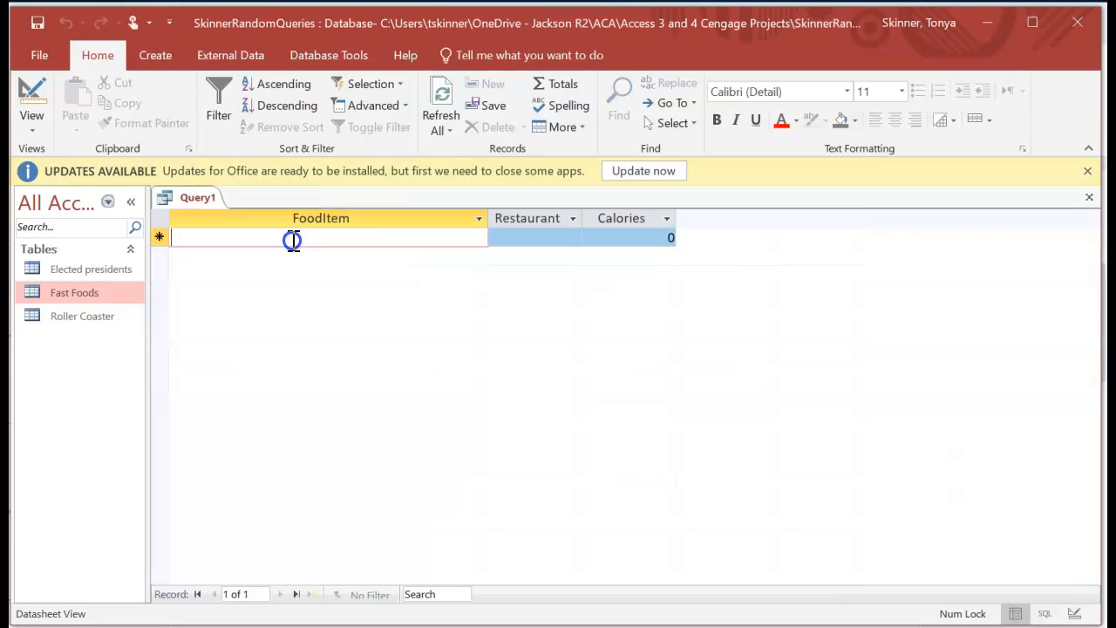
Replace the Restaurant criterion in the query design with KFC and run the query.
{"action": "left_click", "coordinate": [32, 103]}
{"action": "left_click", "coordinate": [410, 577]}
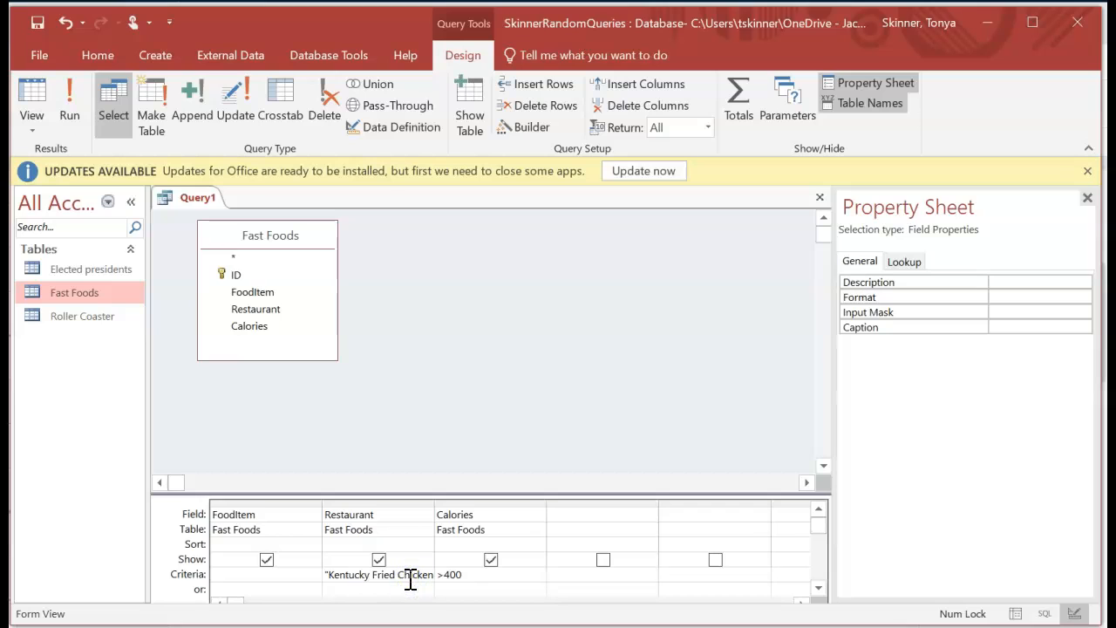
{"action": "key", "text": "BackSpace"}
{"action": "key", "text": "BackSpace"}
{"action": "key", "text": "BackSpace"}
{"action": "key", "text": "BackSpace"}
{"action": "key", "text": "BackSpace"}
{"action": "key", "text": "BackSpace"}
{"action": "key", "text": "BackSpace"}
{"action": "type", "text": "KFC"}
{"action": "left_click", "coordinate": [75, 119]}
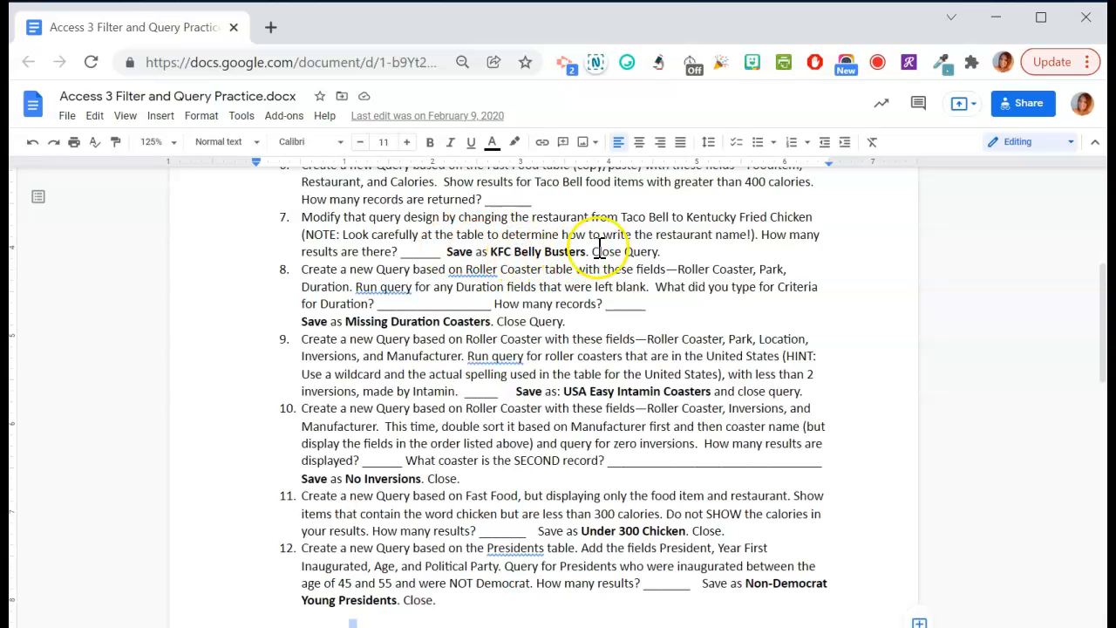
Save the query under the name KFC Belly Busters, copied from the practice document, and close it.
{"action": "left_click_drag", "start_coordinate": [586, 251], "coordinate": [495, 252]}
{"action": "key", "text": "ctrl+c"}
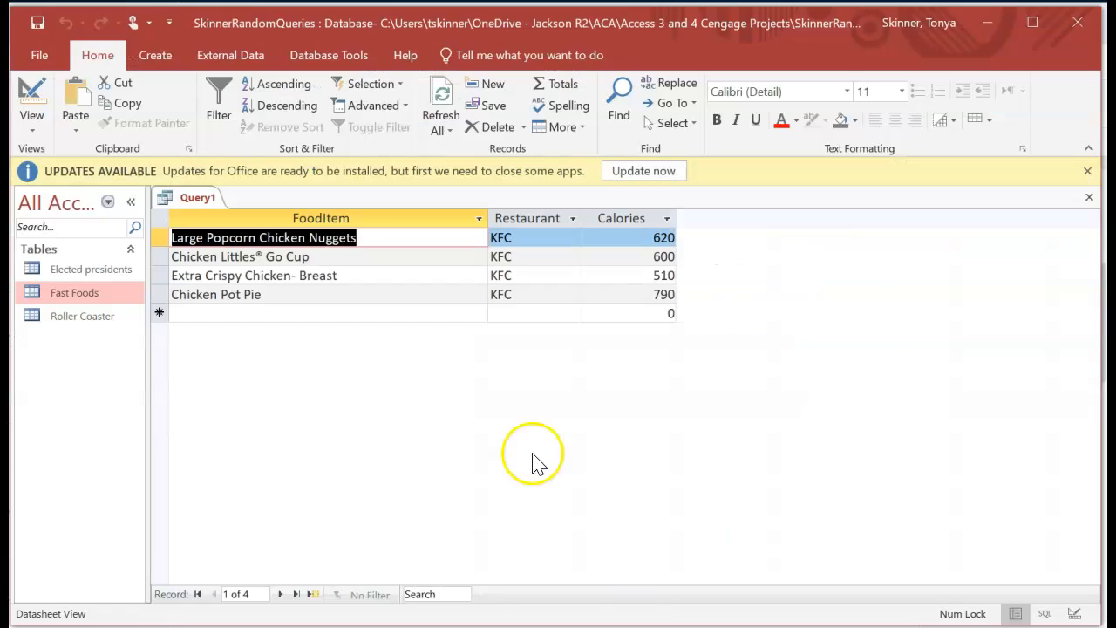
{"action": "right_click", "coordinate": [197, 198]}
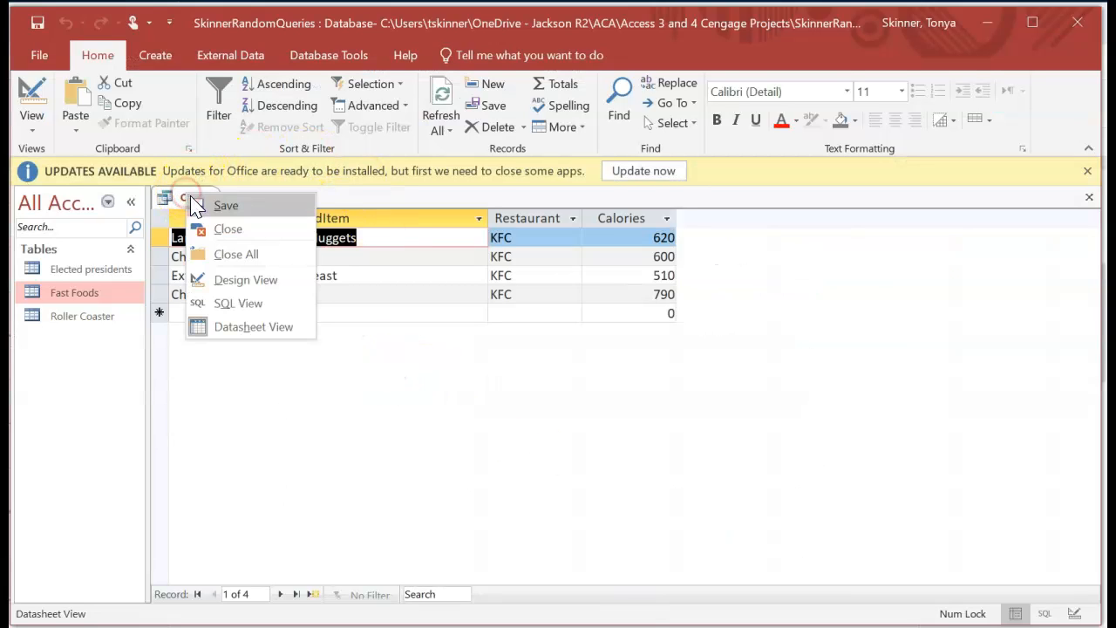
{"action": "left_click", "coordinate": [195, 204]}
{"action": "key", "text": "ctrl+v"}
{"action": "left_click", "coordinate": [562, 266]}
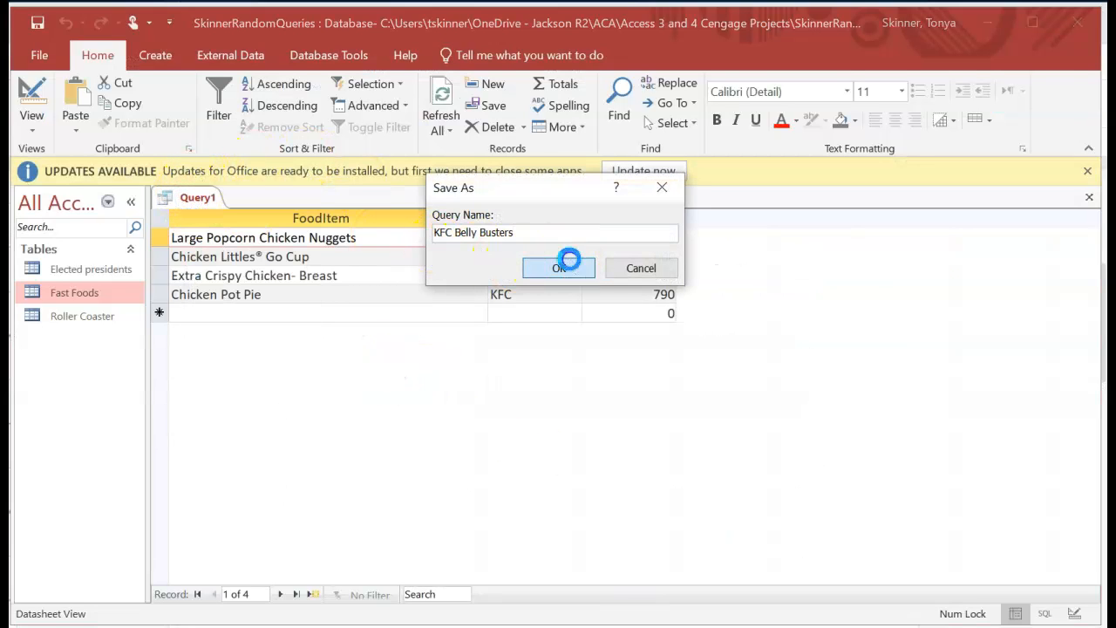
{"action": "right_click", "coordinate": [256, 201]}
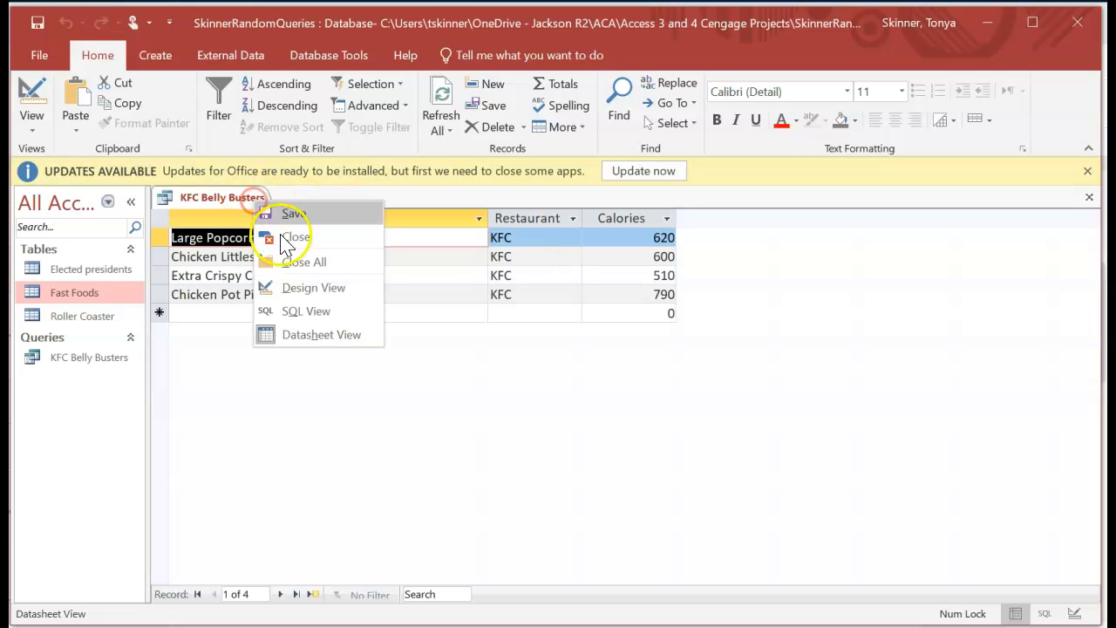
{"action": "left_click", "coordinate": [286, 261]}
Read the eighth task in the practice document and create a new query in Query Design based on the Roller Coaster table.
{"action": "key", "text": "alt+Tab"}
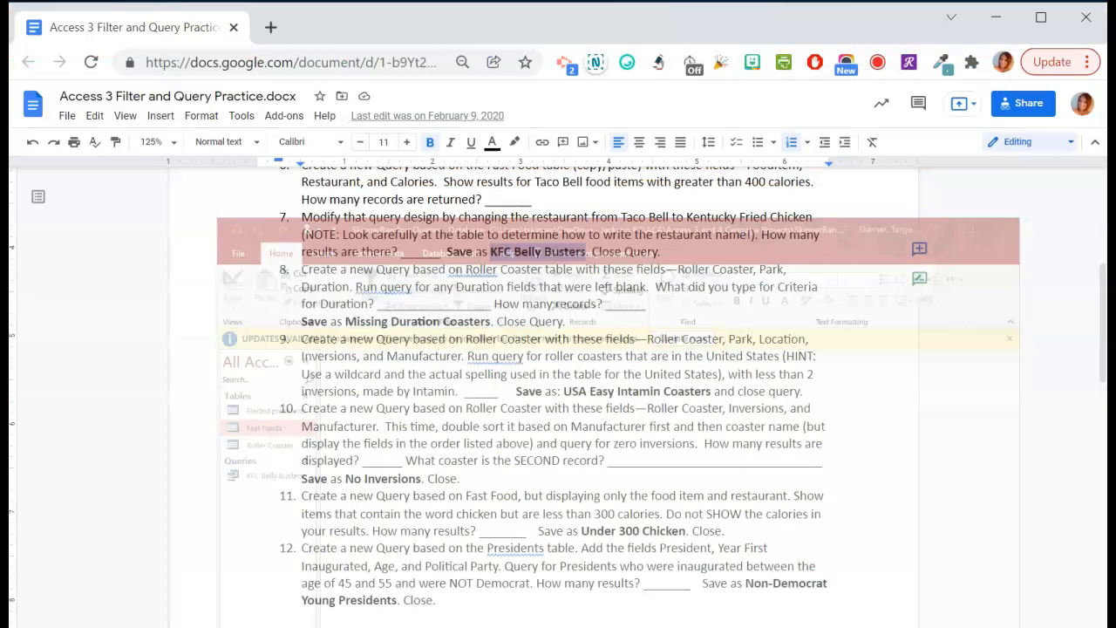
{"action": "left_click", "coordinate": [375, 303]}
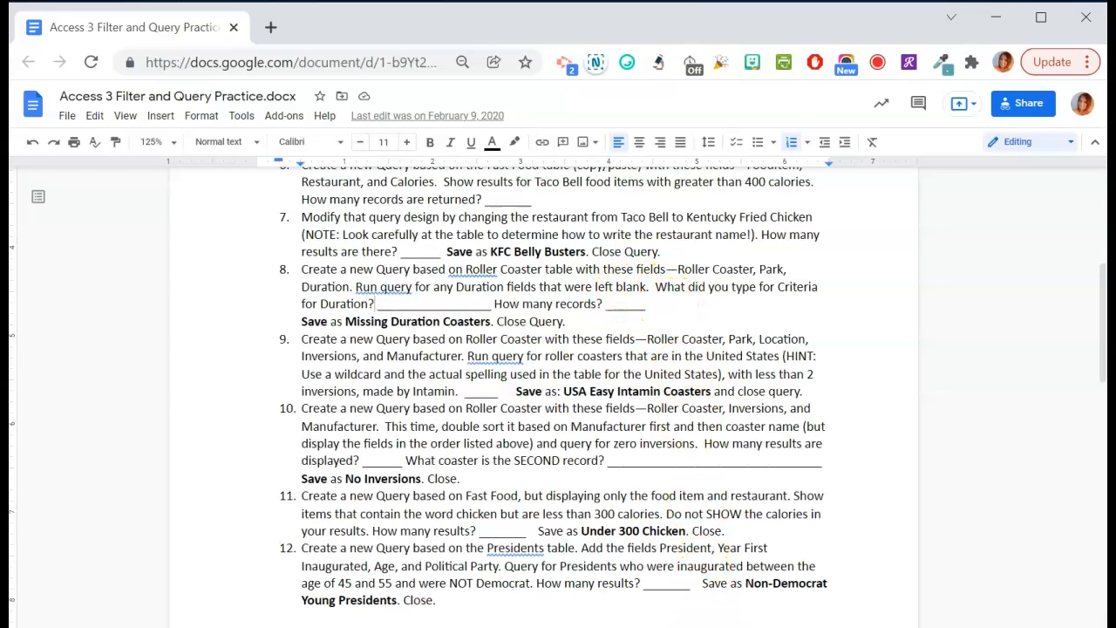
{"action": "left_click", "coordinate": [711, 626]}
{"action": "left_click", "coordinate": [155, 55]}
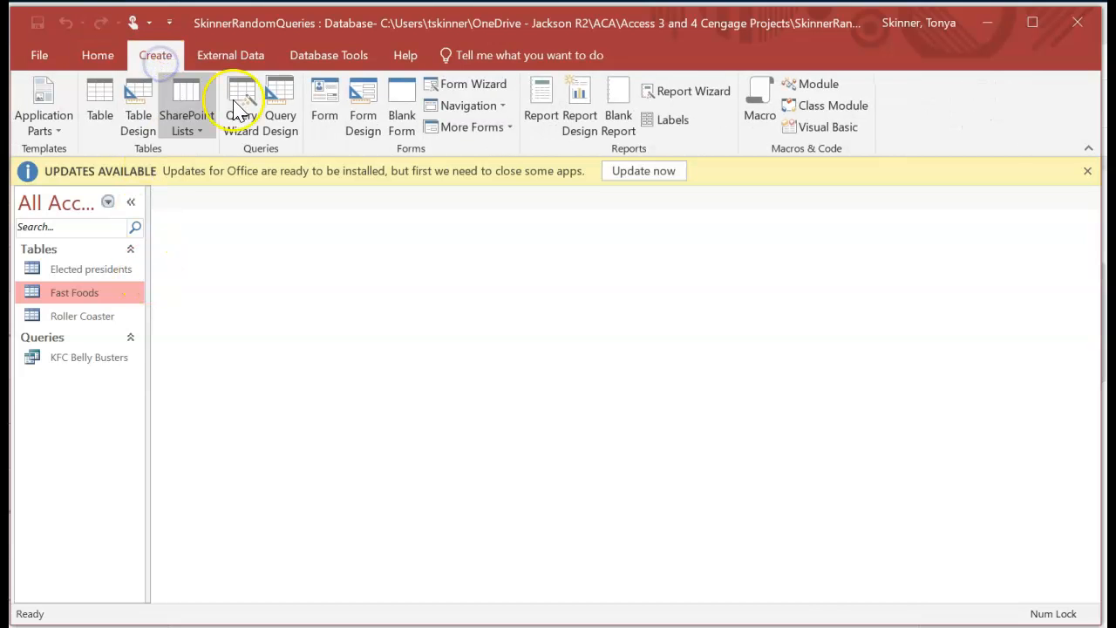
{"action": "left_click", "coordinate": [278, 116]}
{"action": "left_click", "coordinate": [427, 268]}
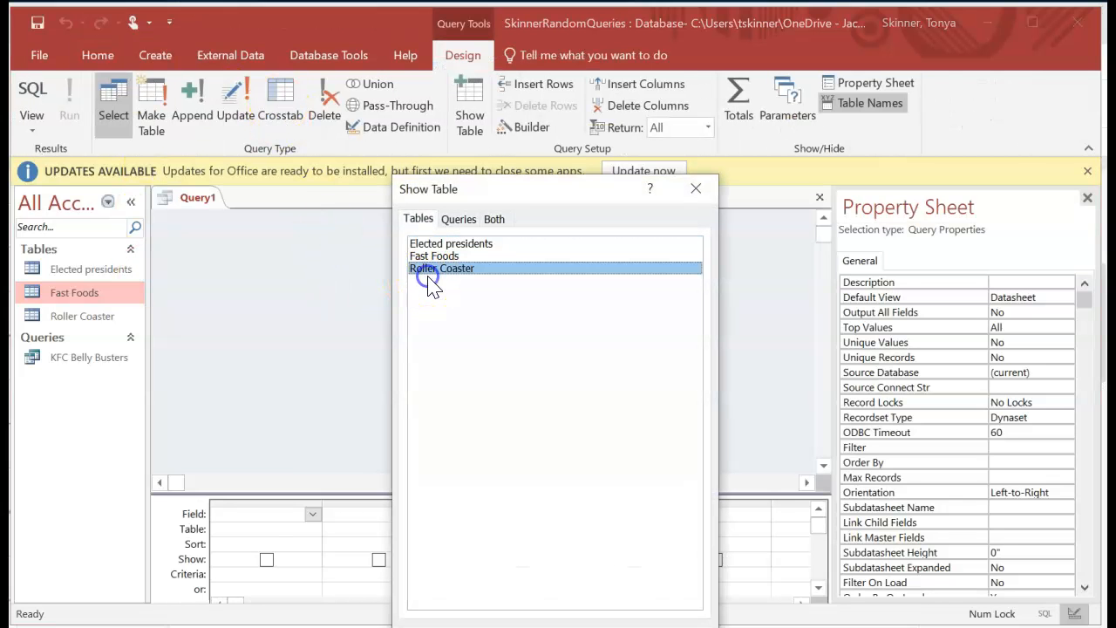
{"action": "left_click", "coordinate": [595, 626]}
{"action": "left_click", "coordinate": [668, 626]}
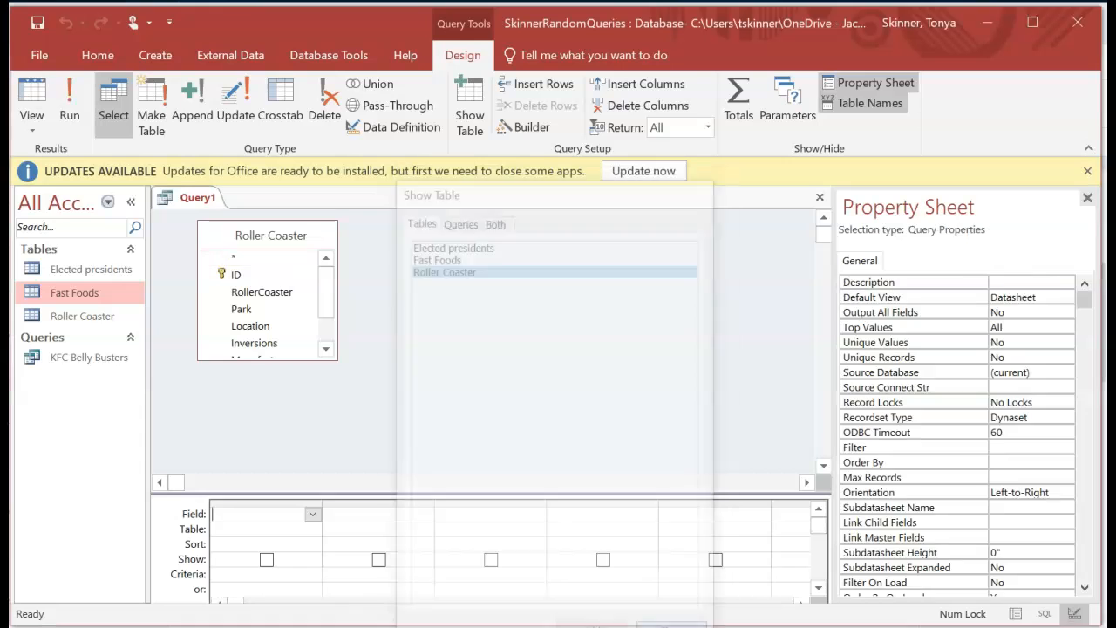
Add the RollerCoaster, Park and Duration fields to the query design.
{"action": "double_click", "coordinate": [275, 292]}
{"action": "double_click", "coordinate": [244, 308]}
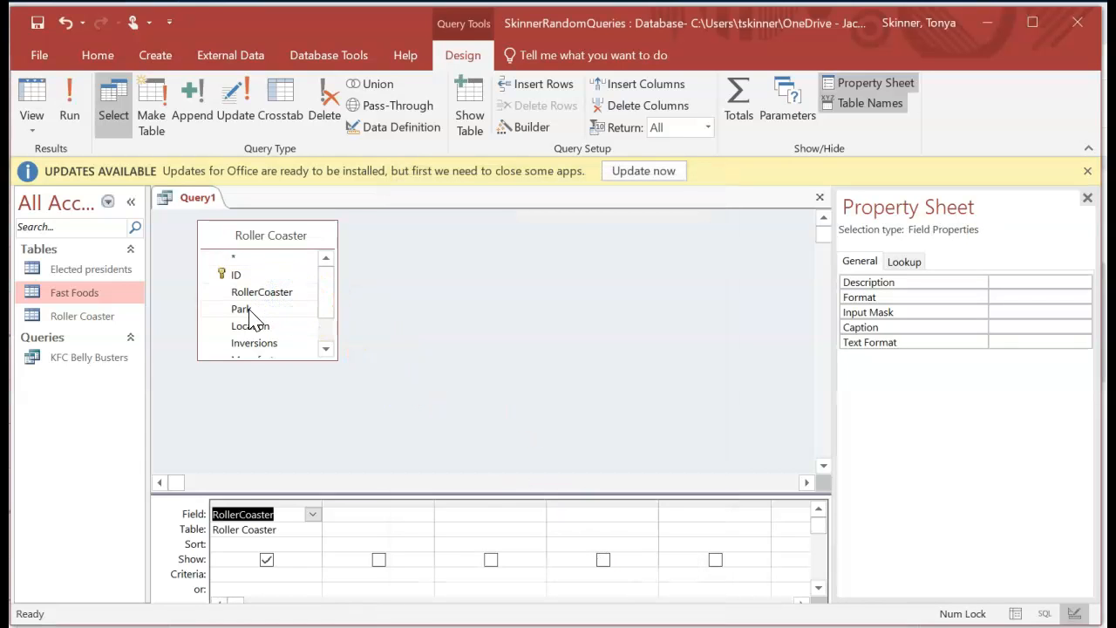
{"action": "left_click", "coordinate": [325, 349]}
{"action": "left_click", "coordinate": [325, 349]}
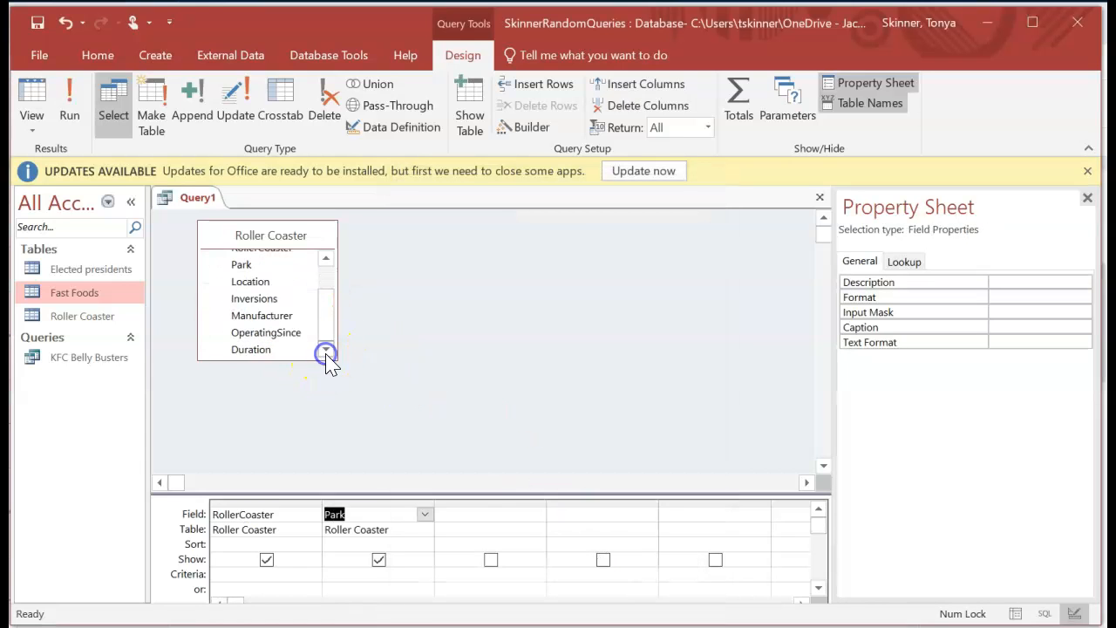
{"action": "double_click", "coordinate": [294, 353]}
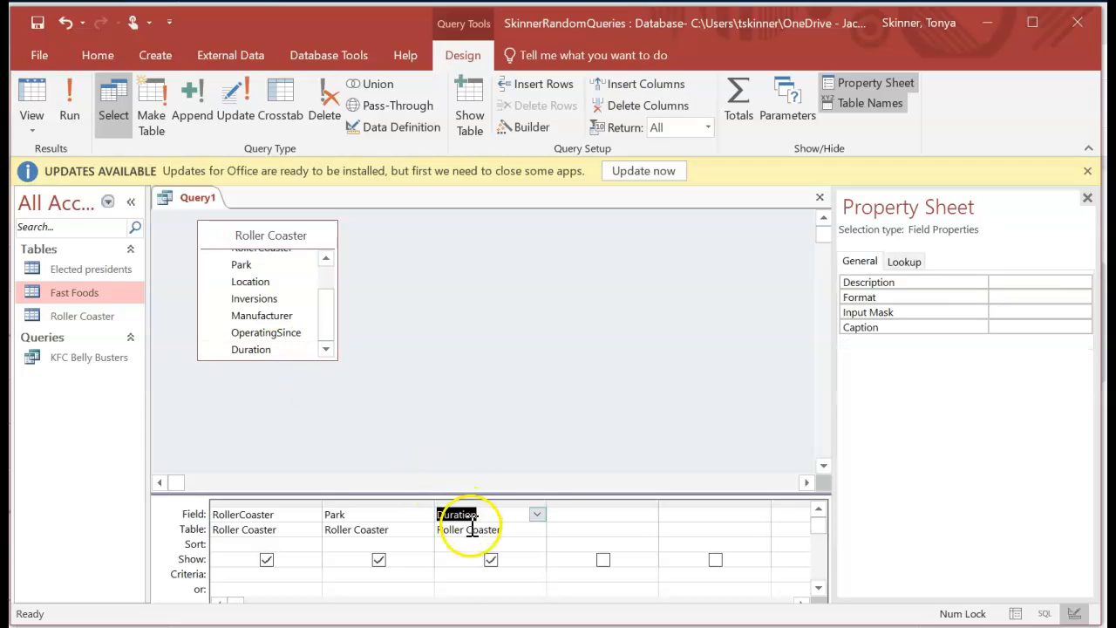
Set the Duration field's criterion to Is Null, run the query and return to its design.
{"action": "left_click", "coordinate": [462, 573]}
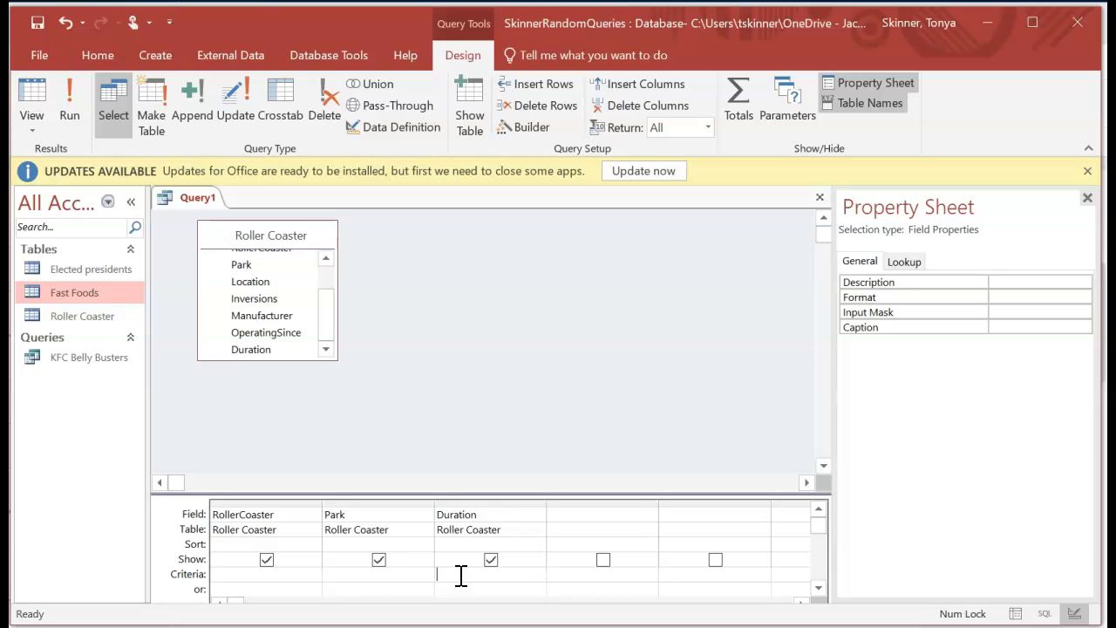
{"action": "type", "text": "ull"}
{"action": "left_click", "coordinate": [460, 540]}
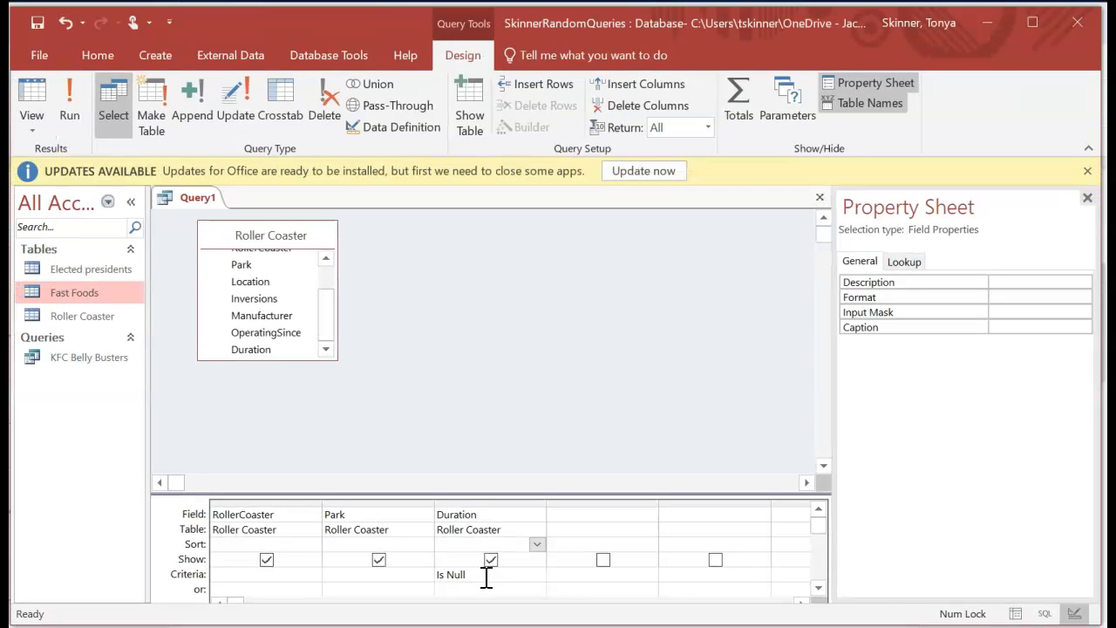
{"action": "left_click", "coordinate": [80, 121]}
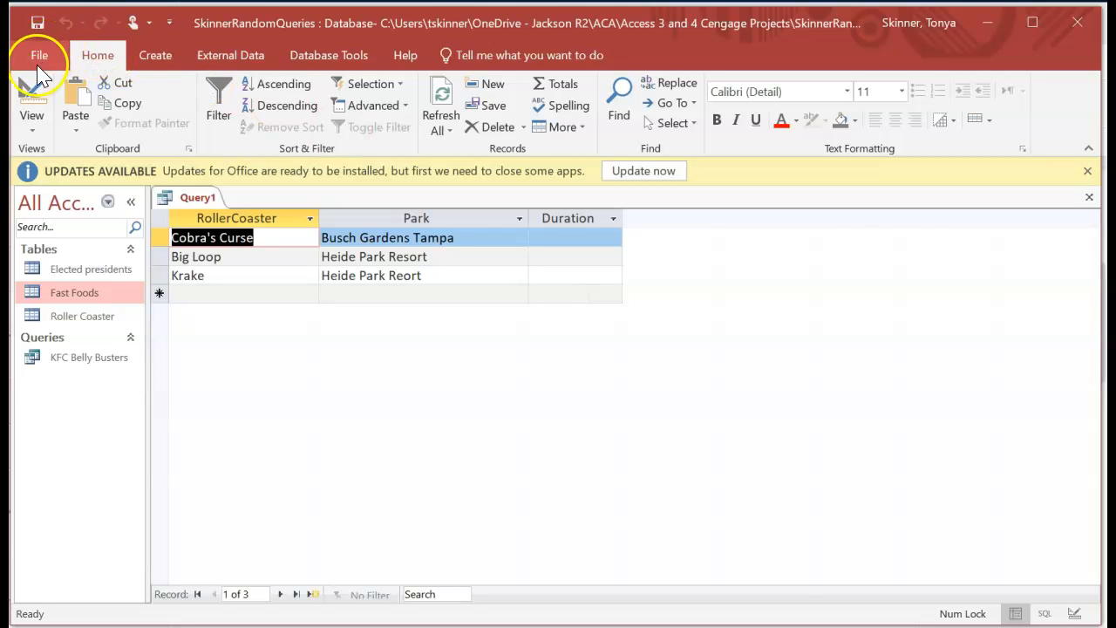
{"action": "left_click", "coordinate": [31, 98]}
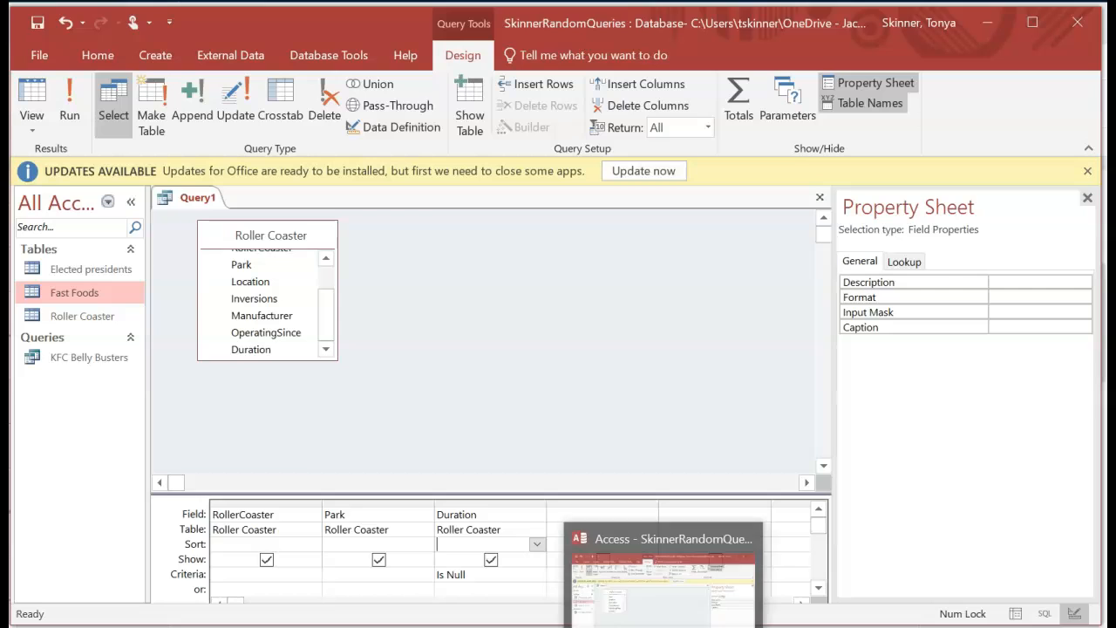
Save the query as Missing Duration Coasters, the name given in the practice document, and close it.
{"action": "left_click", "coordinate": [665, 626]}
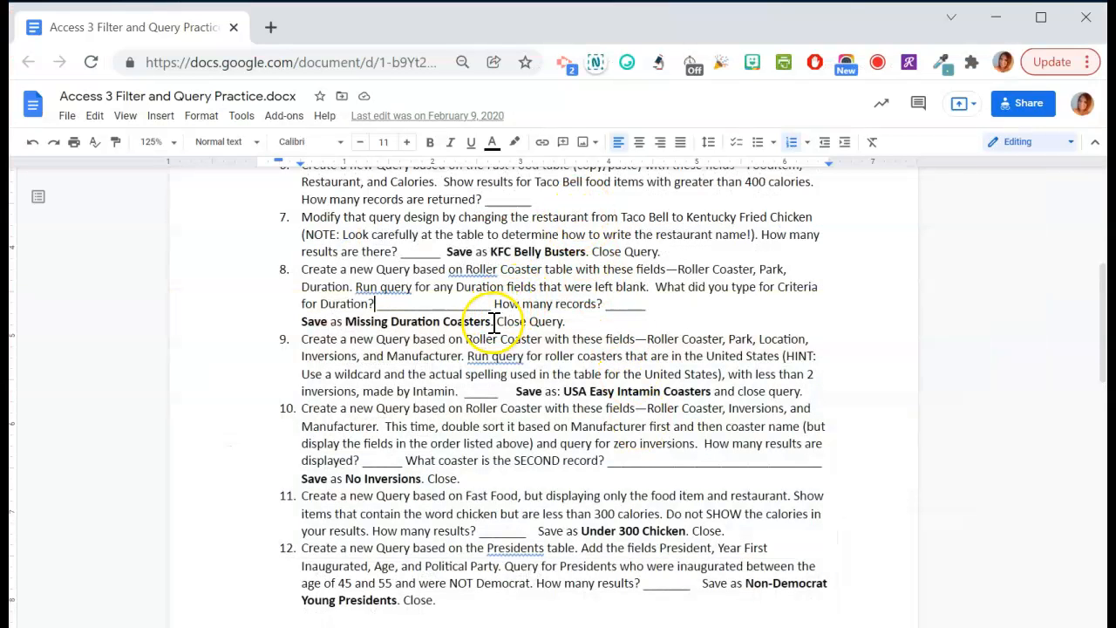
{"action": "left_click_drag", "start_coordinate": [491, 322], "coordinate": [381, 323]}
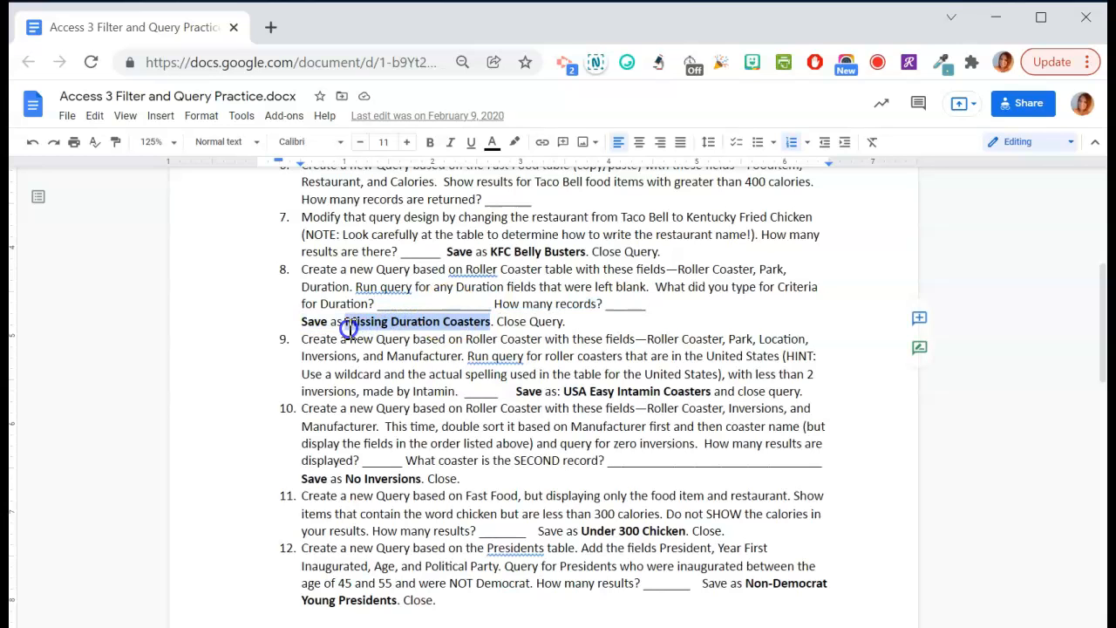
{"action": "key", "text": "alt+Tab"}
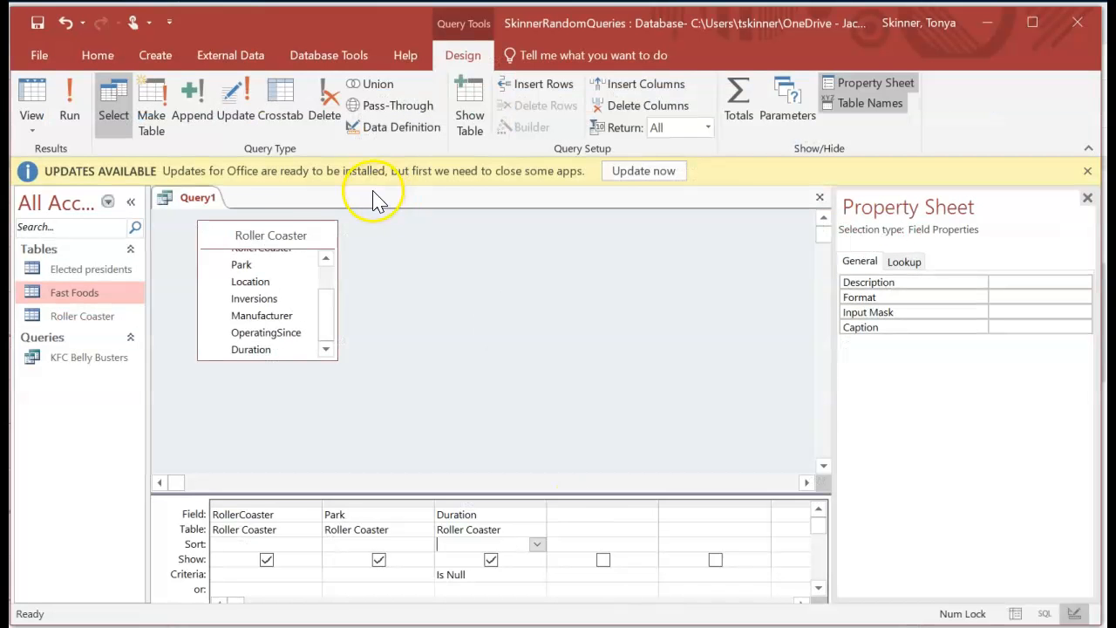
{"action": "right_click", "coordinate": [199, 198]}
{"action": "left_click", "coordinate": [237, 214]}
{"action": "type", "text": "Missing Duration Coasters"}
{"action": "left_click", "coordinate": [562, 278]}
{"action": "right_click", "coordinate": [274, 198]}
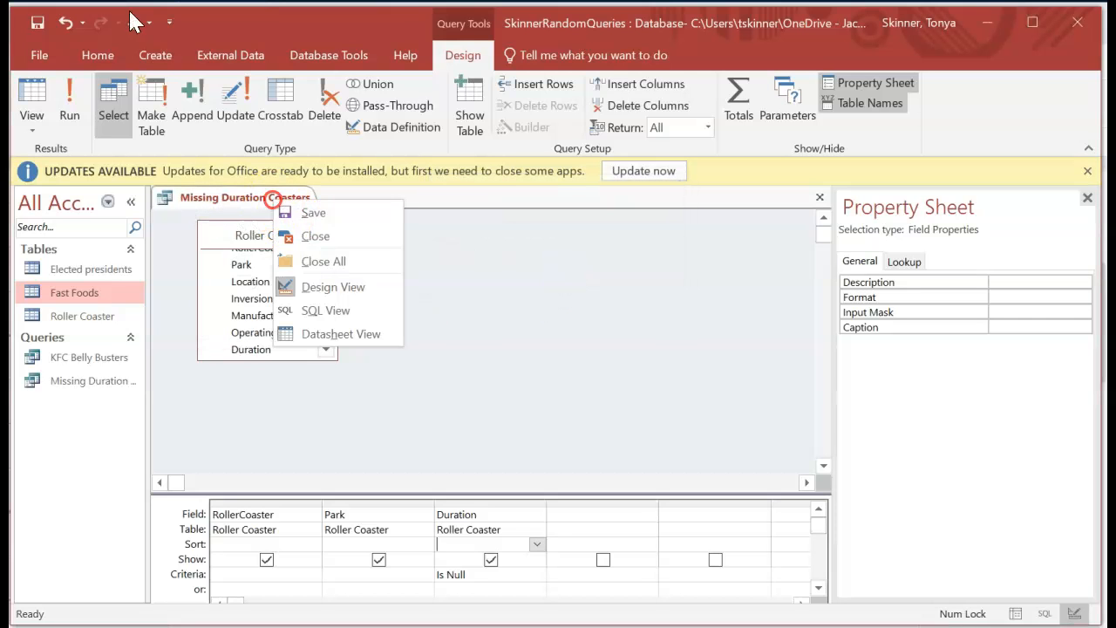
{"action": "left_click", "coordinate": [307, 240]}
Read the ninth task in the practice document, noting its hint about using a wildcard for United States coasters.
{"action": "key", "text": "alt+Tab"}
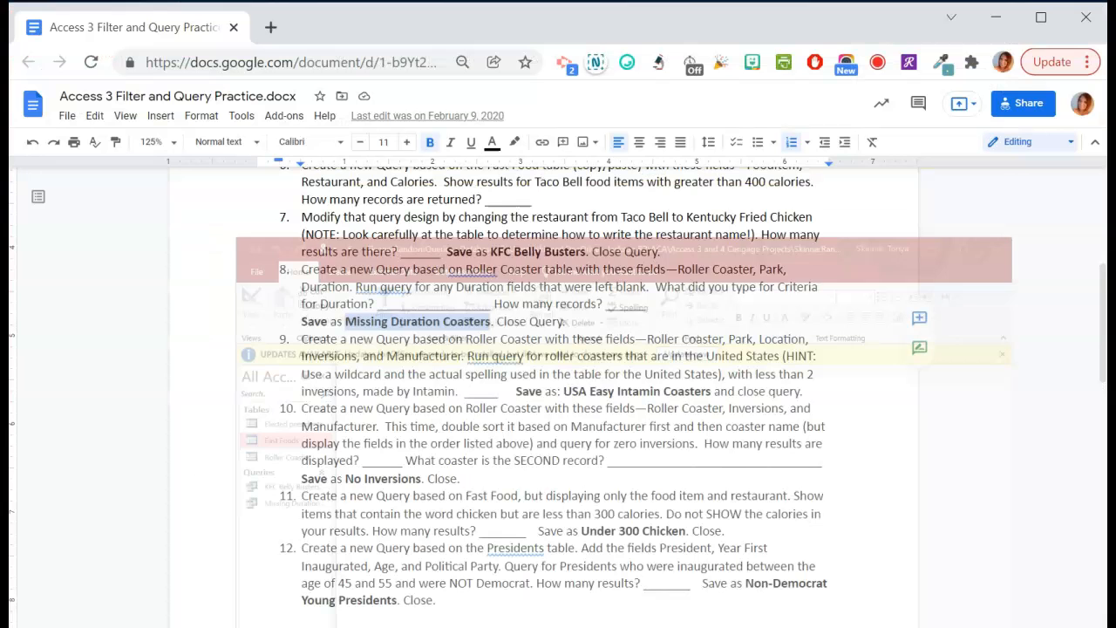
{"action": "left_click", "coordinate": [421, 374]}
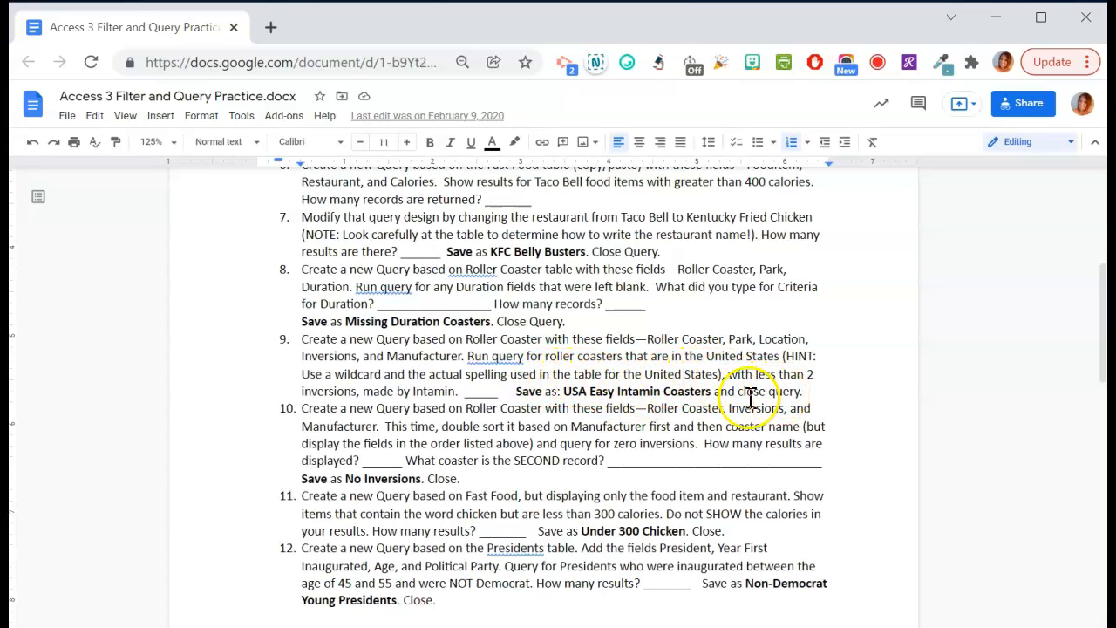
{"action": "double_click", "coordinate": [366, 373]}
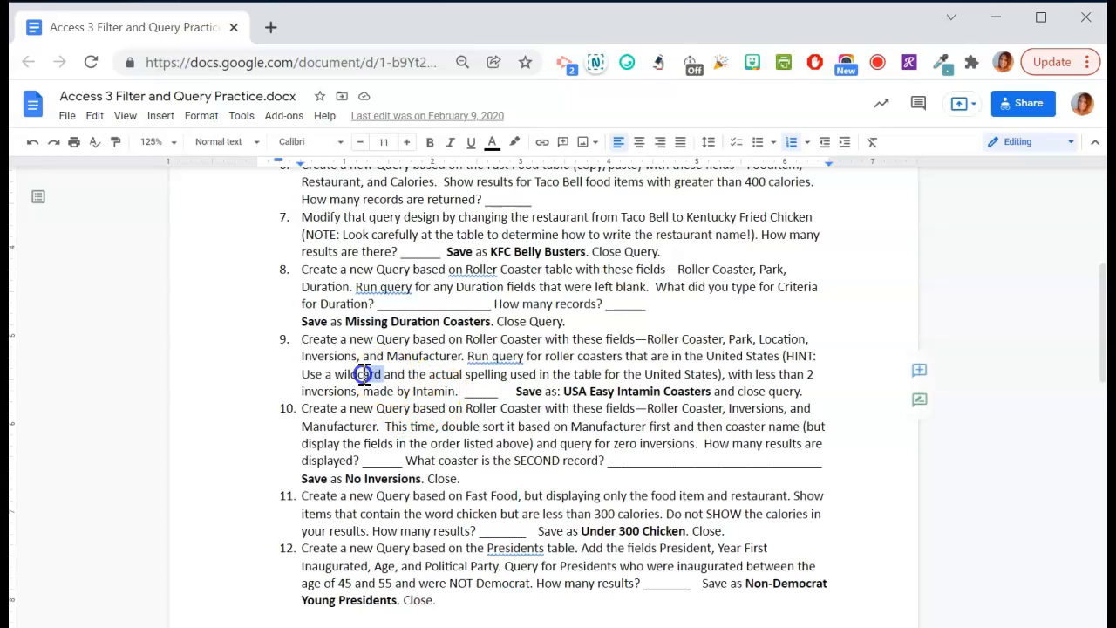
{"action": "left_click", "coordinate": [382, 373]}
Open the Roller Coaster table in Access and examine how United States locations are written in the Location field.
{"action": "key", "text": "alt+Tab"}
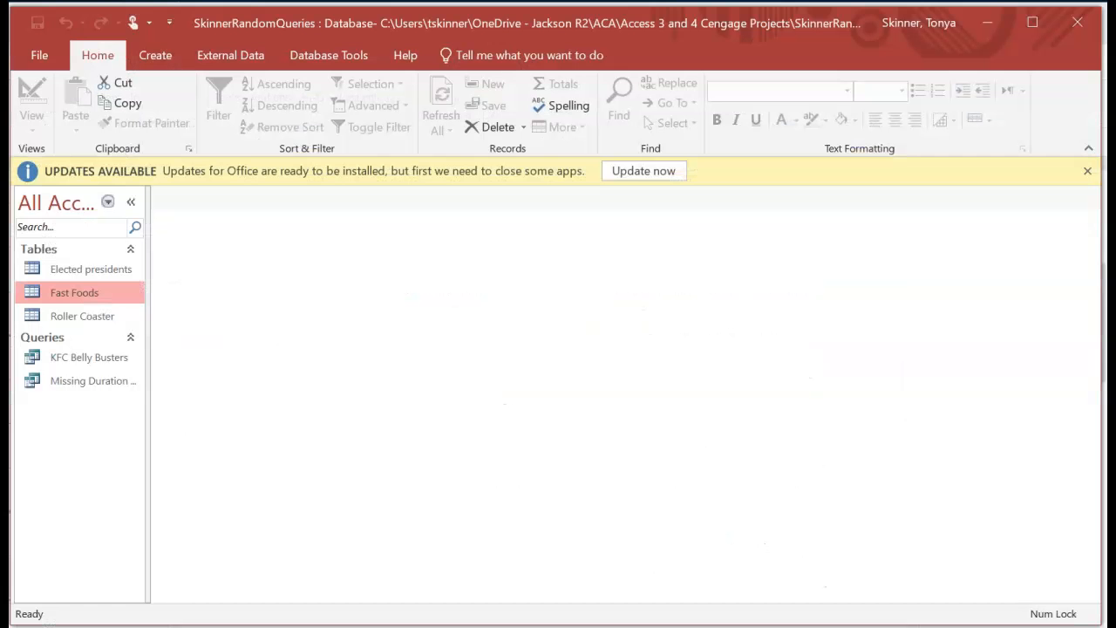
{"action": "left_click", "coordinate": [92, 318]}
{"action": "double_click", "coordinate": [94, 321]}
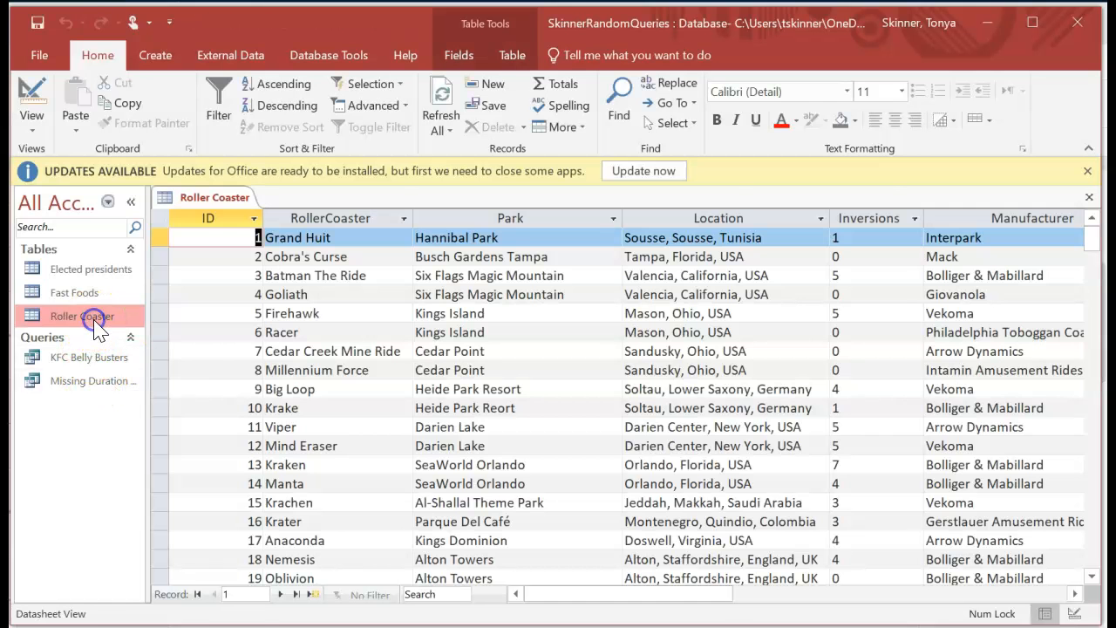
{"action": "left_click", "coordinate": [717, 220]}
{"action": "left_click", "coordinate": [736, 369]}
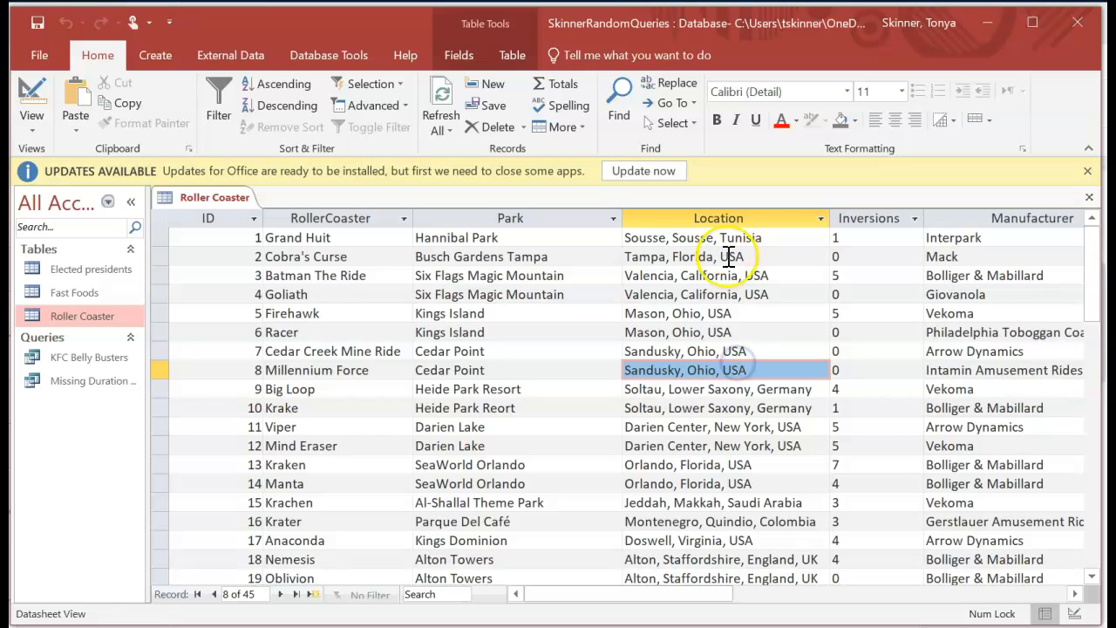
{"action": "left_click", "coordinate": [738, 332]}
{"action": "left_click", "coordinate": [742, 294]}
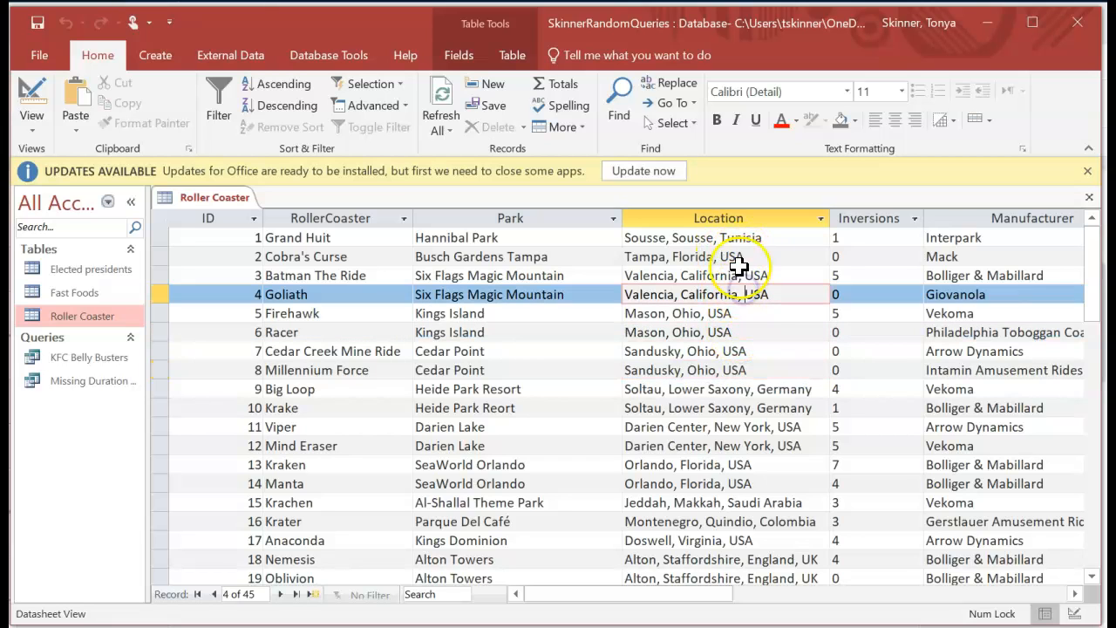
{"action": "left_click", "coordinate": [805, 331]}
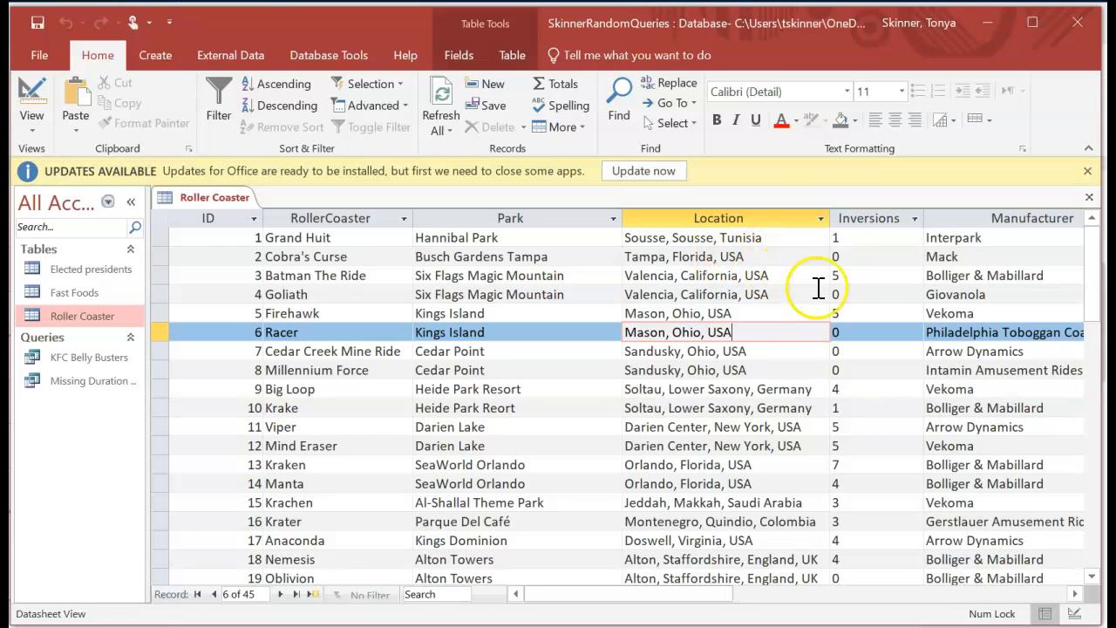
{"action": "left_click_drag", "start_coordinate": [709, 314], "coordinate": [618, 316]}
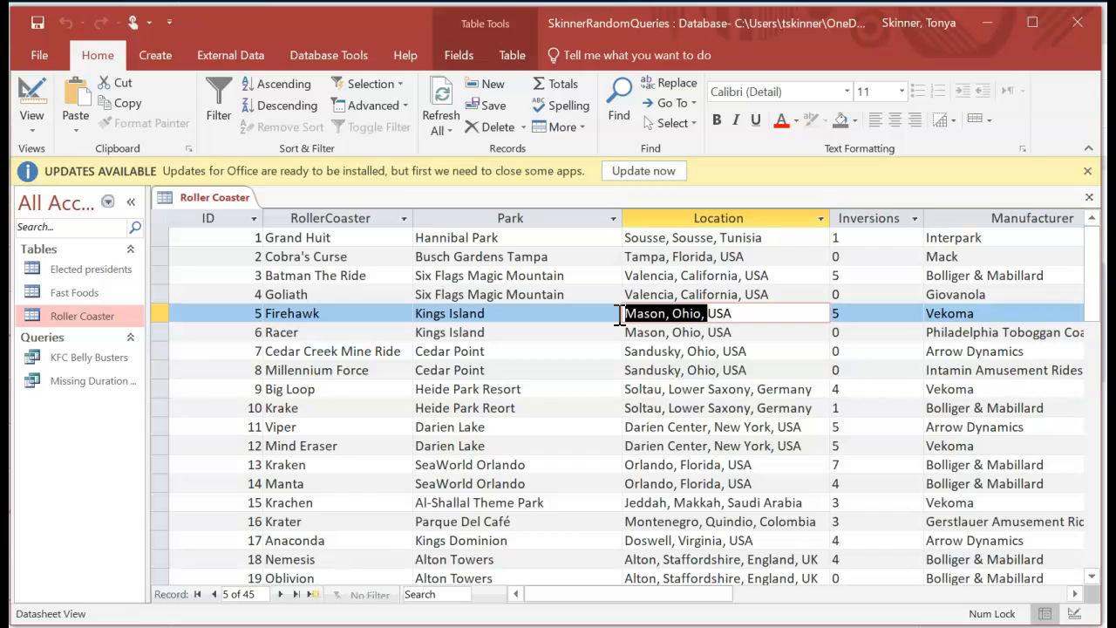
{"action": "left_click", "coordinate": [723, 315]}
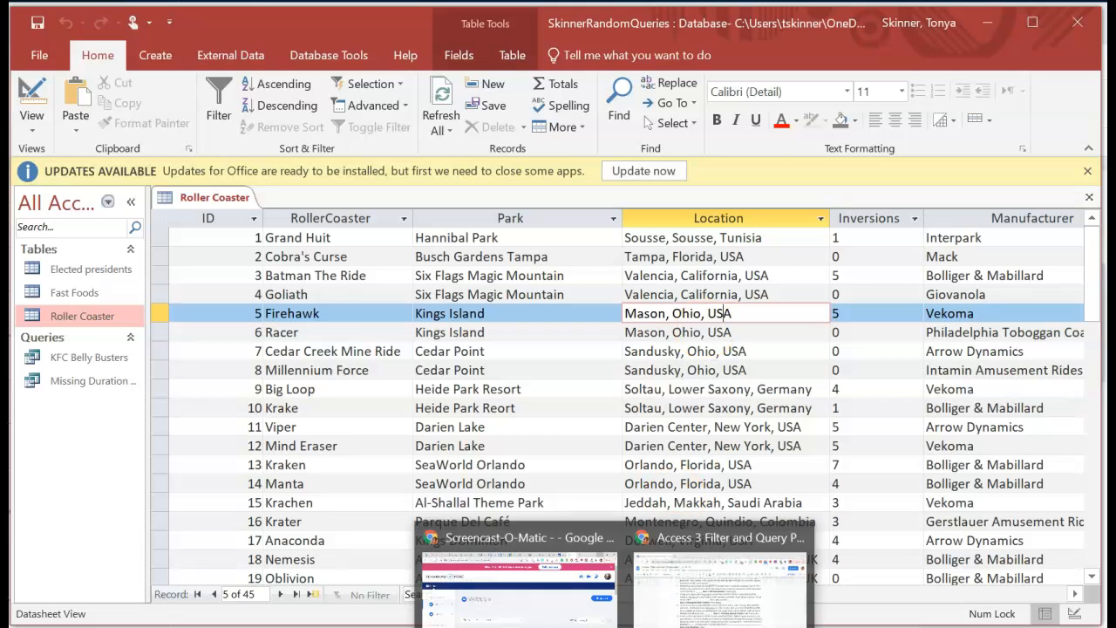
Read the tenth task in the practice document, return to Access and close the Roller Coaster table.
{"action": "left_click", "coordinate": [702, 610]}
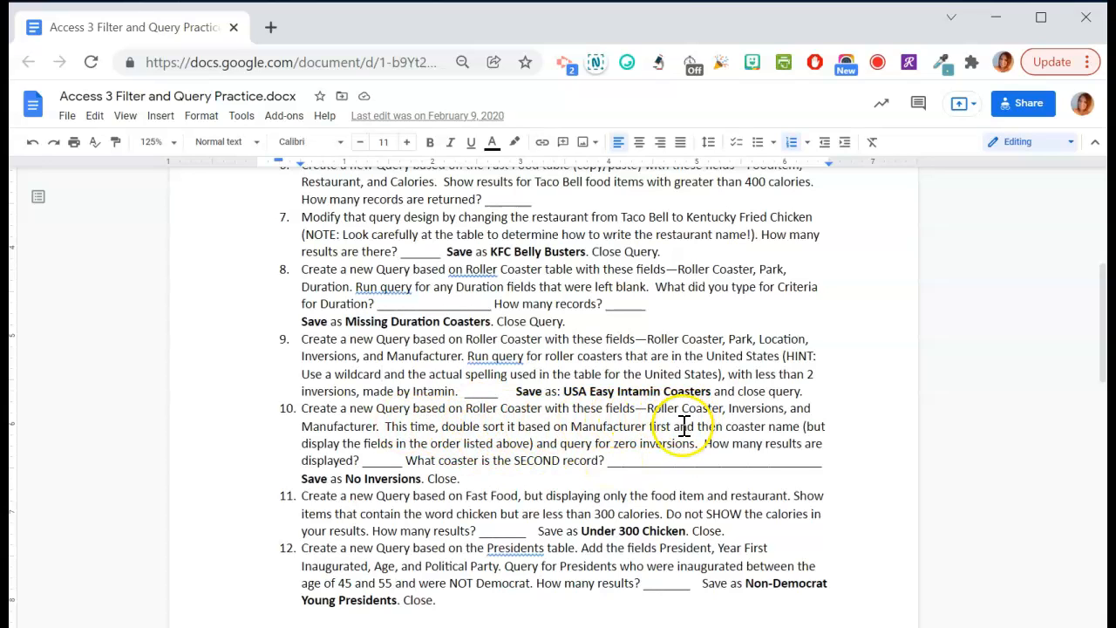
{"action": "key", "text": "alt+Tab"}
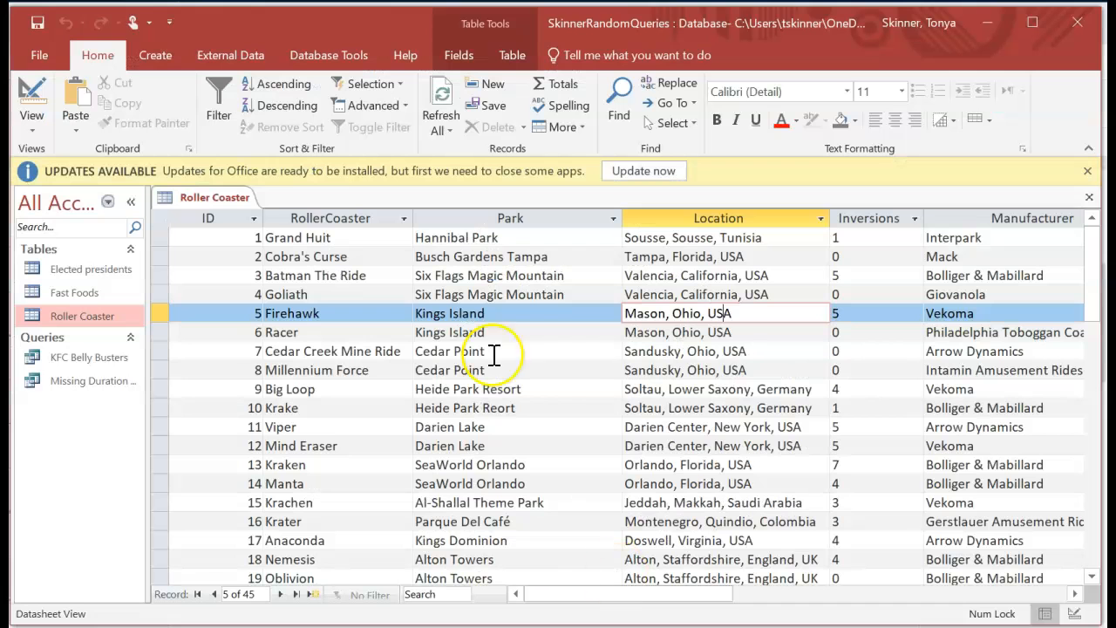
{"action": "right_click", "coordinate": [202, 197]}
{"action": "left_click", "coordinate": [228, 225]}
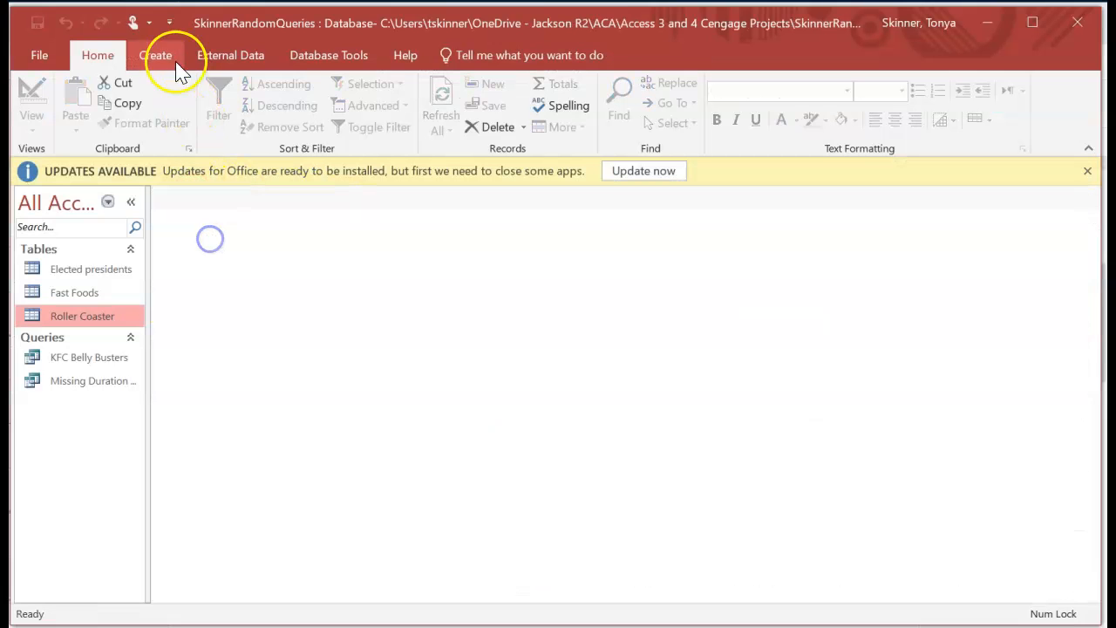
Create a new query in Query Design, adding the Roller Coaster table to it twice.
{"action": "left_click", "coordinate": [156, 55]}
{"action": "left_click", "coordinate": [277, 129]}
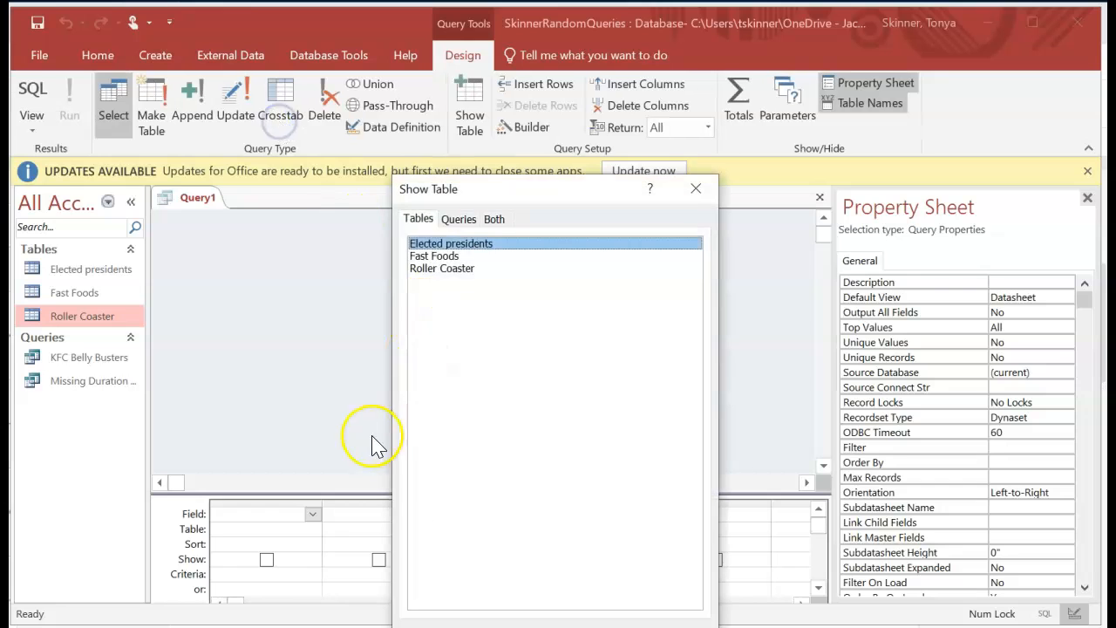
{"action": "double_click", "coordinate": [446, 270]}
{"action": "double_click", "coordinate": [451, 271]}
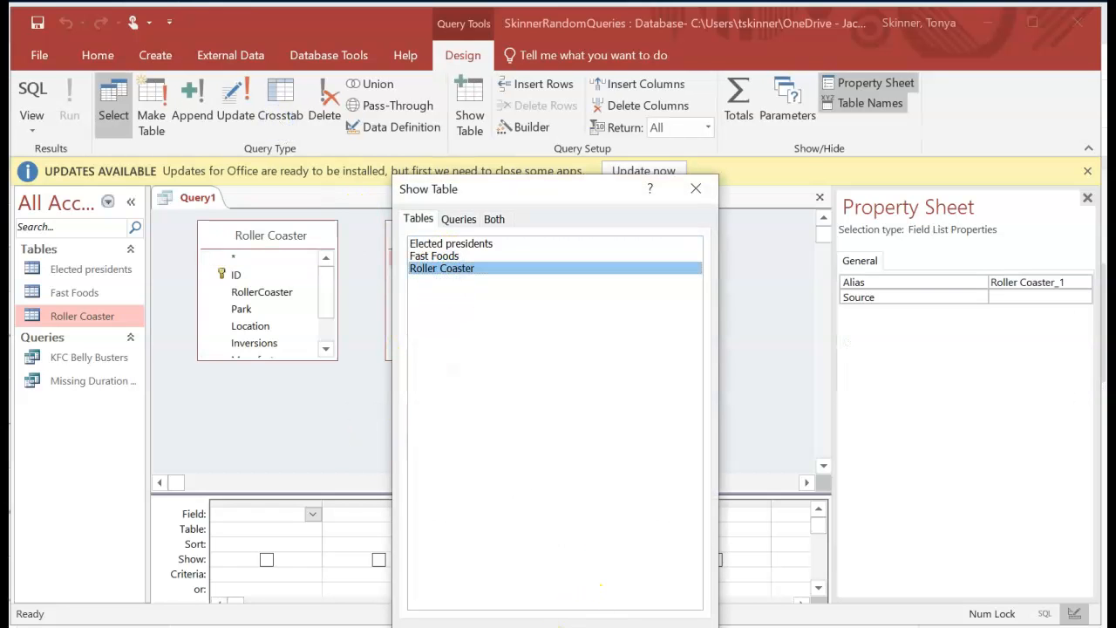
{"action": "key", "text": "Escape"}
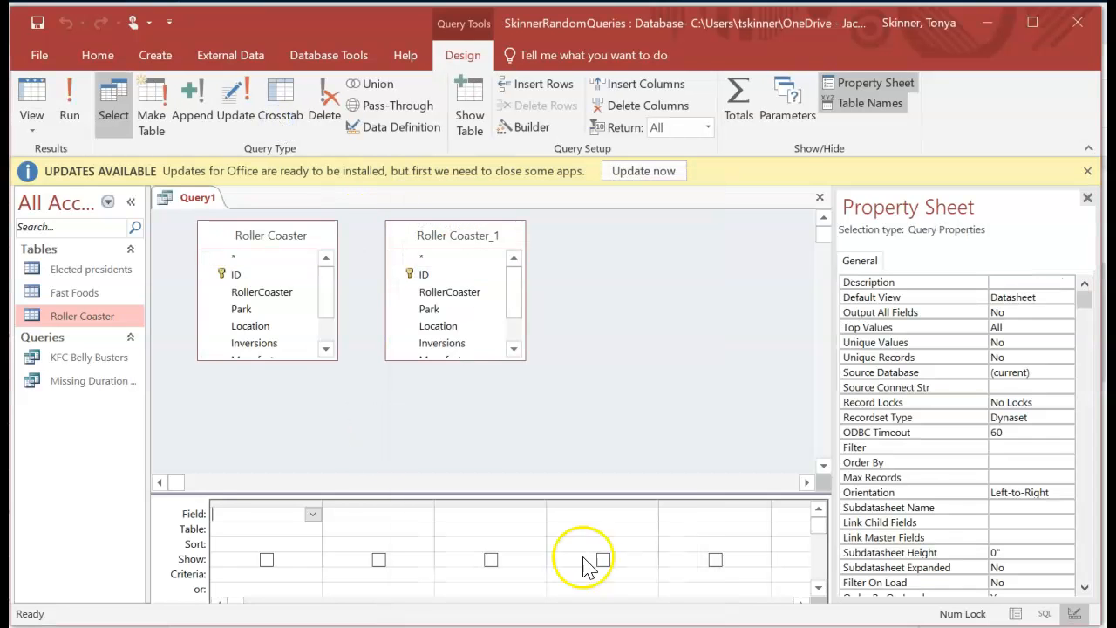
Add the RollerCoaster, Inversions and Manufacturer fields from the first Roller Coaster table to the query design.
{"action": "double_click", "coordinate": [262, 292]}
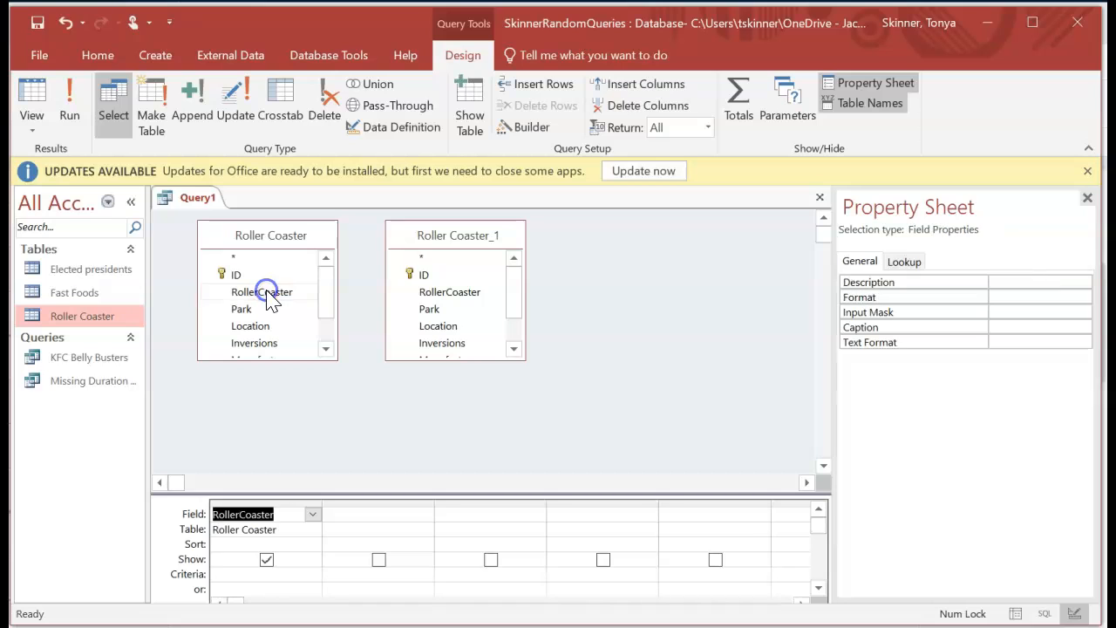
{"action": "double_click", "coordinate": [276, 342]}
{"action": "left_click", "coordinate": [325, 348]}
{"action": "left_click", "coordinate": [326, 348]}
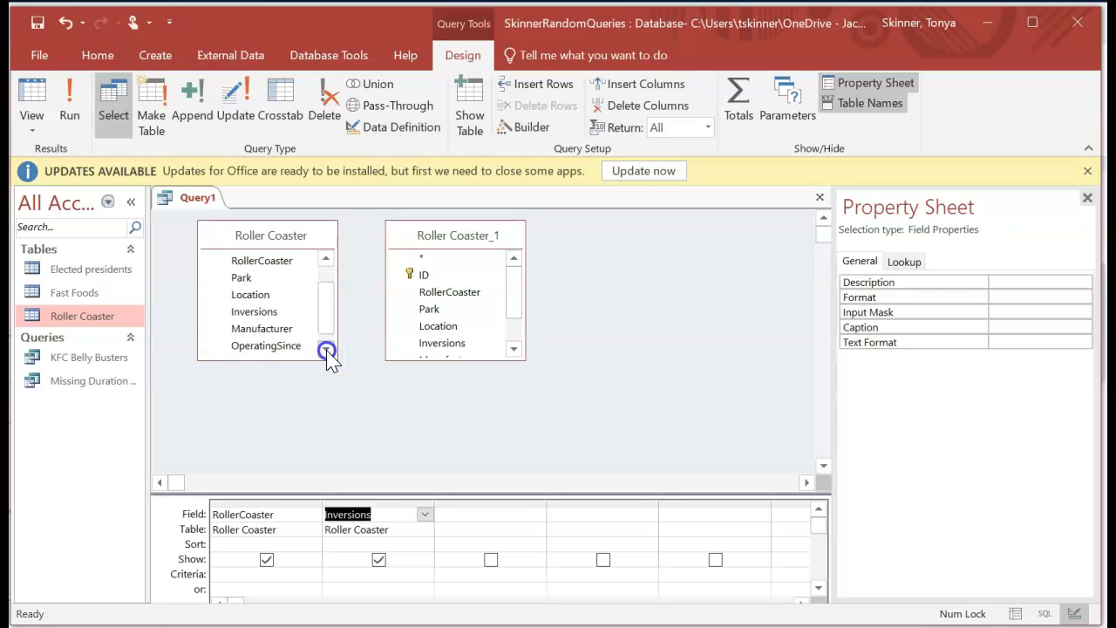
{"action": "left_click", "coordinate": [285, 329]}
{"action": "double_click", "coordinate": [285, 328]}
Reread the tenth task in the practice document for its double-sort order and zero-inversions condition, and return to Access.
{"action": "mouse_move", "coordinate": [610, 624]}
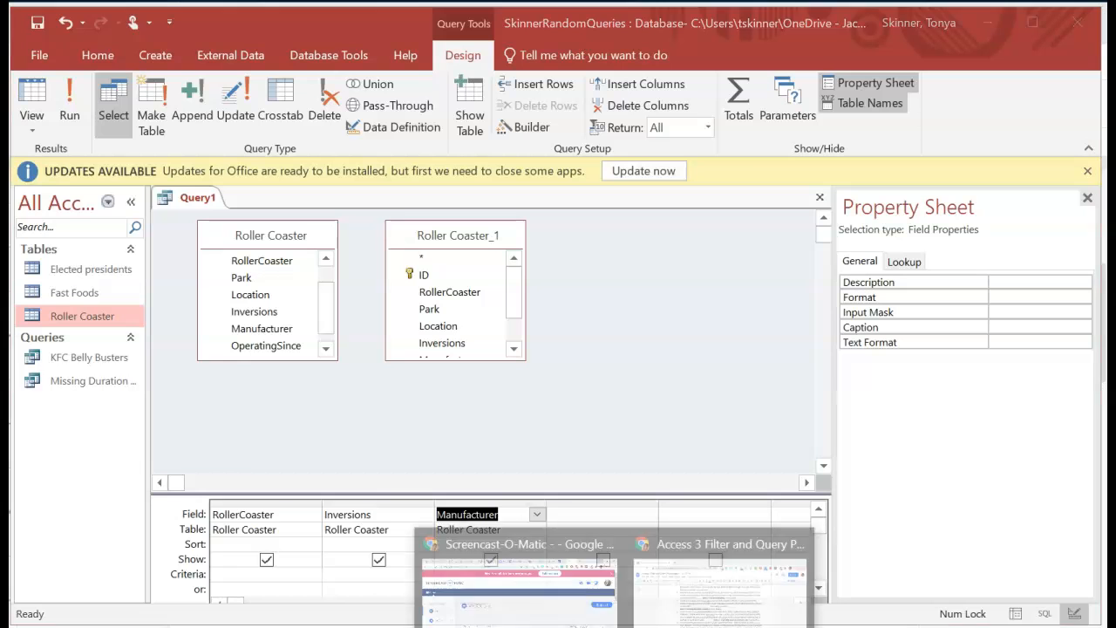
{"action": "left_click", "coordinate": [713, 584]}
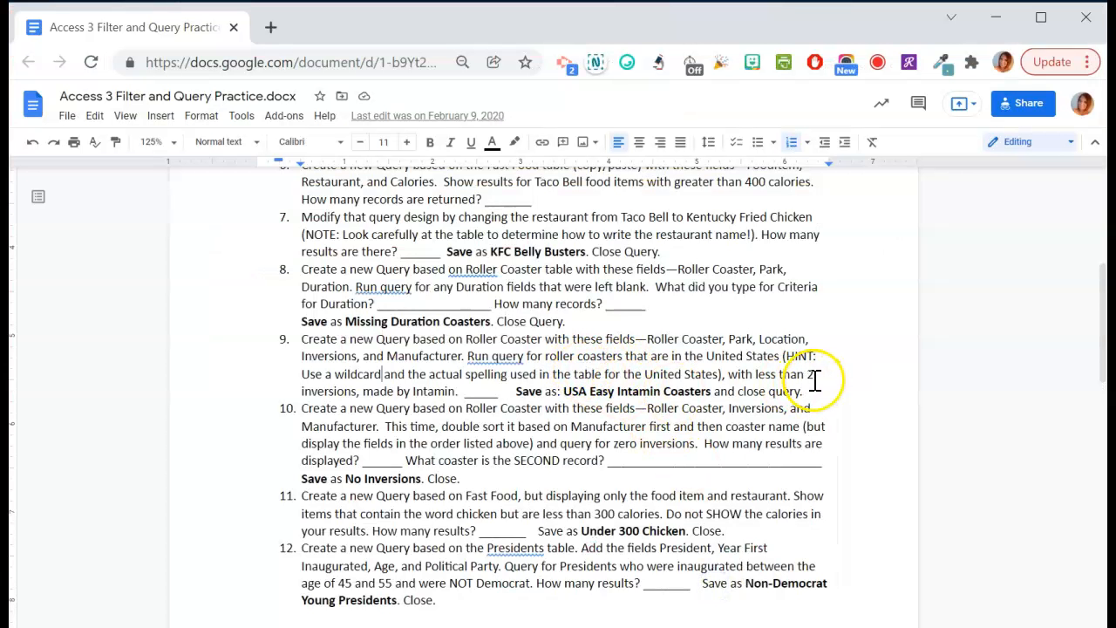
{"action": "left_click", "coordinate": [432, 413]}
{"action": "left_click_drag", "start_coordinate": [432, 413], "coordinate": [754, 440]}
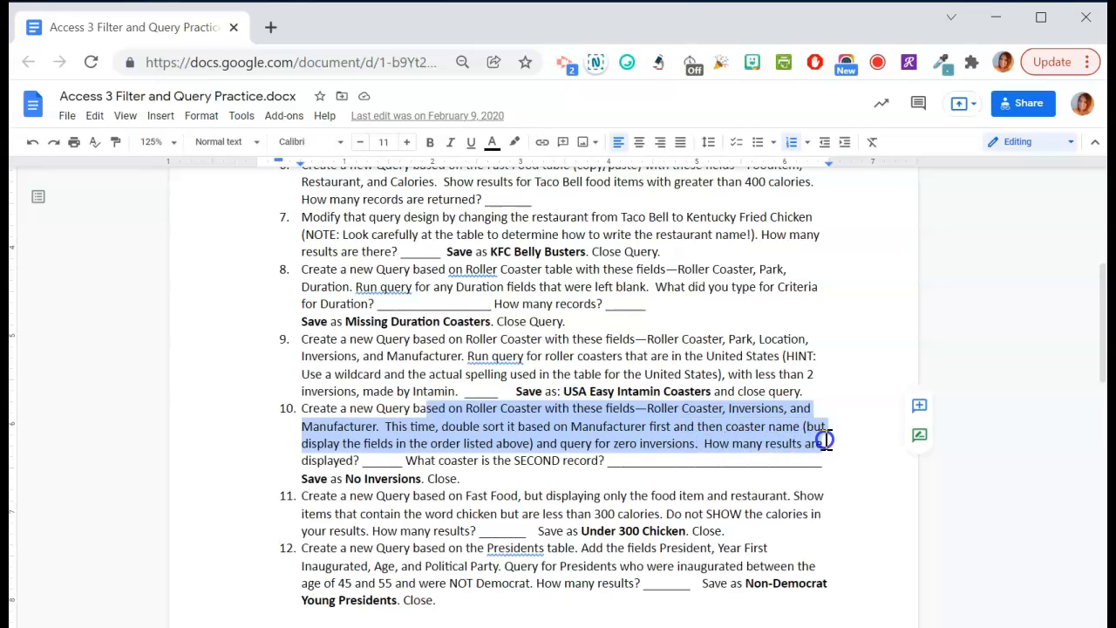
{"action": "left_click", "coordinate": [747, 428]}
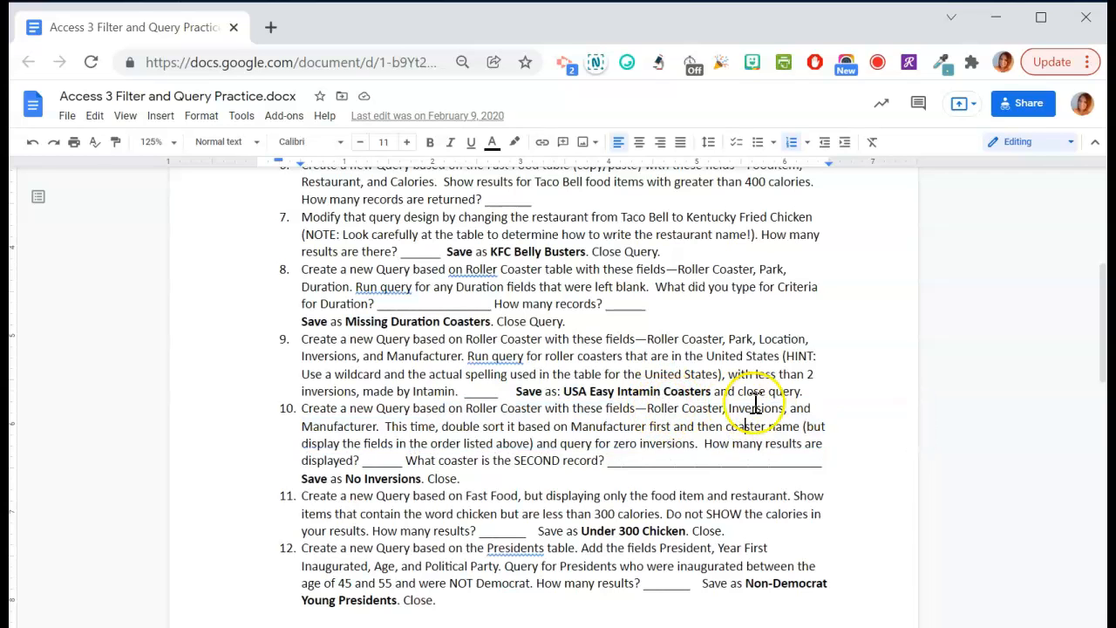
{"action": "key", "text": "alt+Tab"}
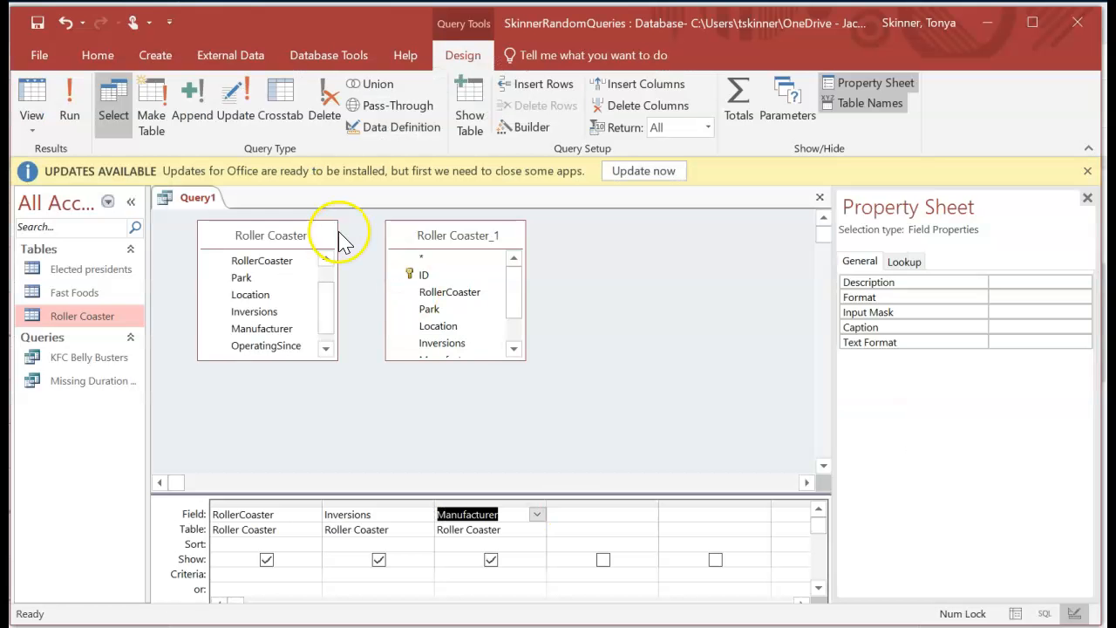
Preview the unsorted query results, set the RollerCoaster field's sort to Ascending in the design and rerun the query.
{"action": "left_click", "coordinate": [73, 106]}
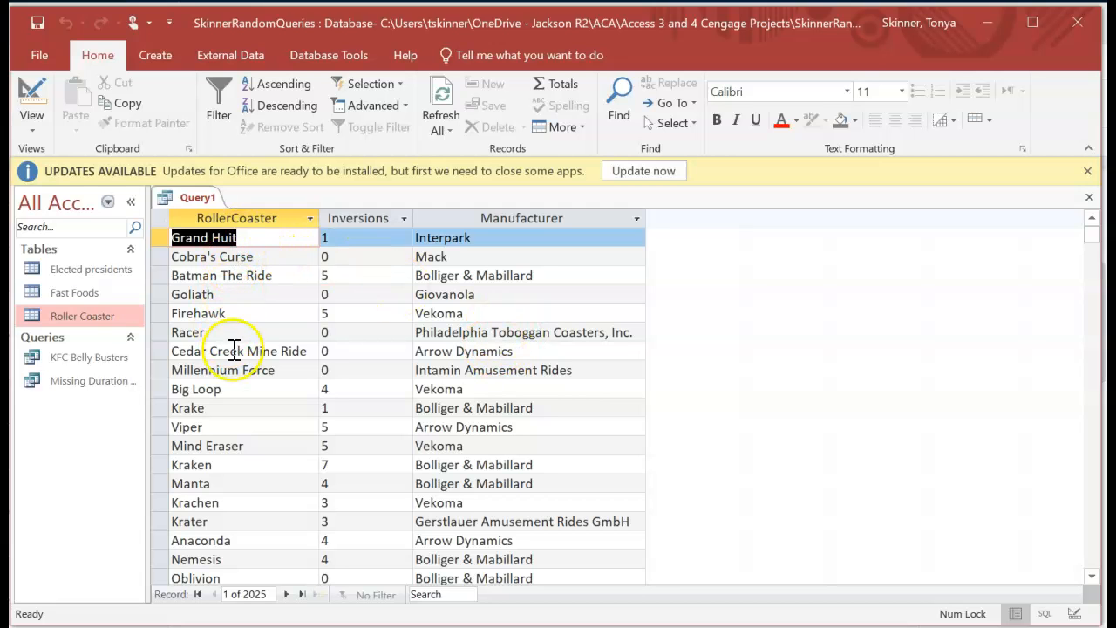
{"action": "left_click", "coordinate": [33, 96]}
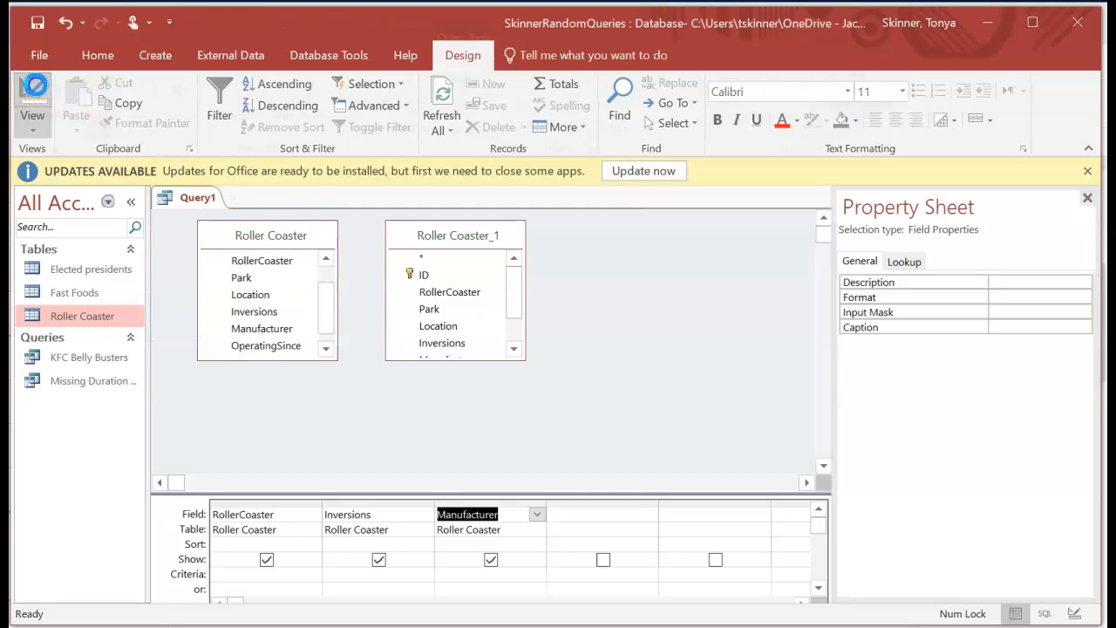
{"action": "left_click", "coordinate": [315, 545]}
{"action": "left_click", "coordinate": [249, 560]}
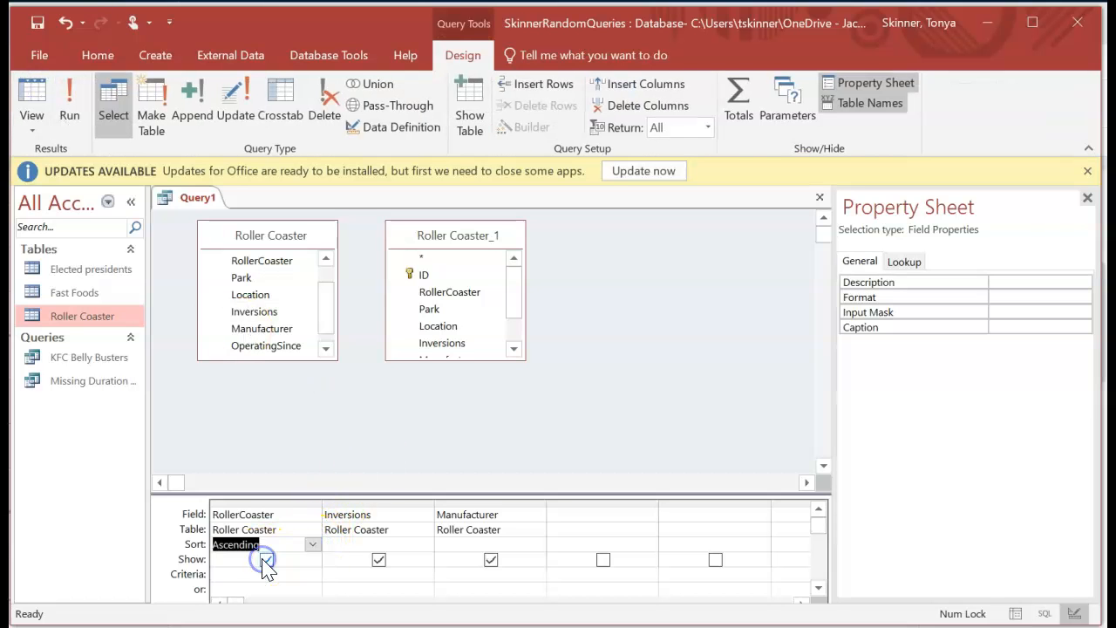
{"action": "left_click", "coordinate": [69, 109]}
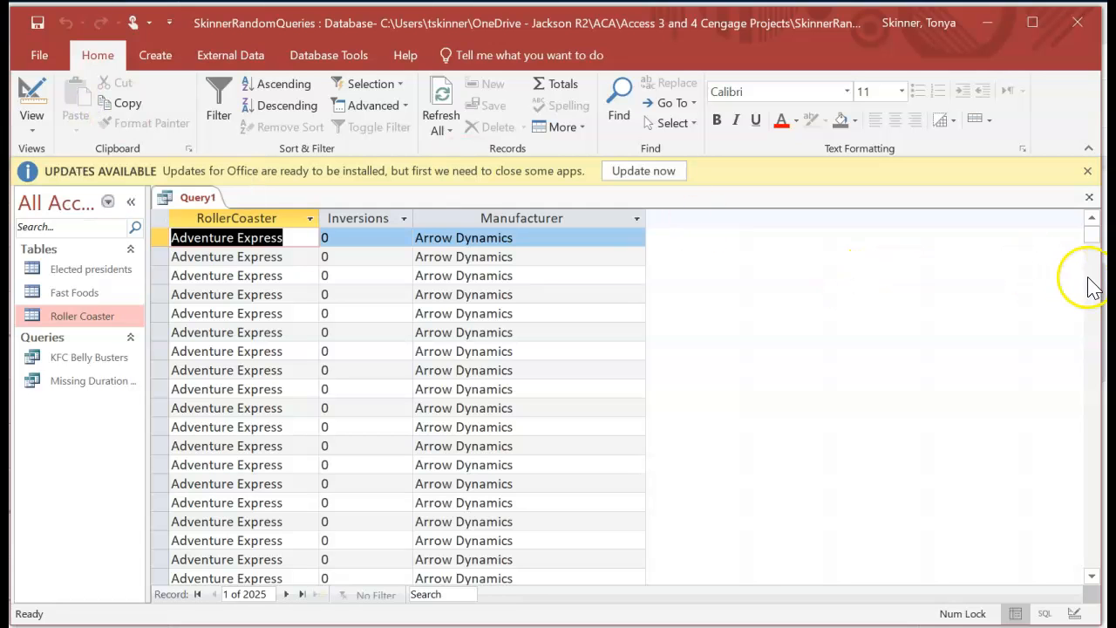
Insert a second Manufacturer field ahead of RollerCoaster in the query design and delete the leftover blank column.
{"action": "left_click_drag", "start_coordinate": [1091, 237], "coordinate": [1096, 211]}
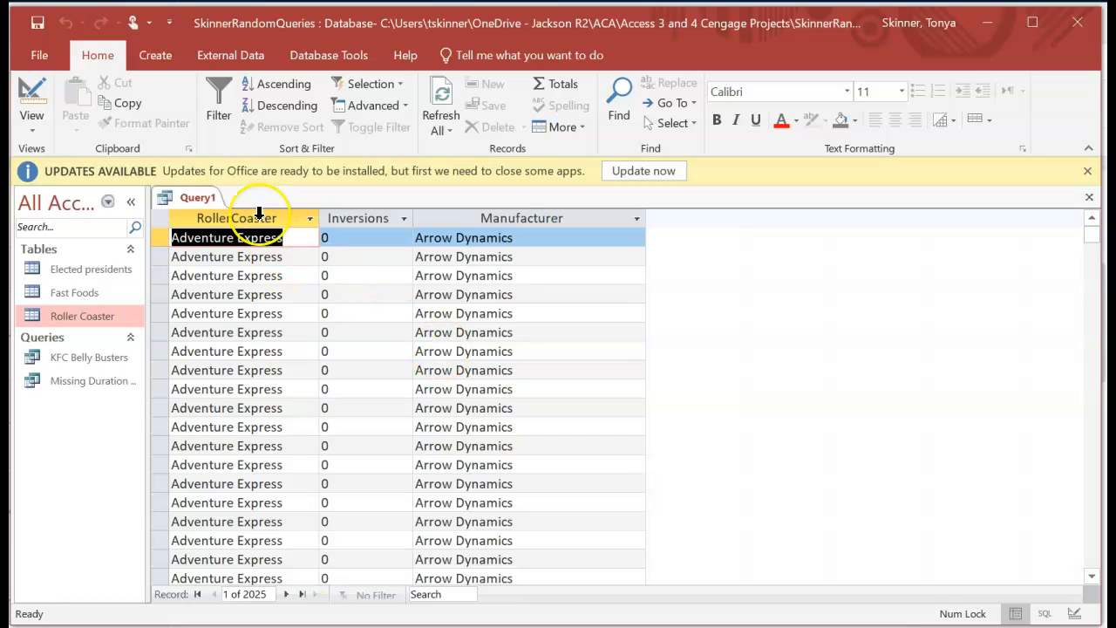
{"action": "left_click", "coordinate": [39, 92]}
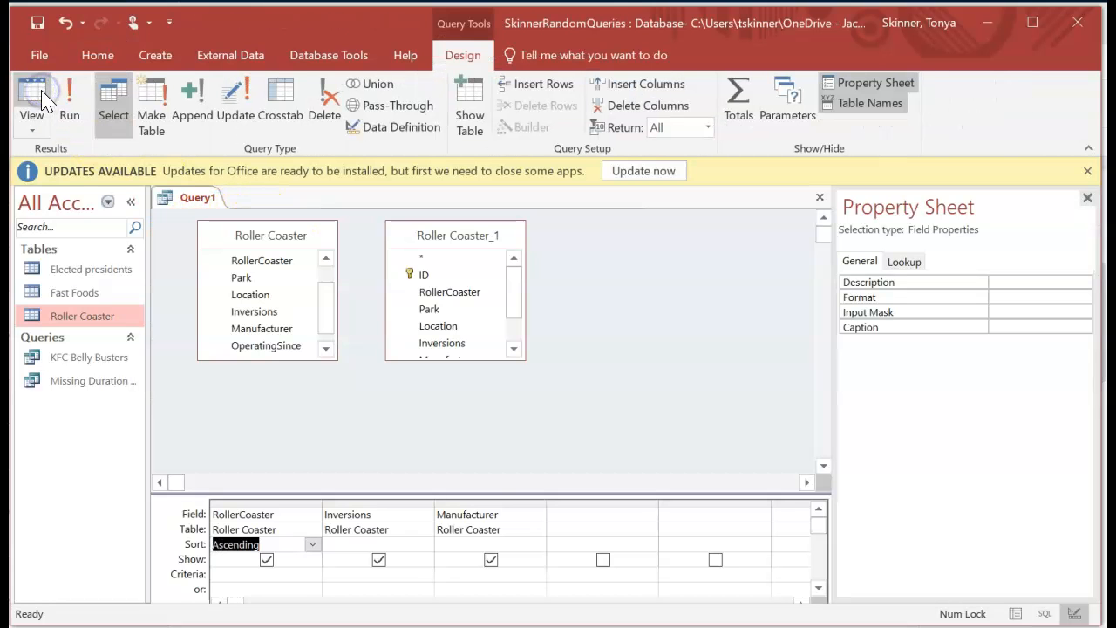
{"action": "left_click", "coordinate": [535, 544]}
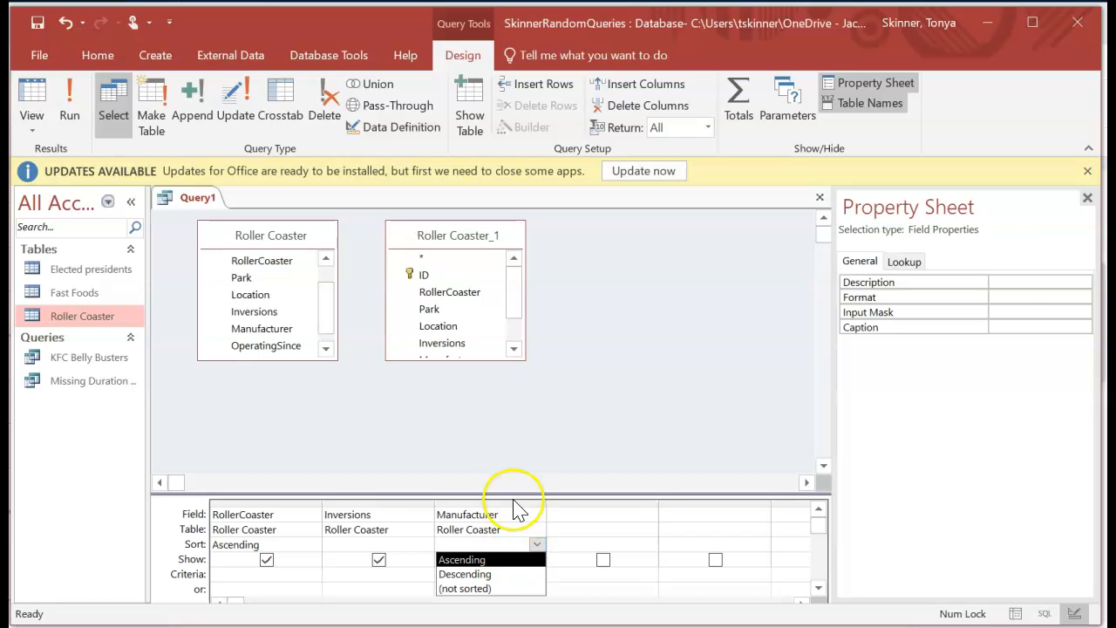
{"action": "left_click", "coordinate": [498, 455]}
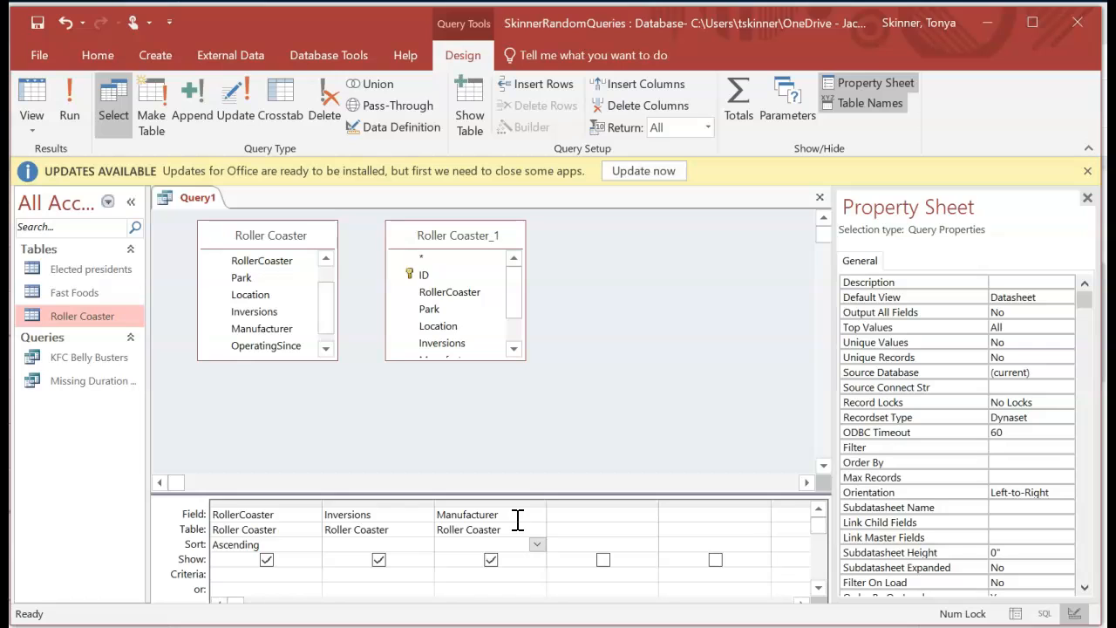
{"action": "left_click", "coordinate": [265, 516]}
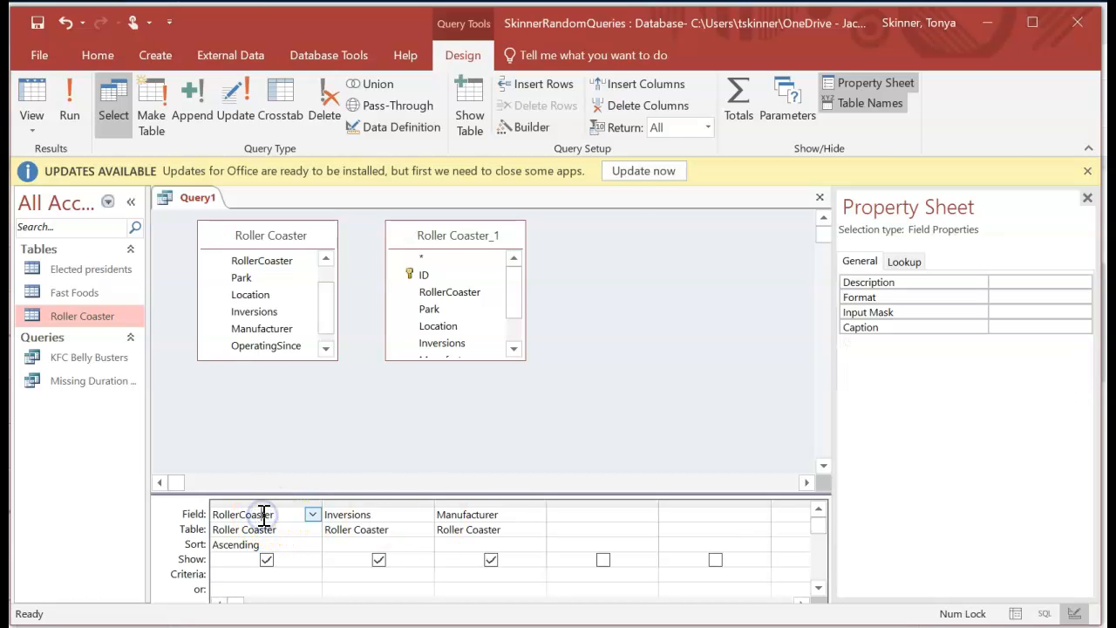
{"action": "left_click", "coordinate": [636, 87]}
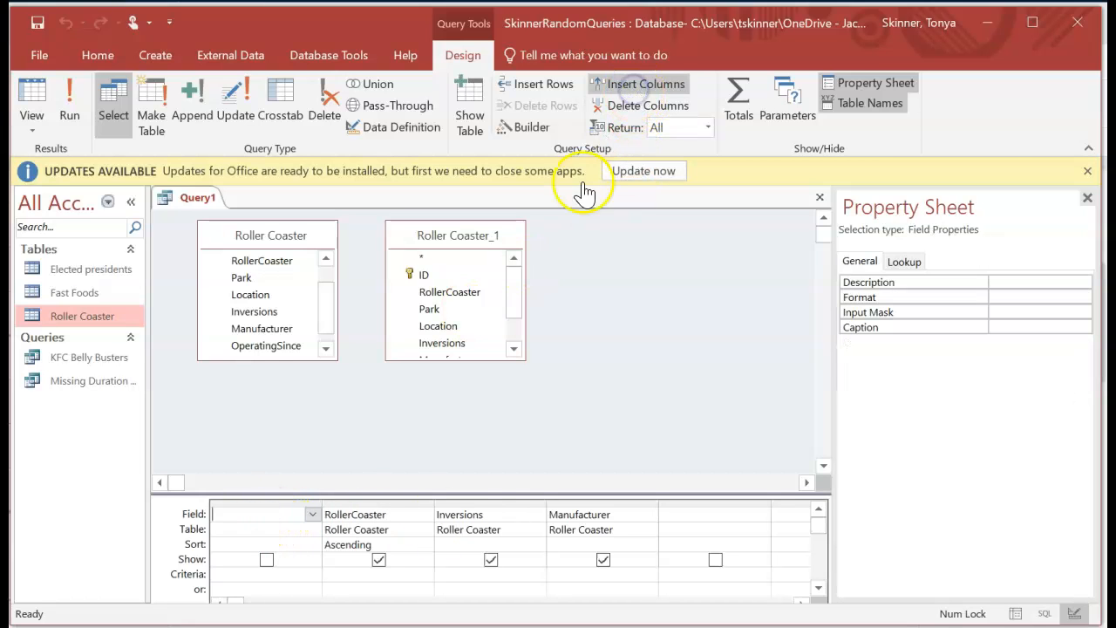
{"action": "left_click_drag", "start_coordinate": [283, 335], "coordinate": [255, 544]}
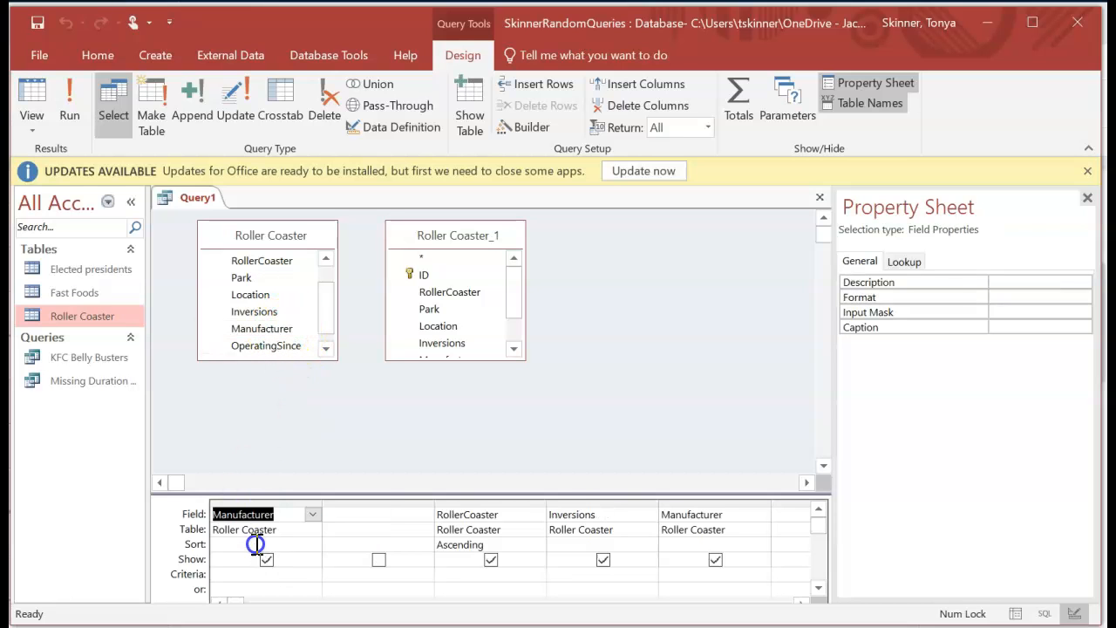
{"action": "left_click", "coordinate": [385, 521]}
{"action": "left_click", "coordinate": [625, 105]}
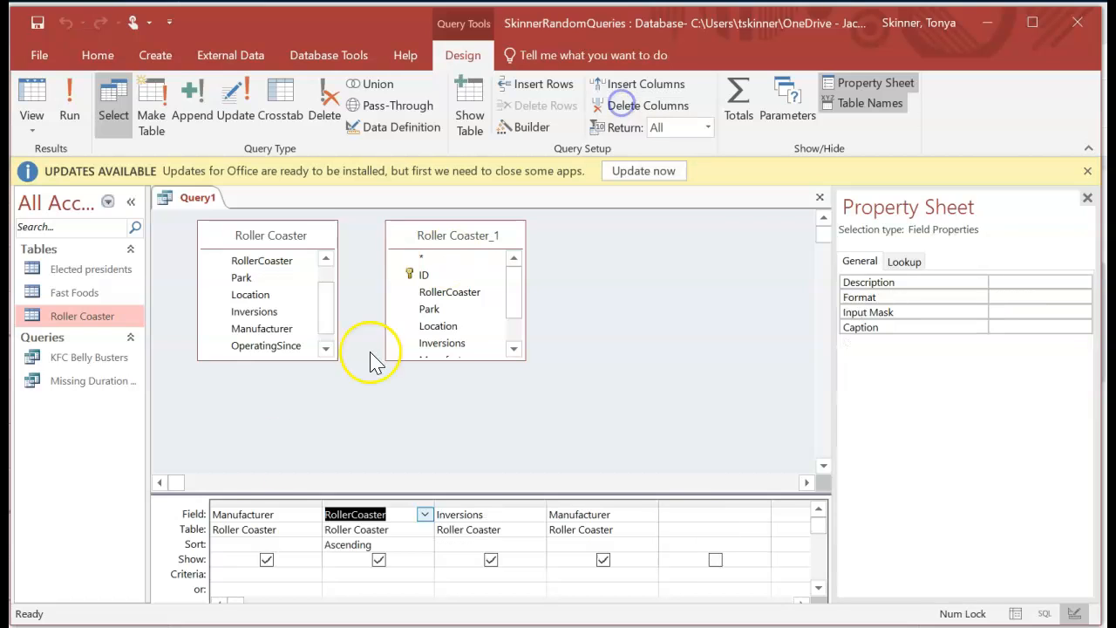
Hide the leading Manufacturer field from the query output, previewing the results before and after the change.
{"action": "left_click", "coordinate": [73, 112]}
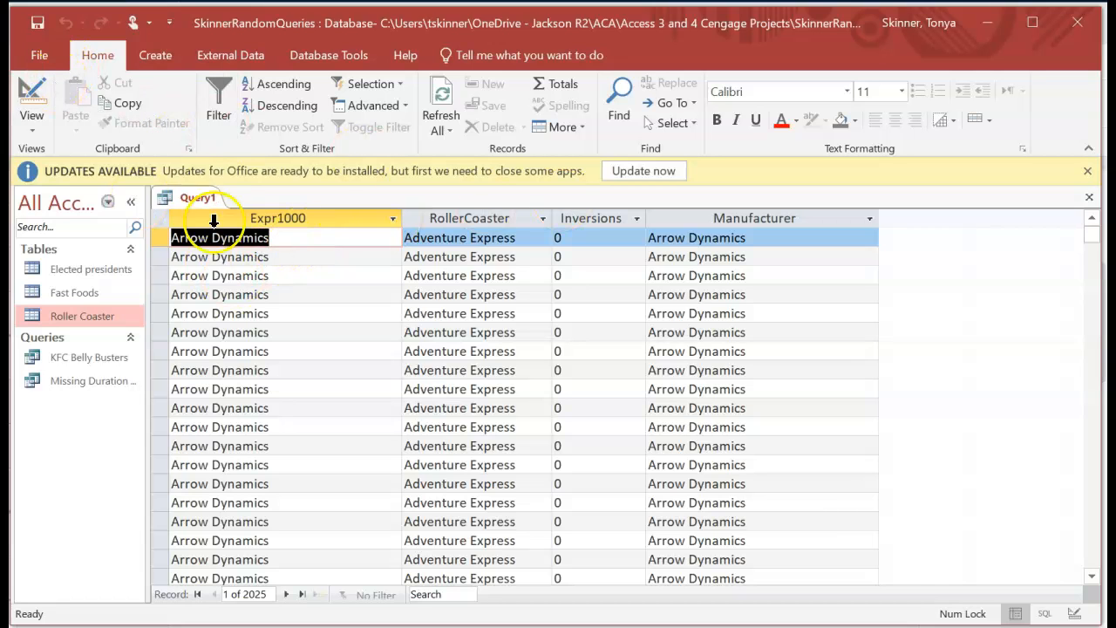
{"action": "left_click", "coordinate": [33, 98]}
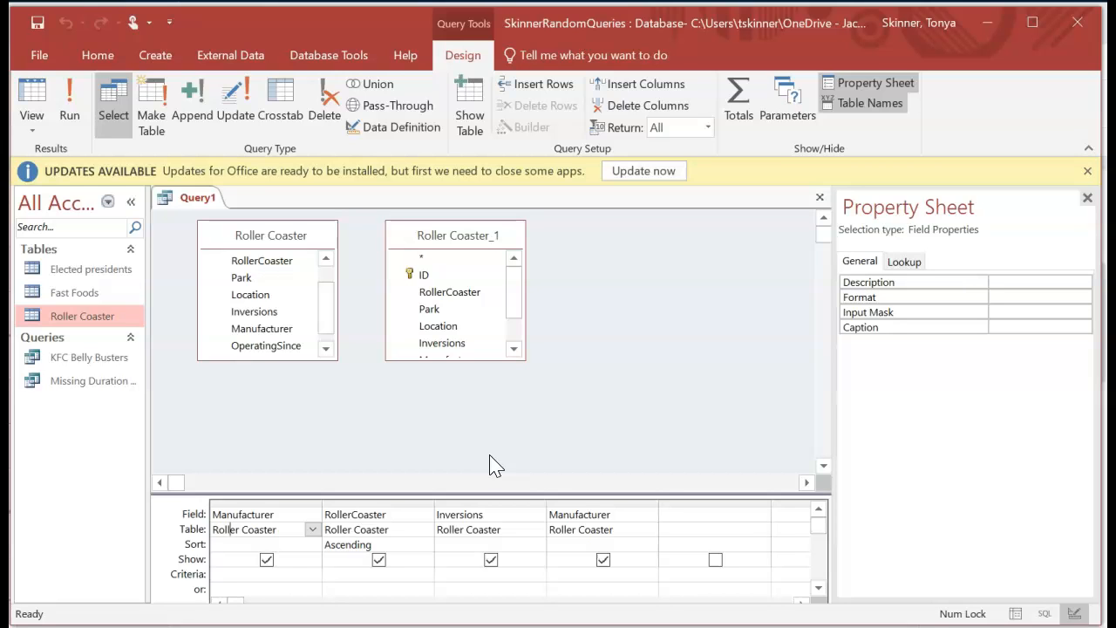
{"action": "left_click", "coordinate": [276, 572]}
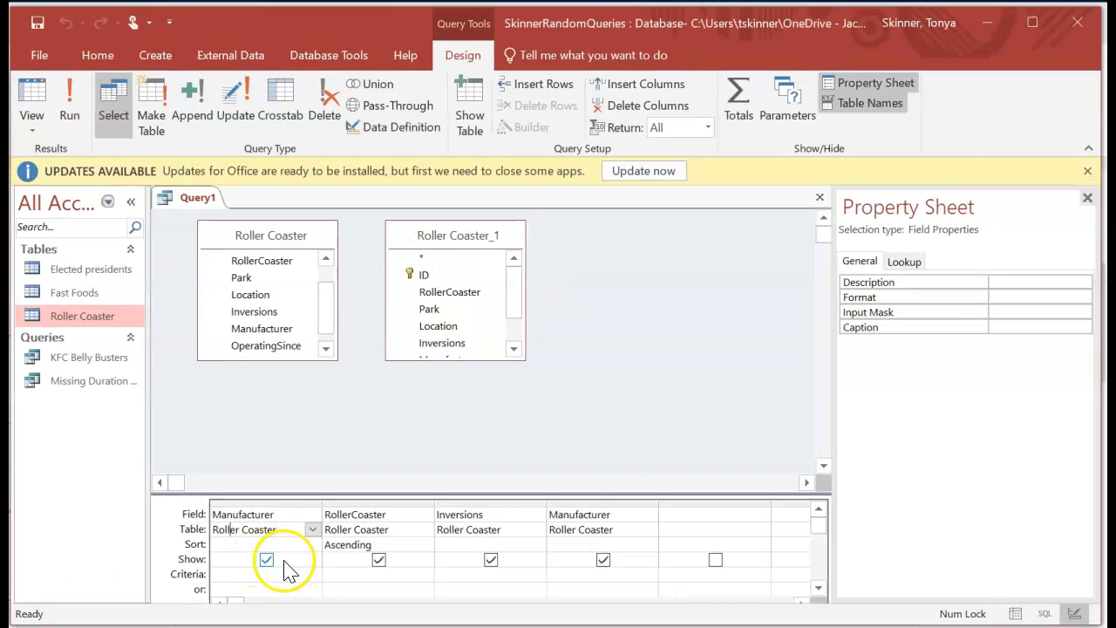
{"action": "left_click", "coordinate": [268, 563]}
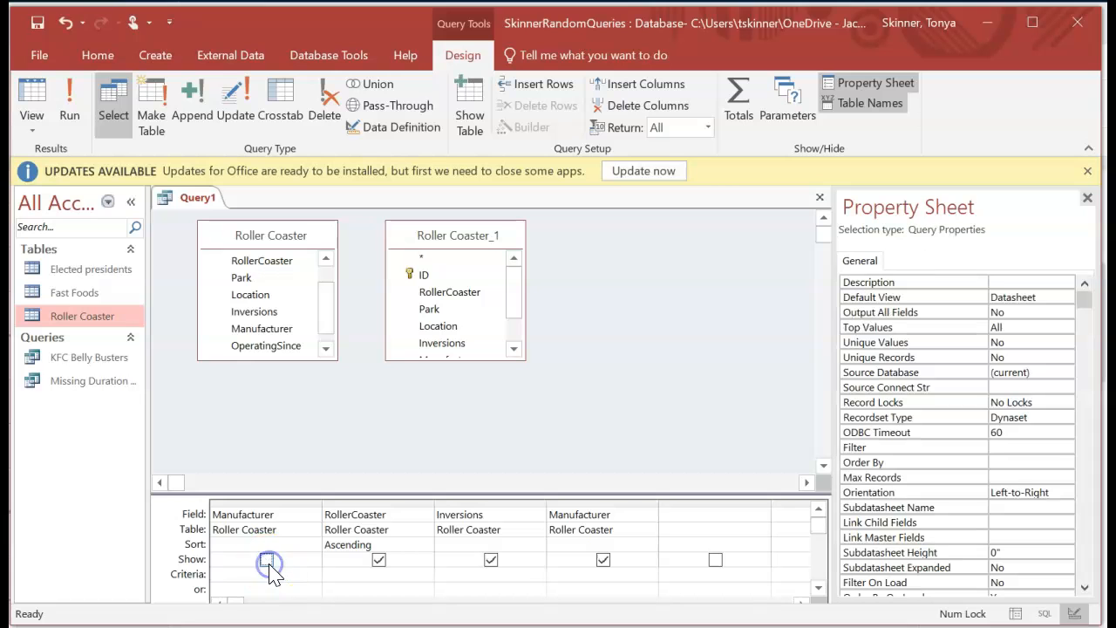
{"action": "left_click", "coordinate": [70, 103]}
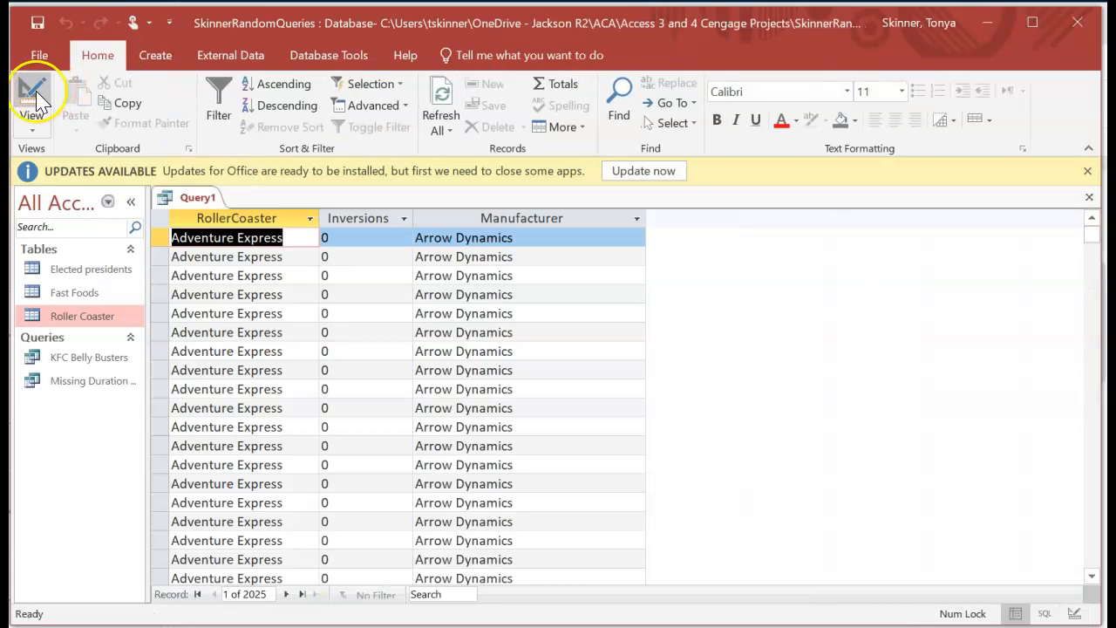
{"action": "left_click", "coordinate": [31, 98]}
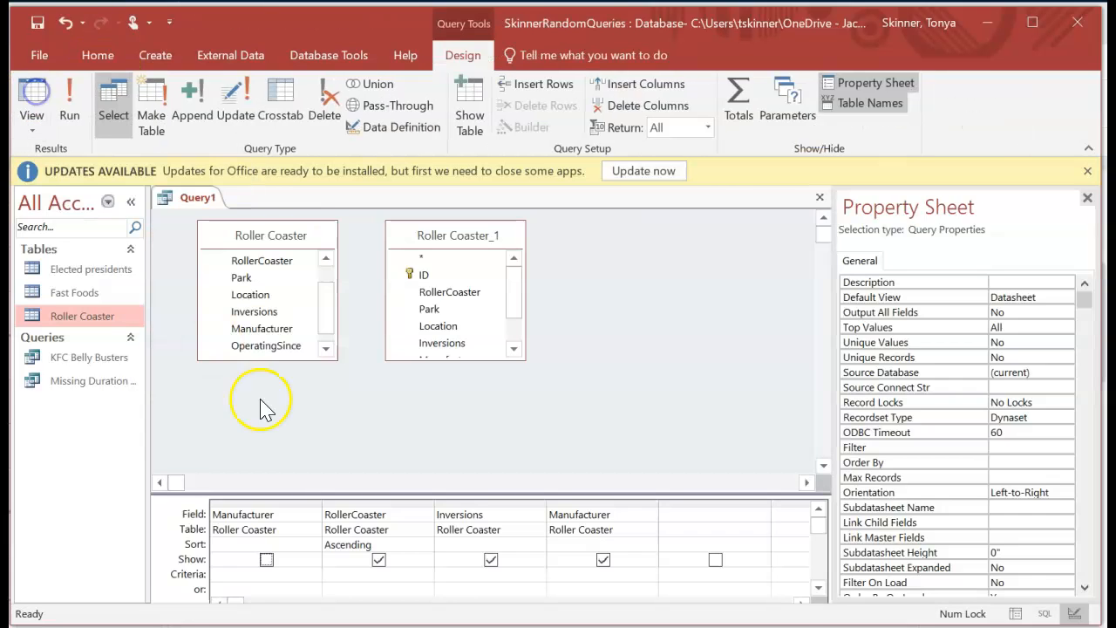
Set the hidden Manufacturer field's sort to Ascending, run the query and look through the sorted records.
{"action": "left_click", "coordinate": [311, 544]}
{"action": "left_click", "coordinate": [296, 559]}
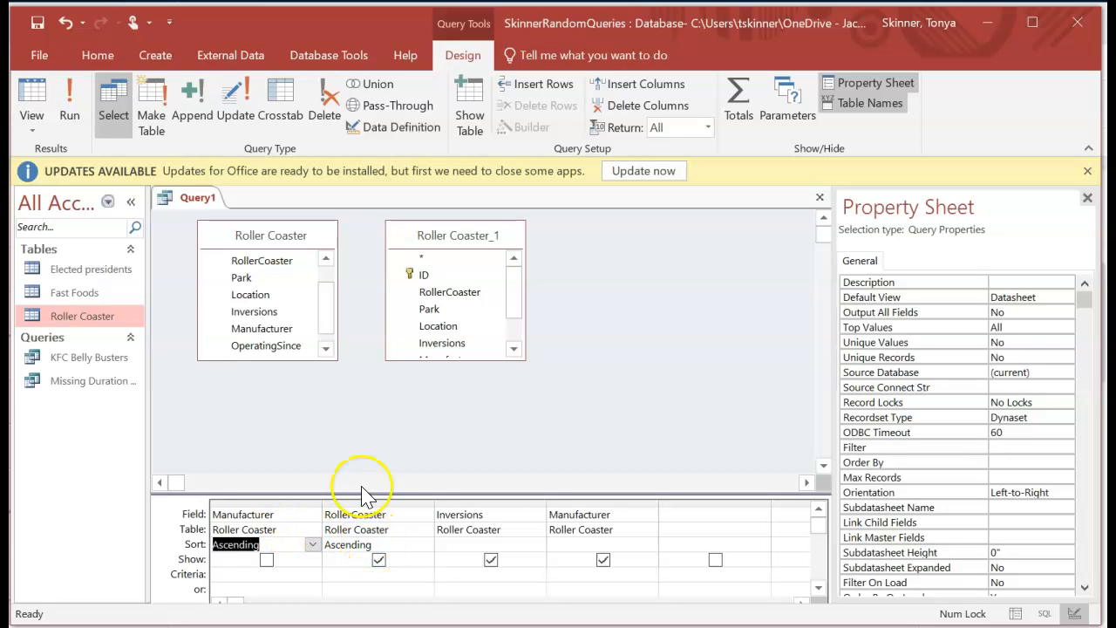
{"action": "left_click", "coordinate": [69, 101]}
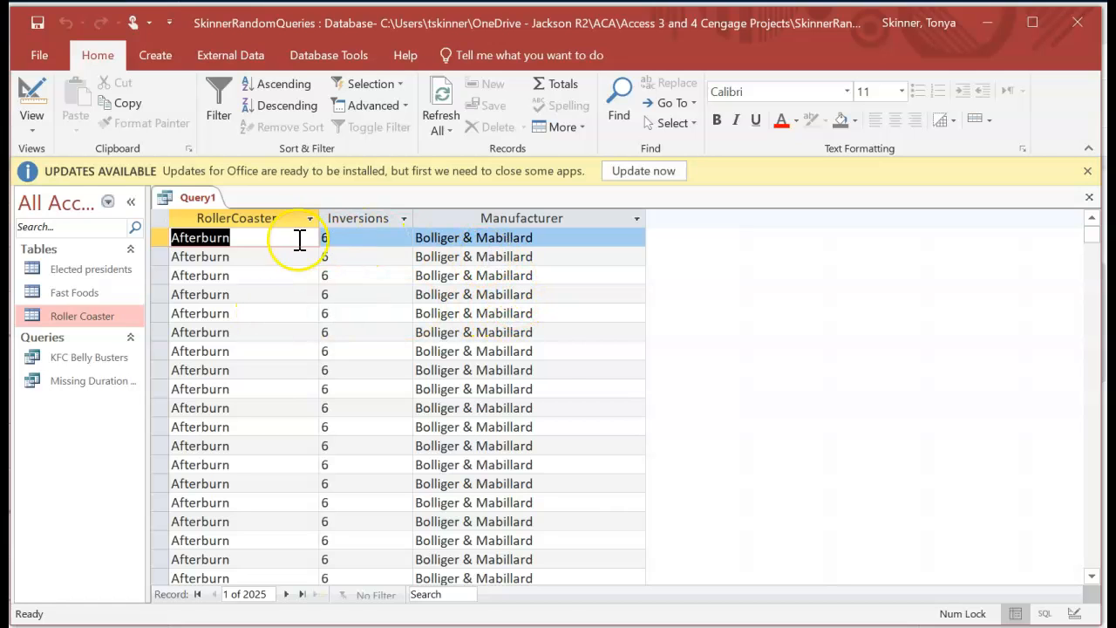
{"action": "left_click_drag", "start_coordinate": [1090, 234], "coordinate": [1090, 277]}
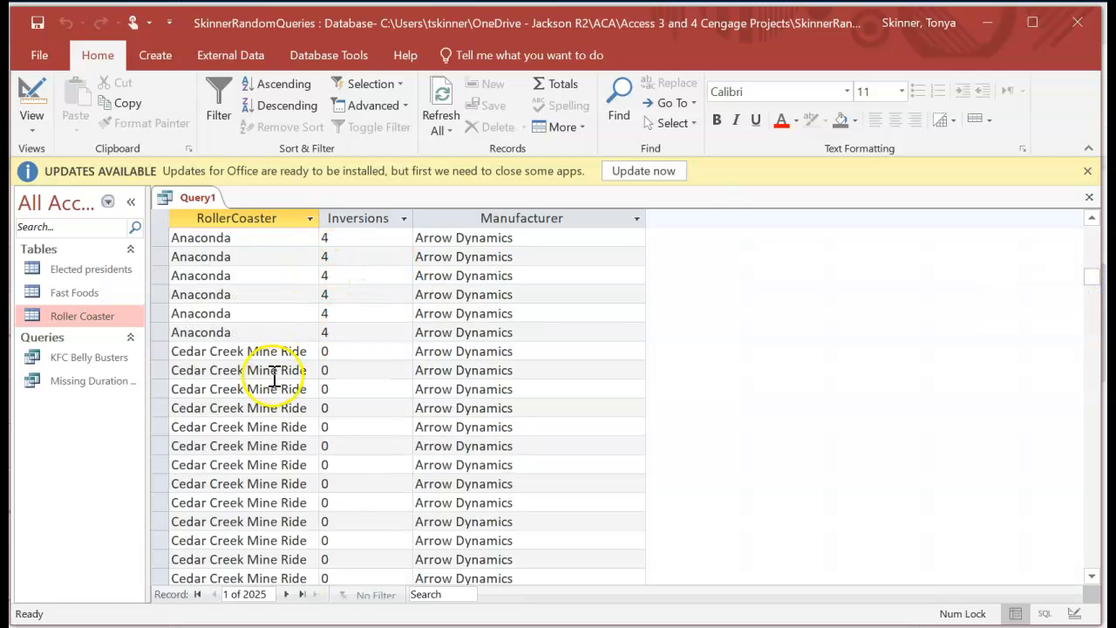
{"action": "left_click_drag", "start_coordinate": [1093, 286], "coordinate": [1093, 305]}
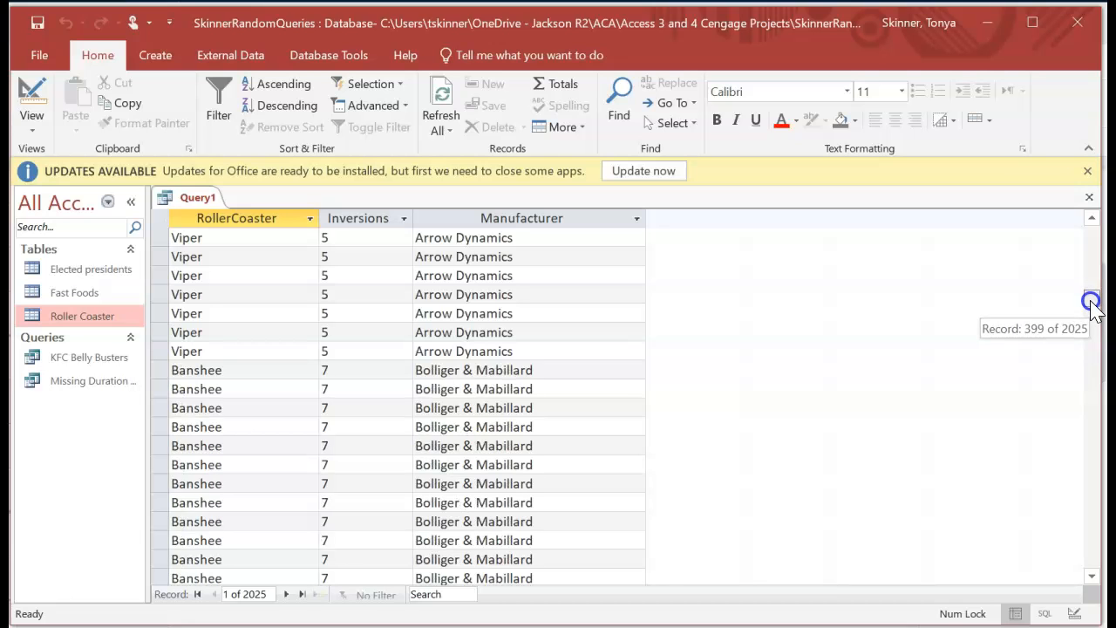
{"action": "left_click_drag", "start_coordinate": [1091, 304], "coordinate": [1093, 199]}
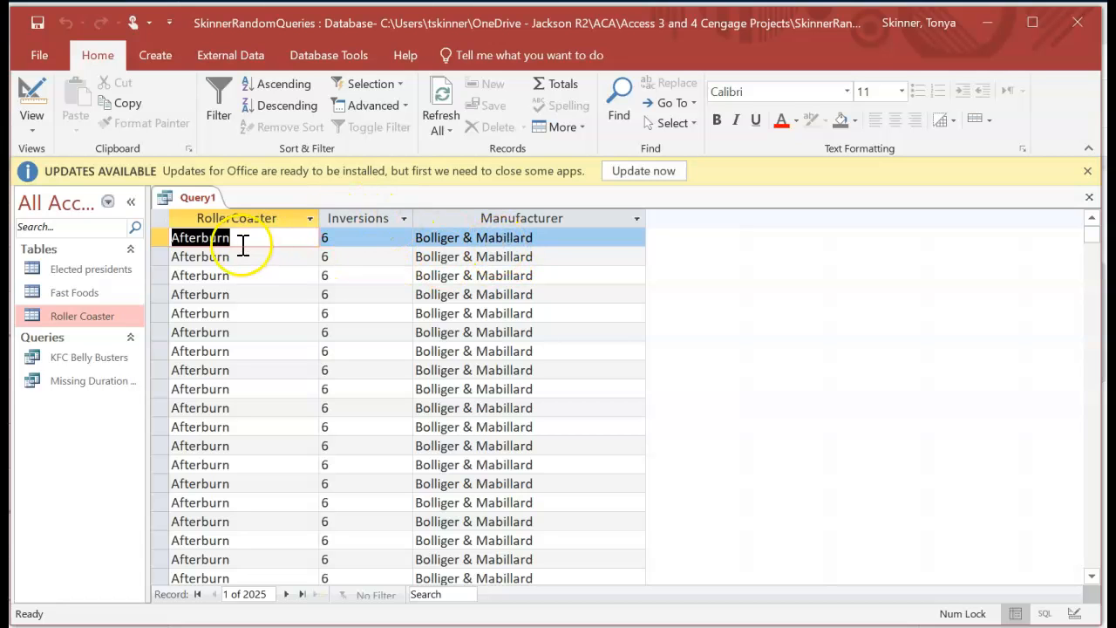
Recheck the tenth task in the practice document, set the Inversions criteria to 0 in Access and run the query.
{"action": "left_click", "coordinate": [32, 103]}
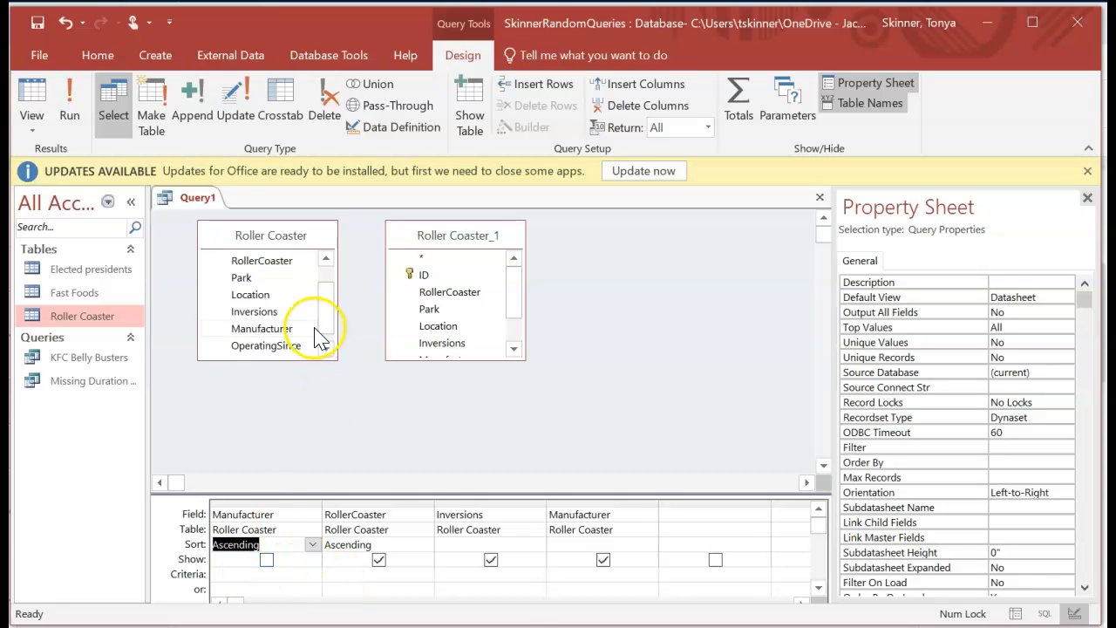
{"action": "mouse_move", "coordinate": [610, 624]}
{"action": "left_click", "coordinate": [704, 598]}
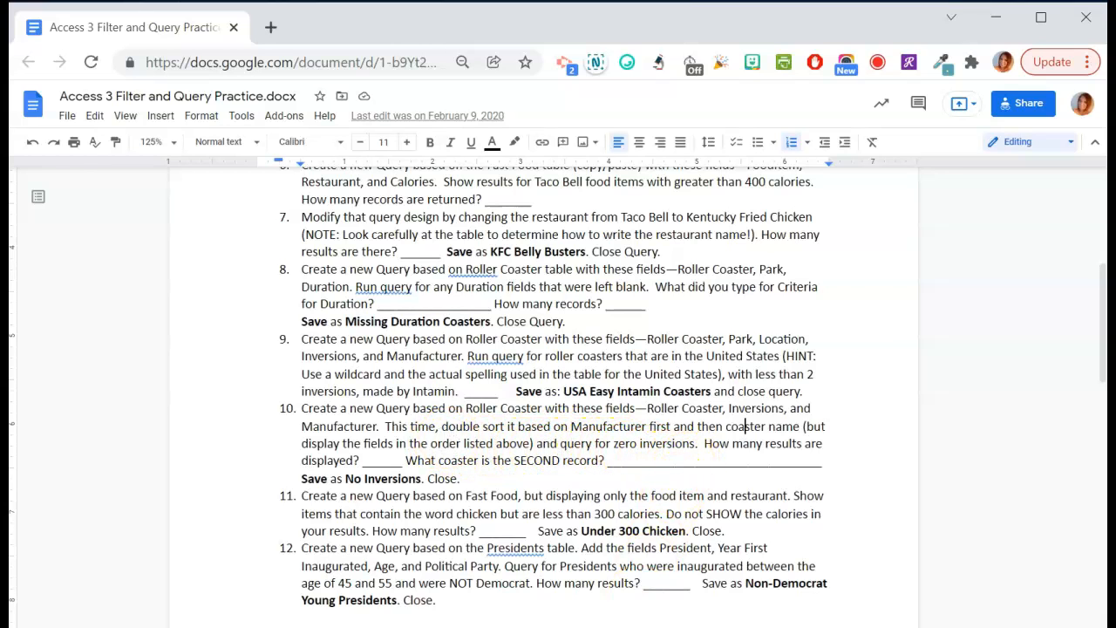
{"action": "key", "text": "alt+Tab"}
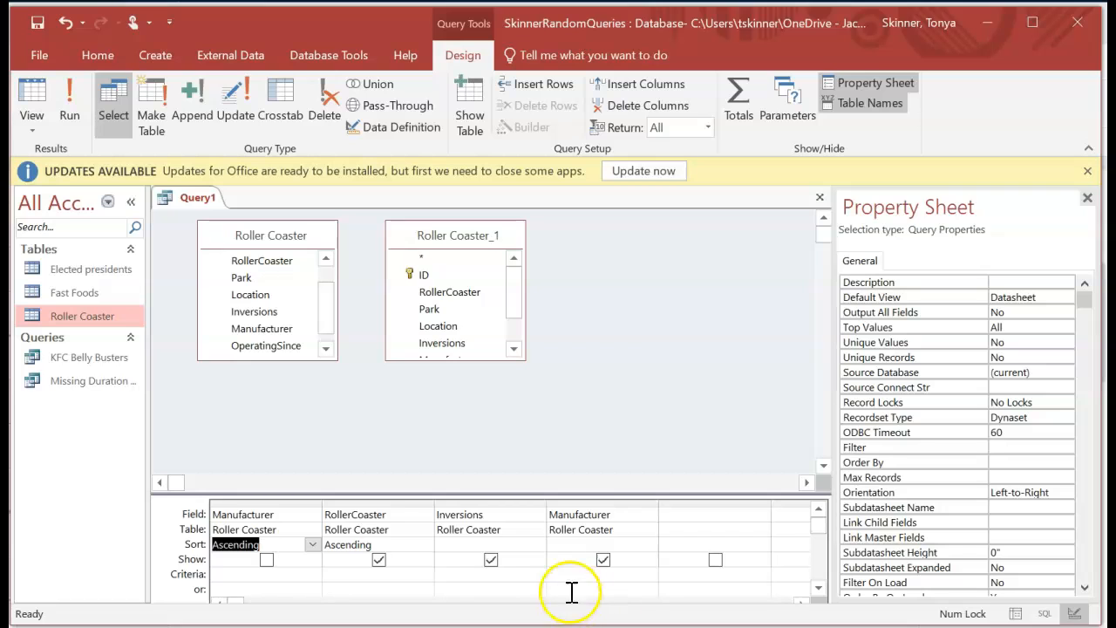
{"action": "left_click", "coordinate": [455, 574]}
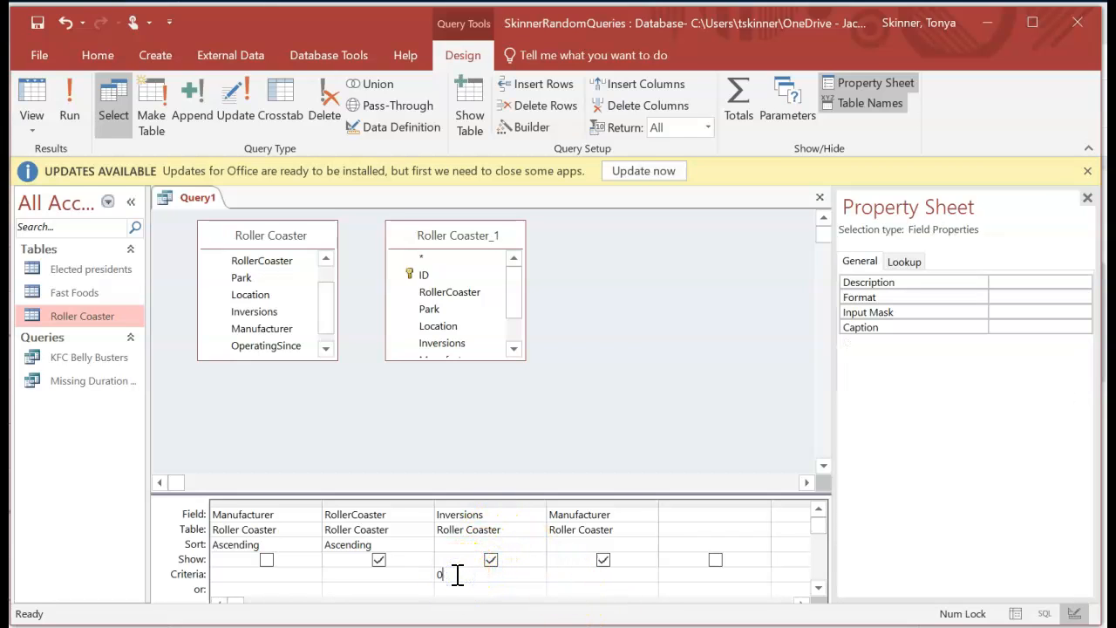
{"action": "left_click", "coordinate": [447, 544]}
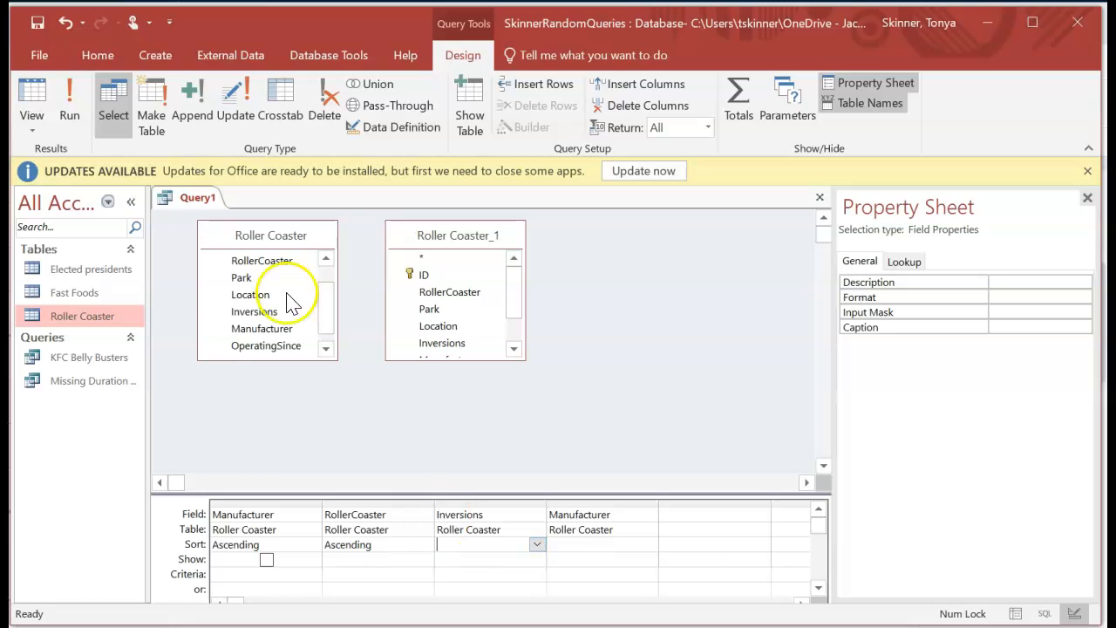
{"action": "left_click", "coordinate": [71, 113]}
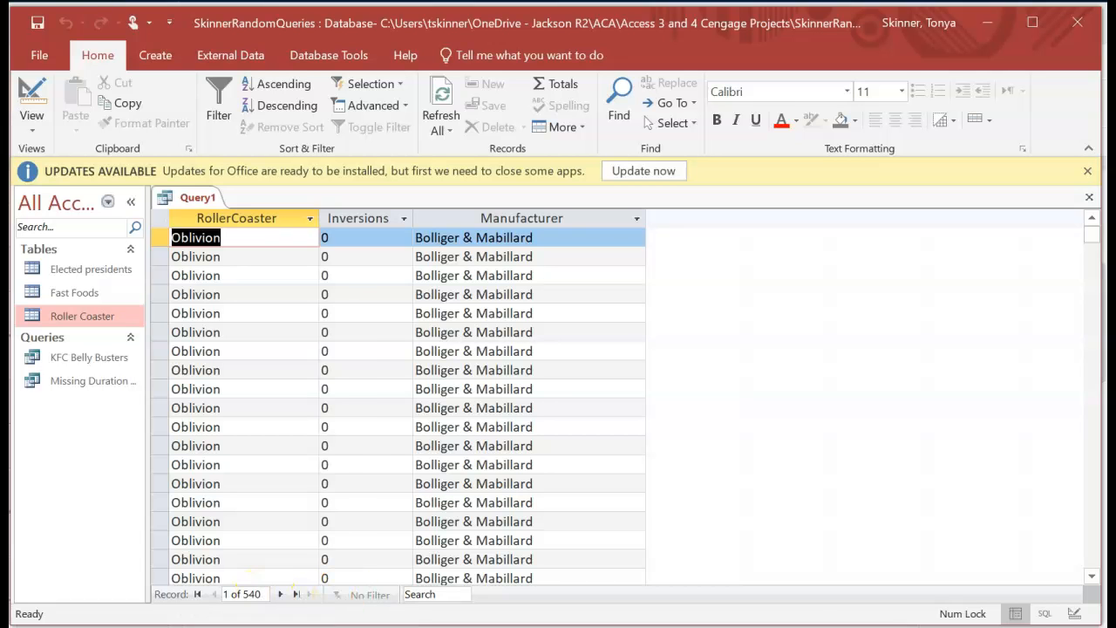
Copy the query name from the tenth task in the practice document and save the Access query as No Inversions.
{"action": "left_click", "coordinate": [709, 607]}
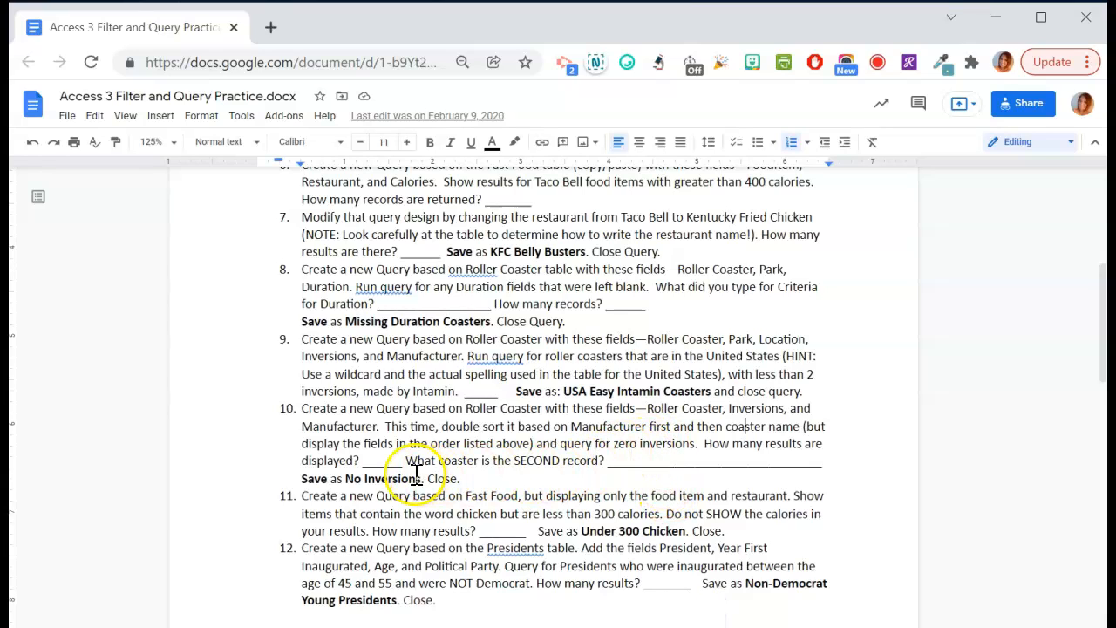
{"action": "left_click_drag", "start_coordinate": [398, 475], "coordinate": [351, 484]}
{"action": "key", "text": "ctrl+c"}
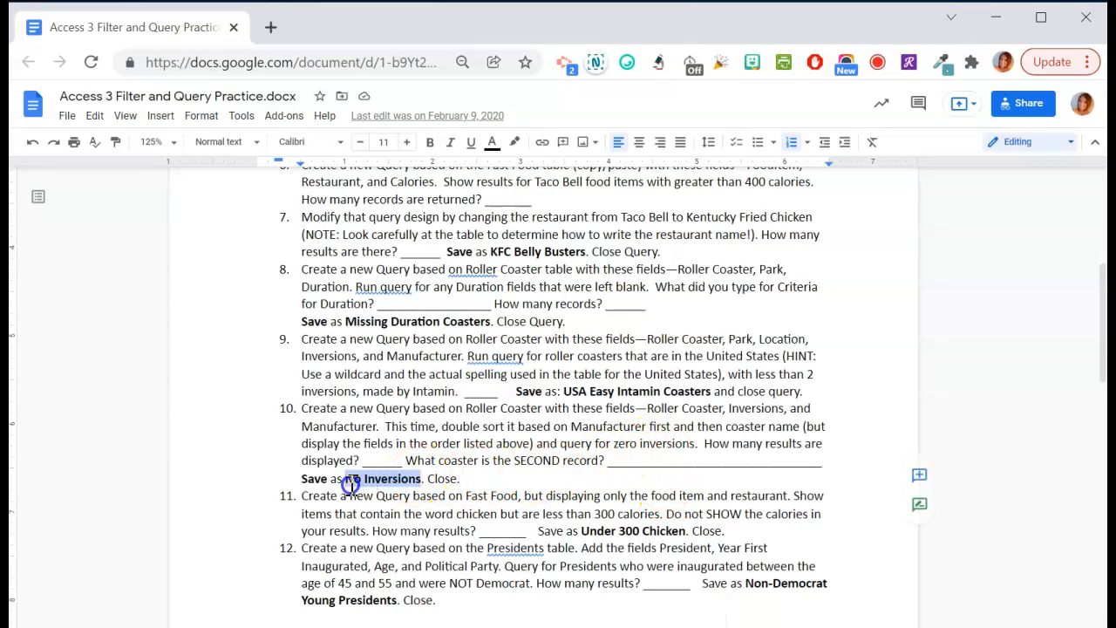
{"action": "key", "text": "alt+Tab"}
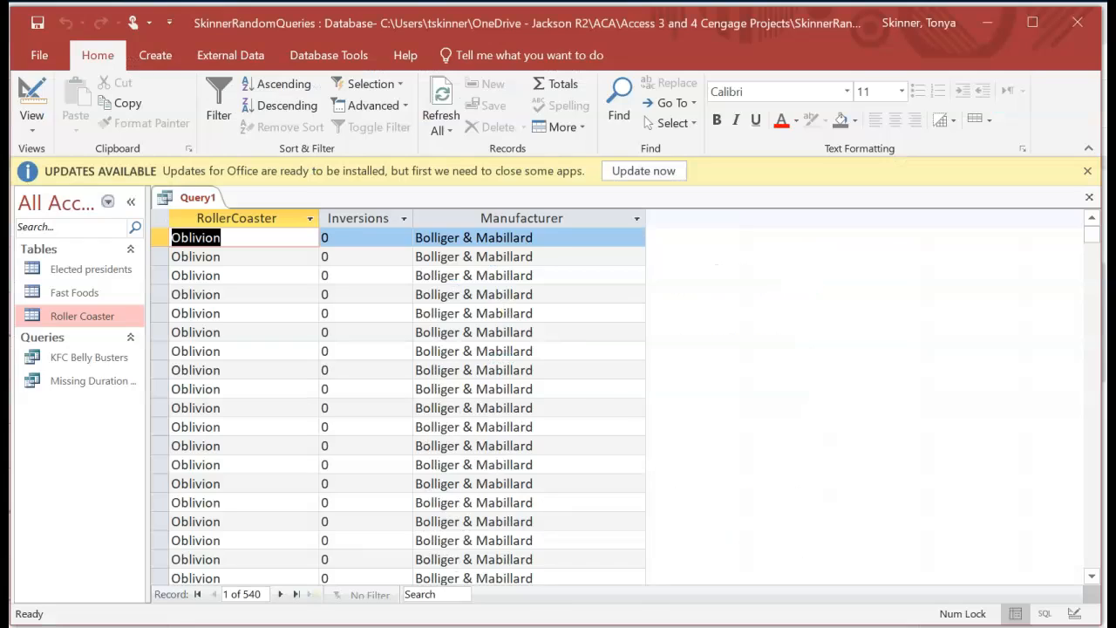
{"action": "right_click", "coordinate": [209, 194]}
{"action": "left_click", "coordinate": [219, 204]}
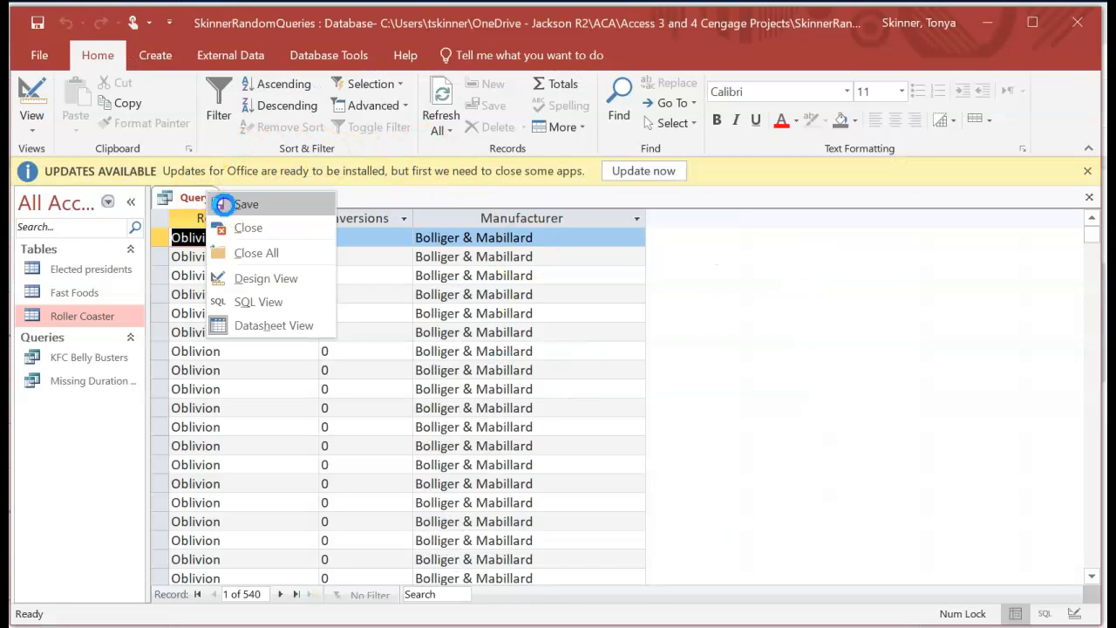
{"action": "key", "text": "ctrl+v"}
{"action": "left_click", "coordinate": [552, 266]}
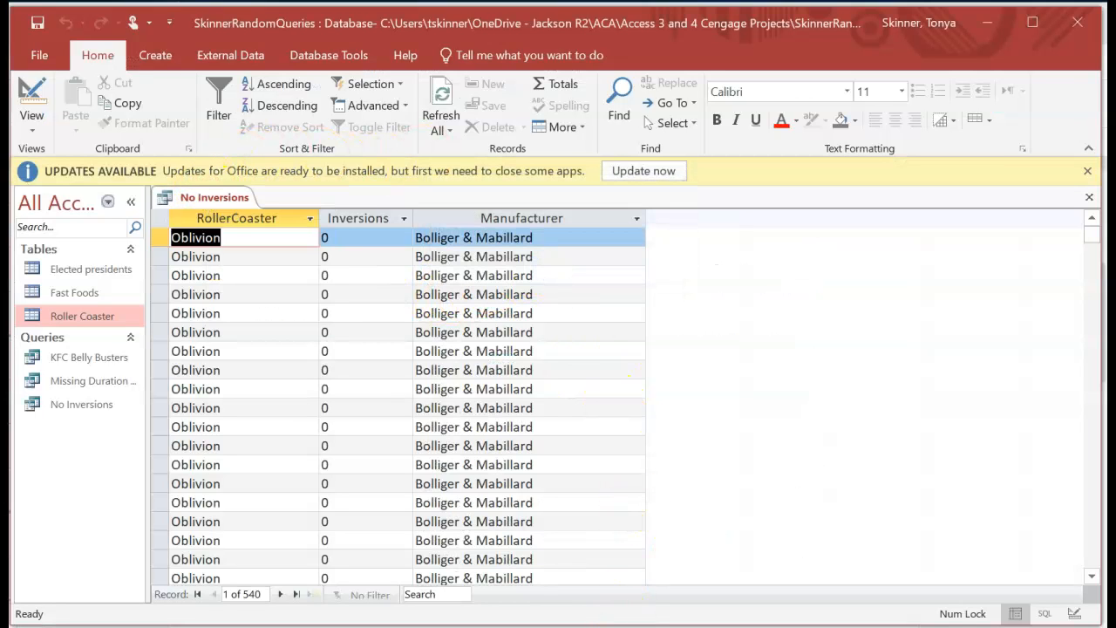
Read the eleventh task in the practice document, return to Access and close the No Inversions query.
{"action": "key", "text": "alt+Tab"}
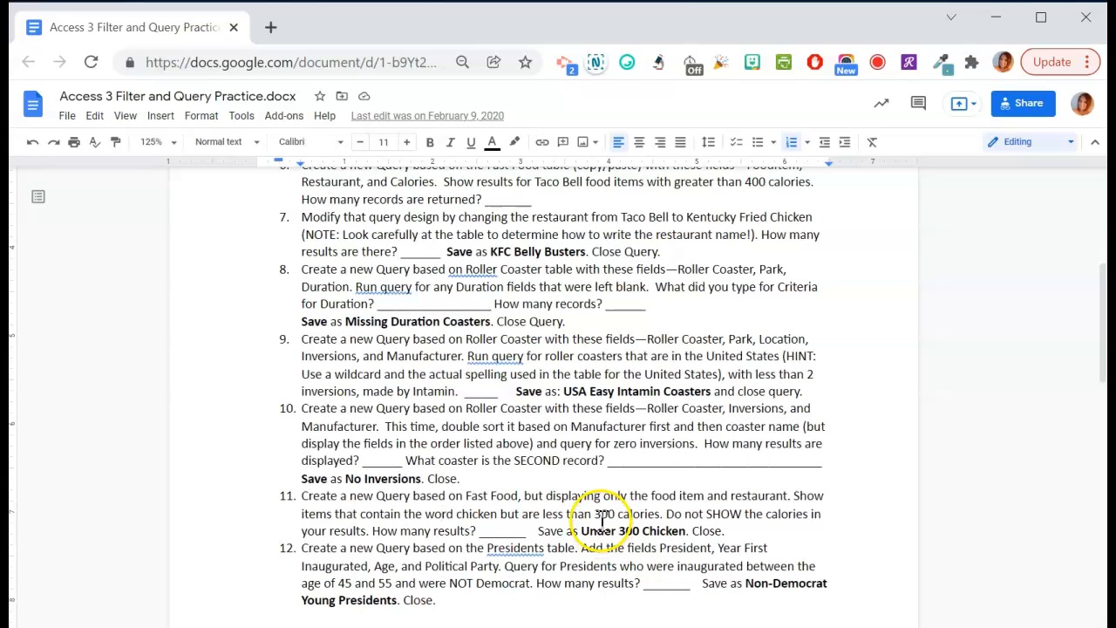
{"action": "left_click", "coordinate": [457, 514]}
{"action": "key", "text": "alt+Tab"}
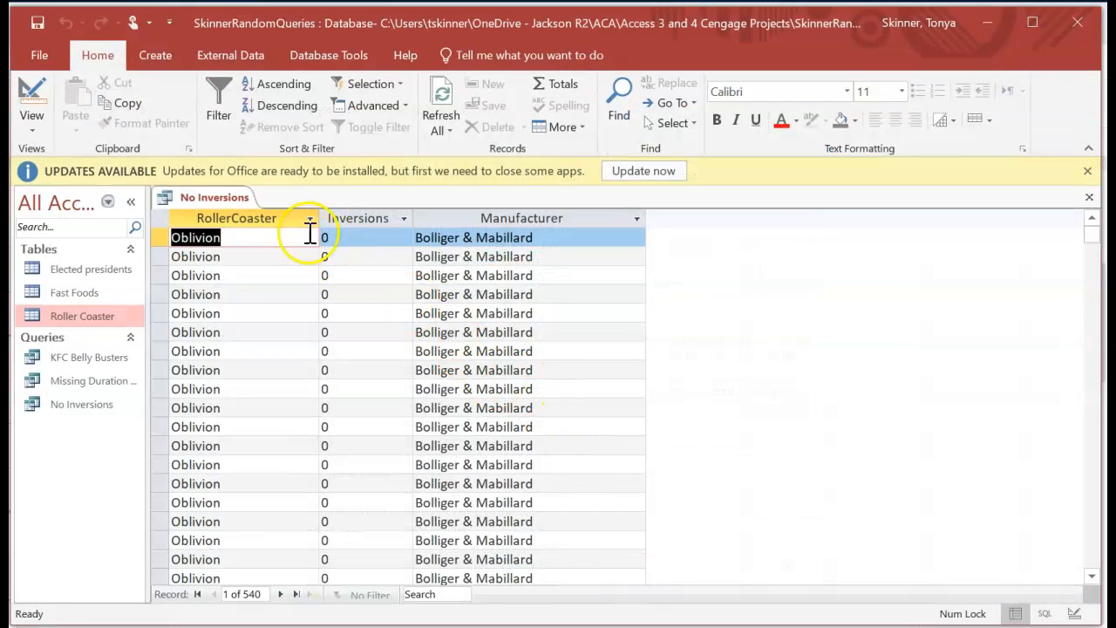
{"action": "right_click", "coordinate": [217, 200]}
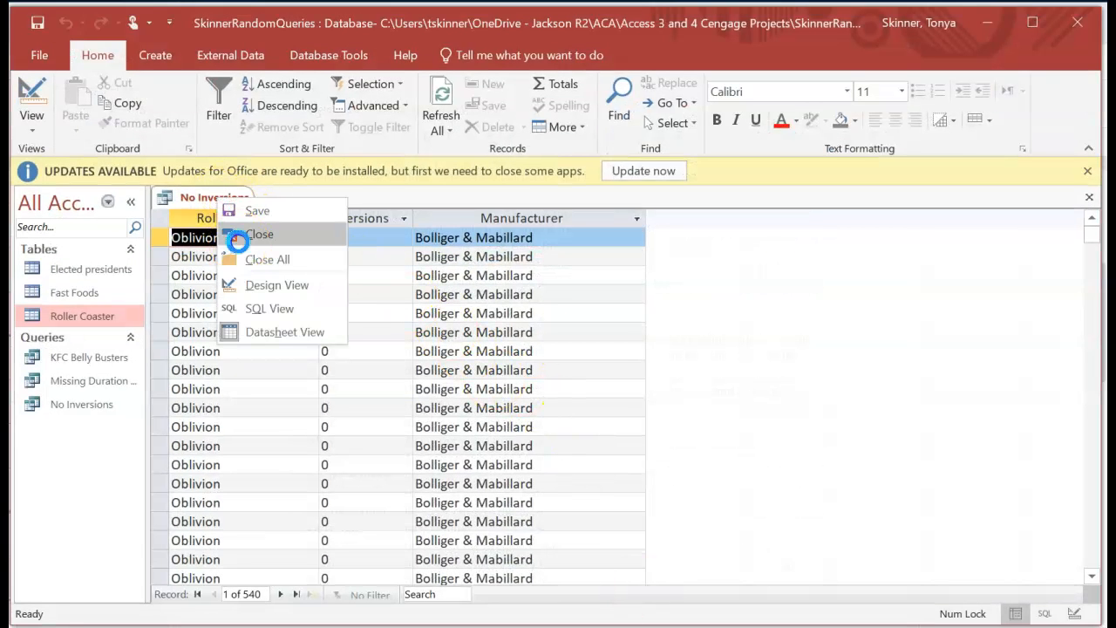
{"action": "left_click", "coordinate": [237, 233]}
Create a new query design on the Elected presidents table with the State elected from and President fields, in that order.
{"action": "left_click", "coordinate": [94, 447]}
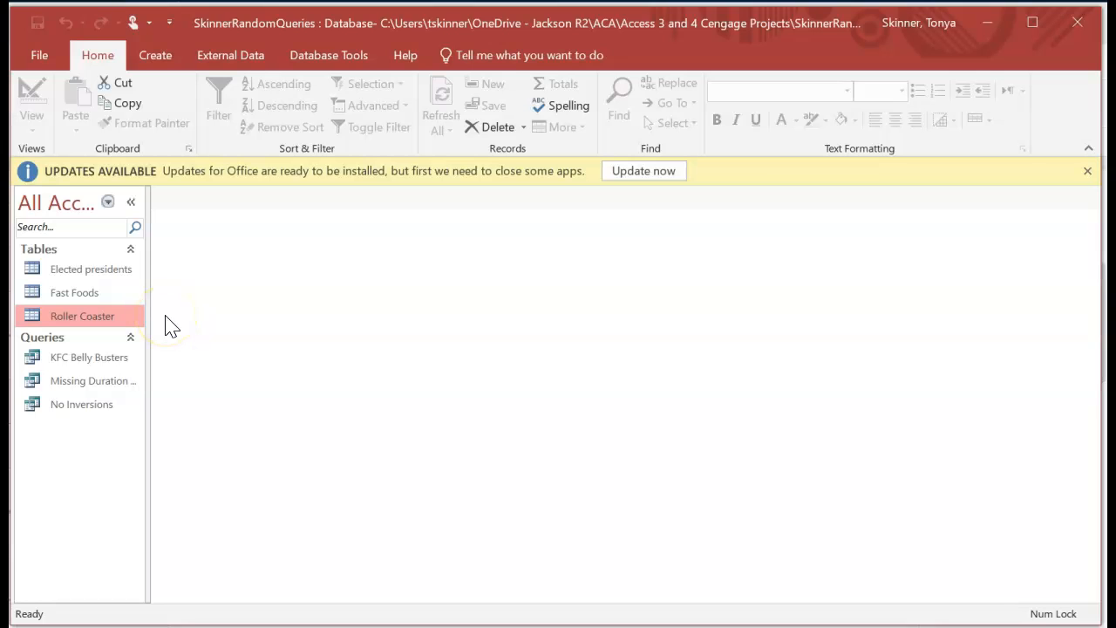
{"action": "left_click", "coordinate": [156, 55]}
{"action": "left_click", "coordinate": [273, 102]}
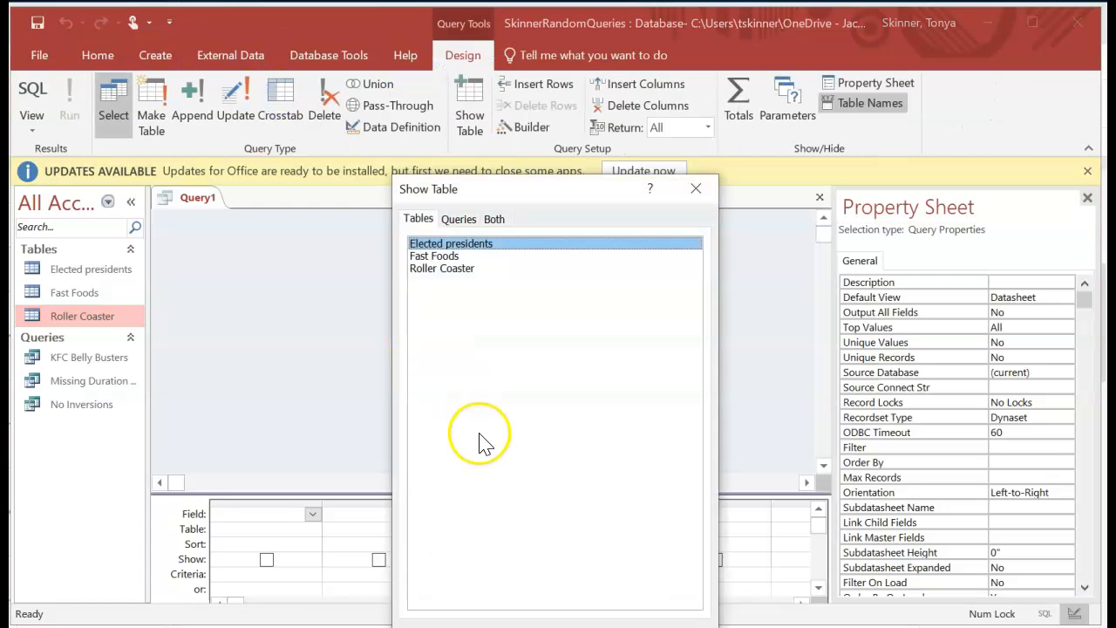
{"action": "double_click", "coordinate": [462, 246]}
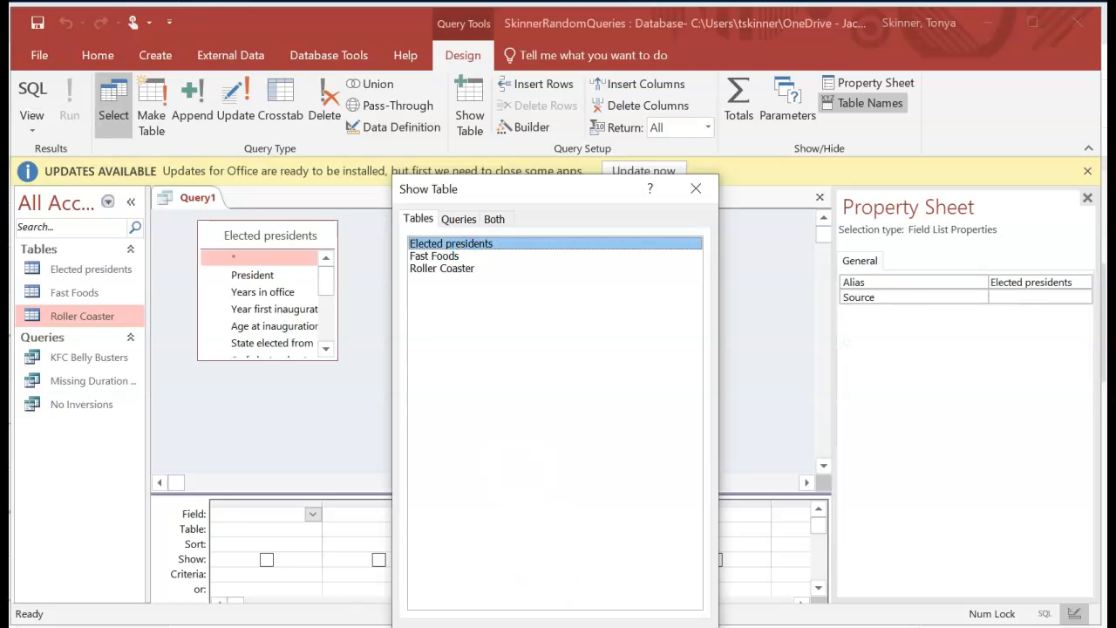
{"action": "left_click", "coordinate": [669, 627]}
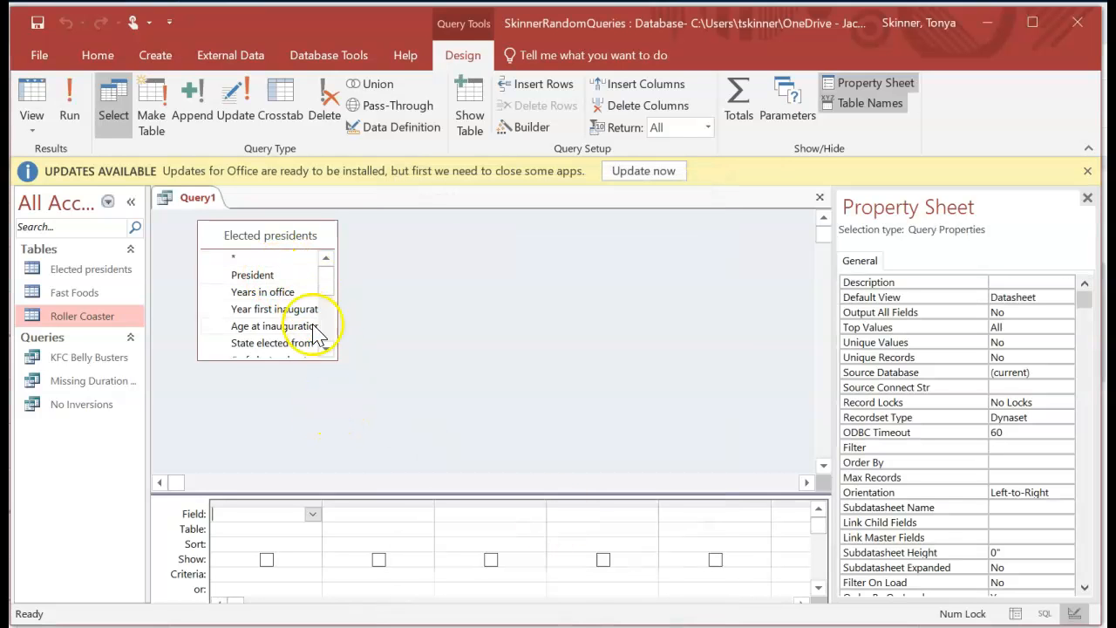
{"action": "left_click_drag", "start_coordinate": [291, 343], "coordinate": [250, 521]}
{"action": "left_click_drag", "start_coordinate": [272, 281], "coordinate": [374, 533]}
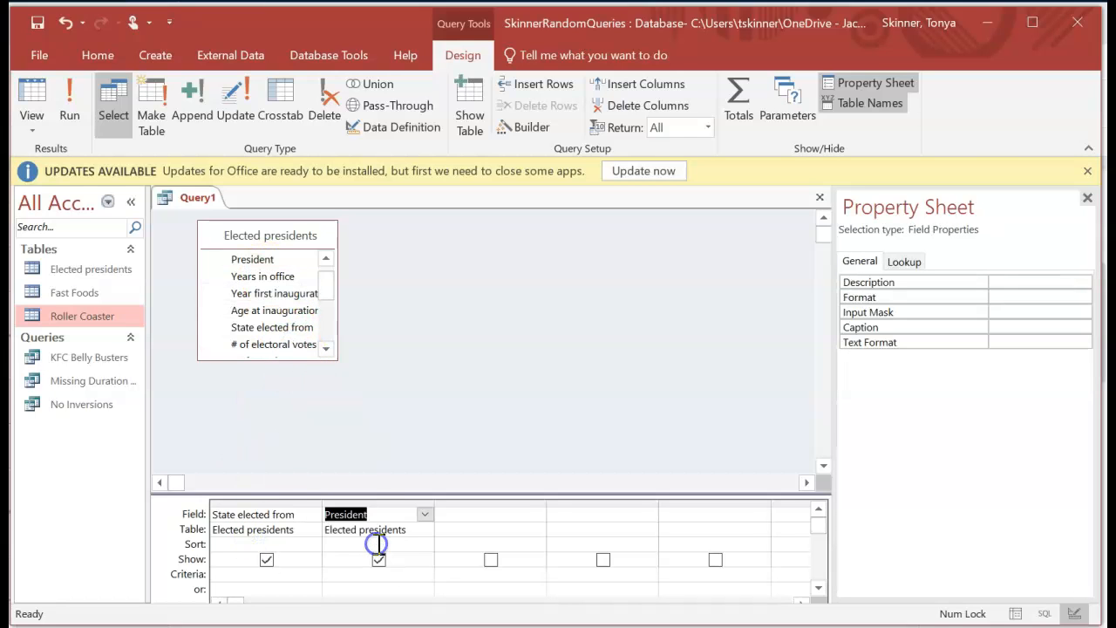
Set the State elected from field's sort to Ascending and run the query.
{"action": "left_click", "coordinate": [294, 546]}
{"action": "left_click", "coordinate": [312, 544]}
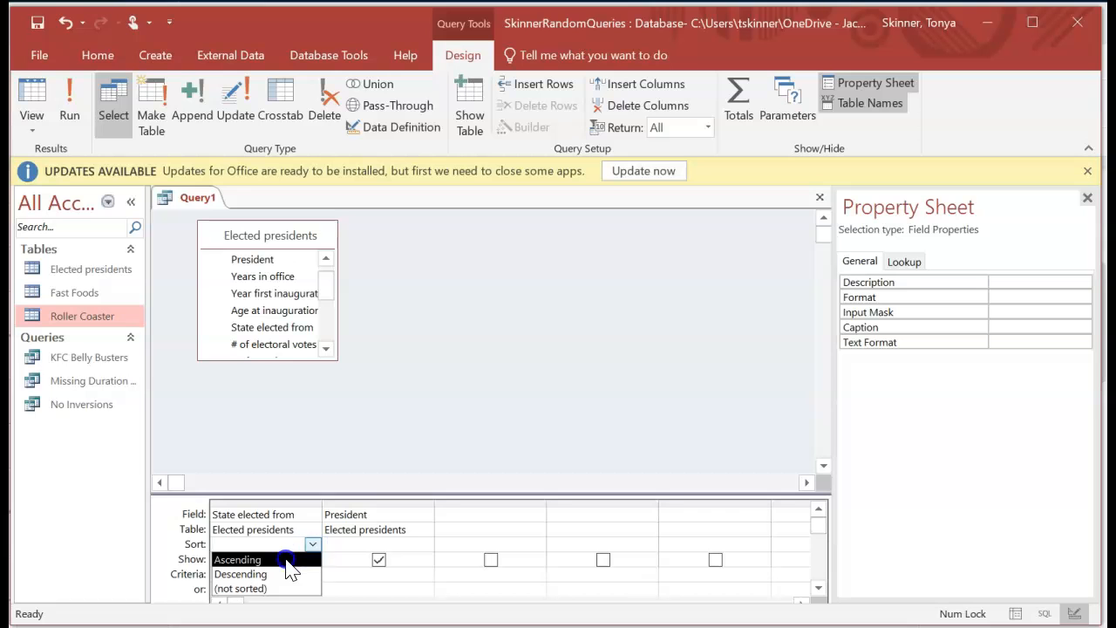
{"action": "left_click", "coordinate": [286, 558]}
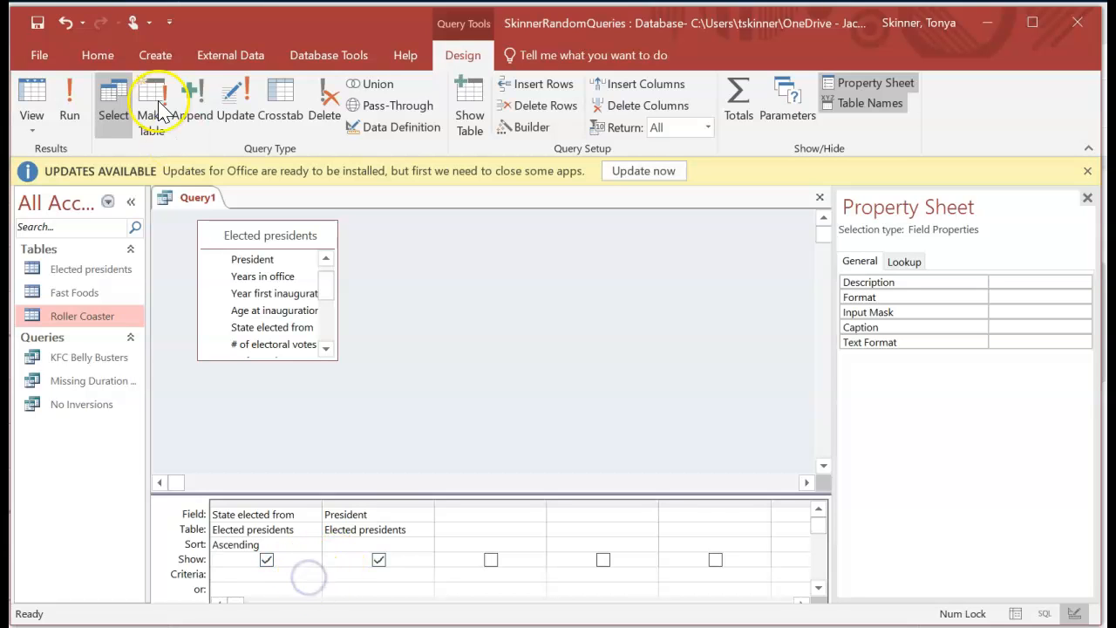
{"action": "left_click", "coordinate": [81, 105]}
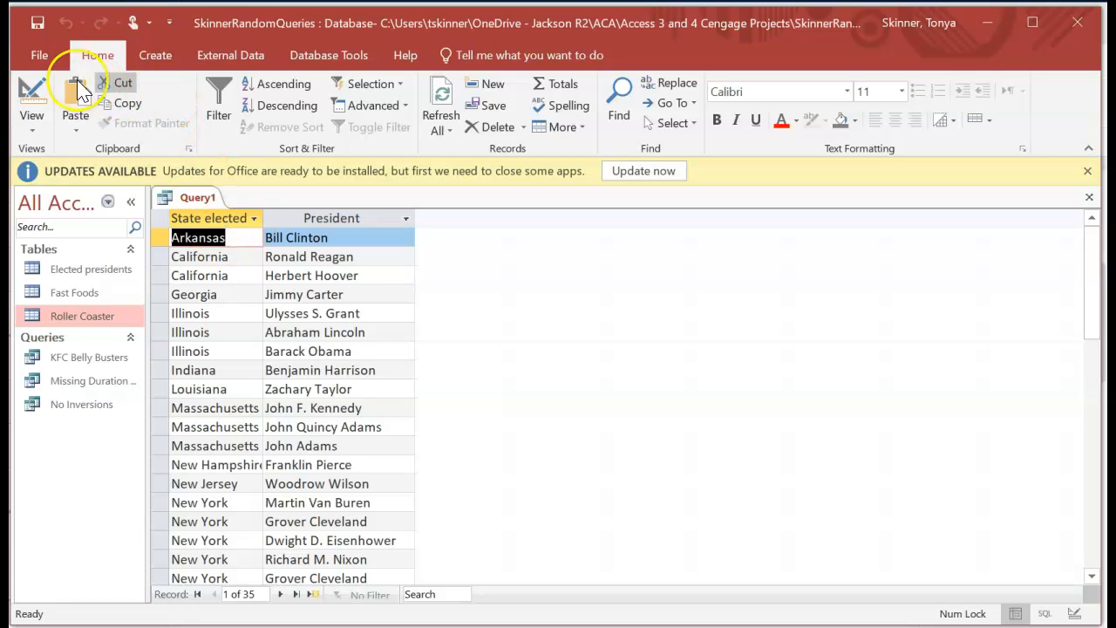
Add totals to the query design, set the President field's total to Count, run the query and return to Design View.
{"action": "left_click", "coordinate": [34, 96]}
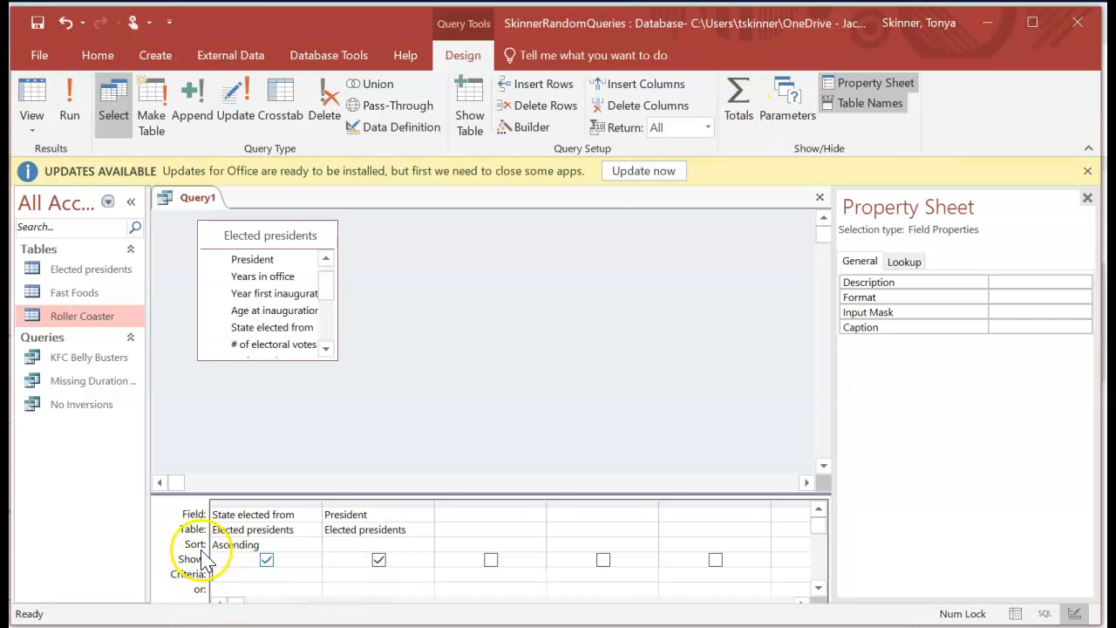
{"action": "left_click", "coordinate": [738, 113]}
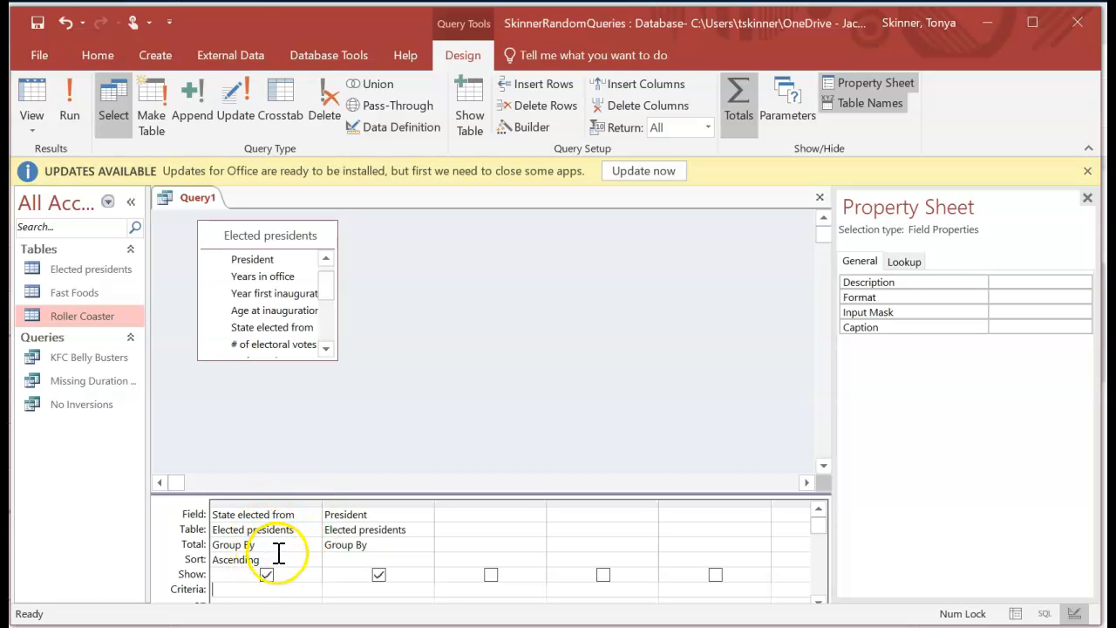
{"action": "left_click", "coordinate": [424, 545]}
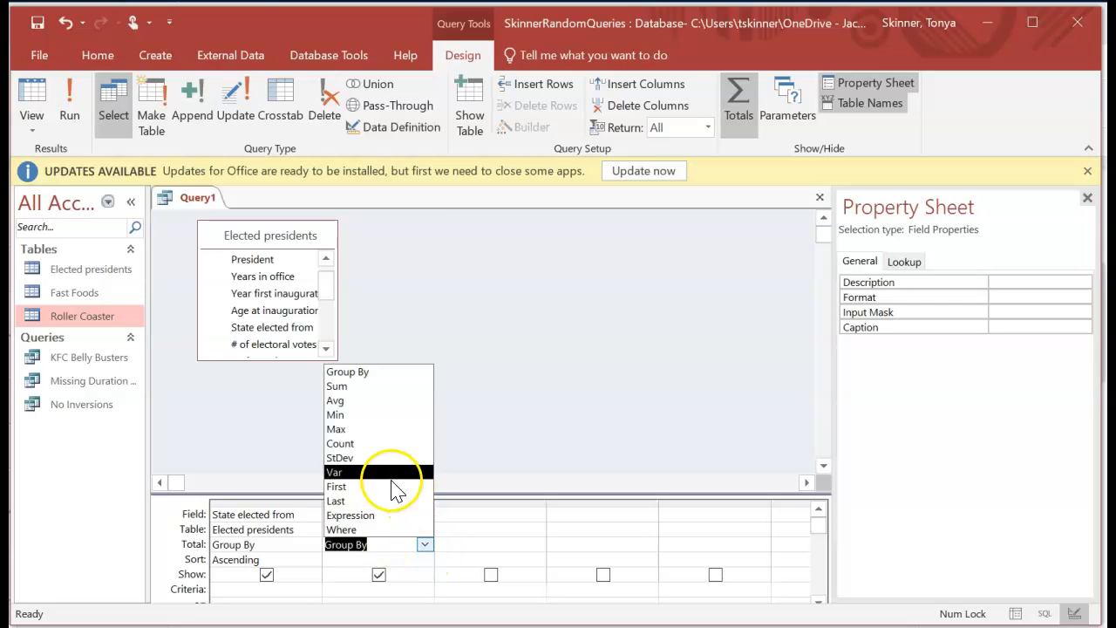
{"action": "left_click", "coordinate": [385, 443]}
{"action": "left_click", "coordinate": [410, 547]}
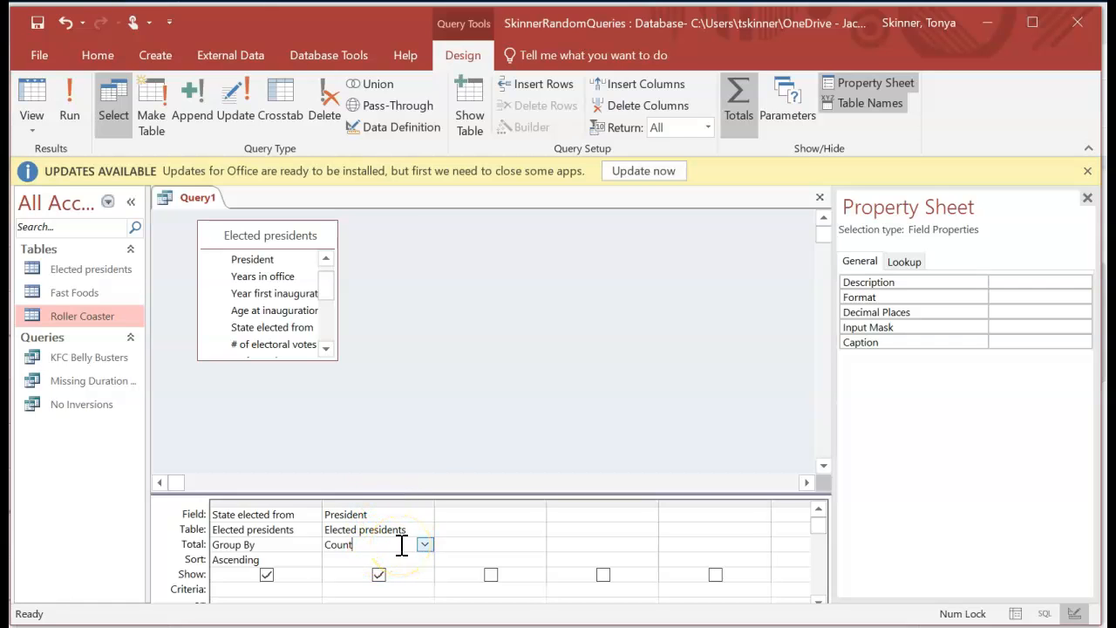
{"action": "left_click", "coordinate": [72, 105]}
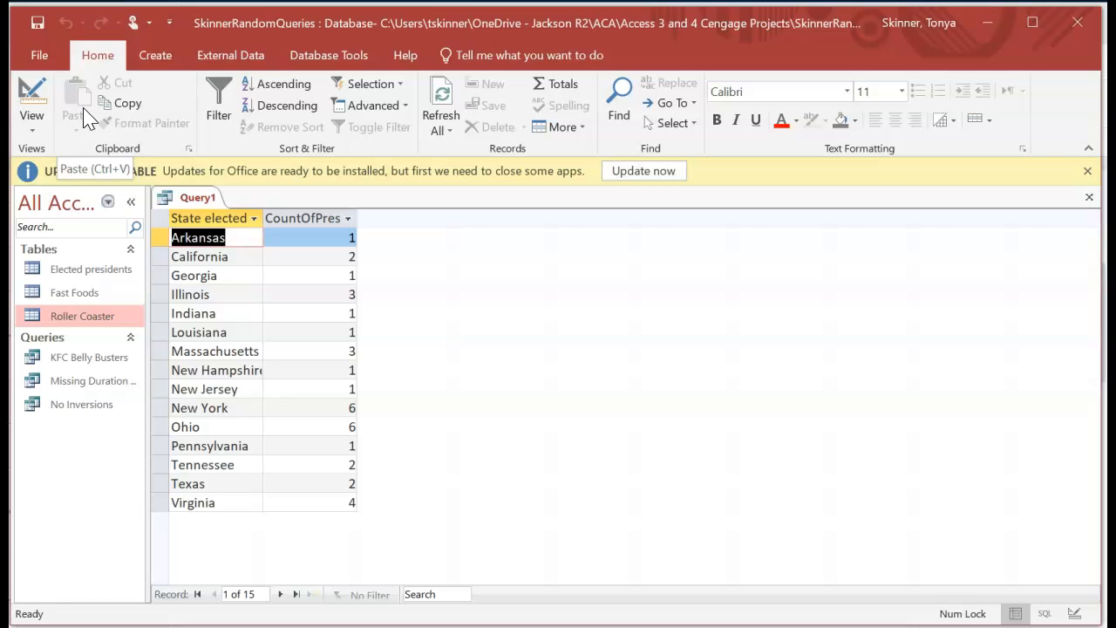
{"action": "left_click", "coordinate": [32, 101]}
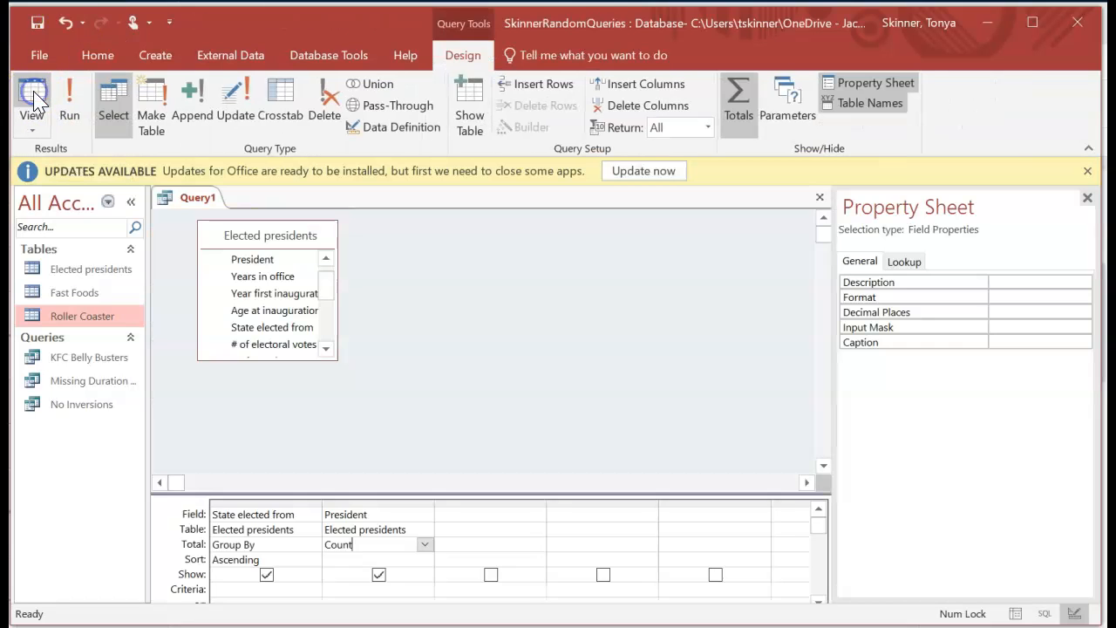